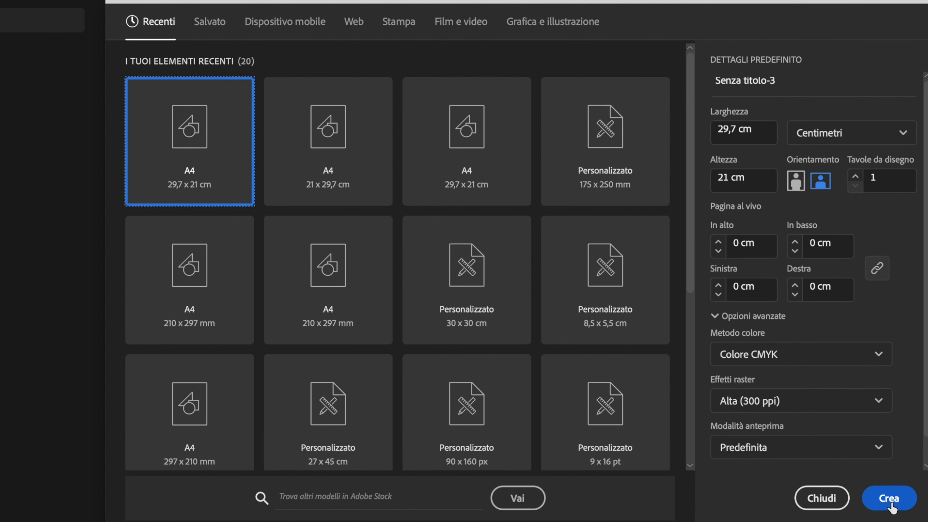
# - Create a new A4 landscape document (29,7 × 21 cm) from the recent presets
pyautogui.click(890, 498)
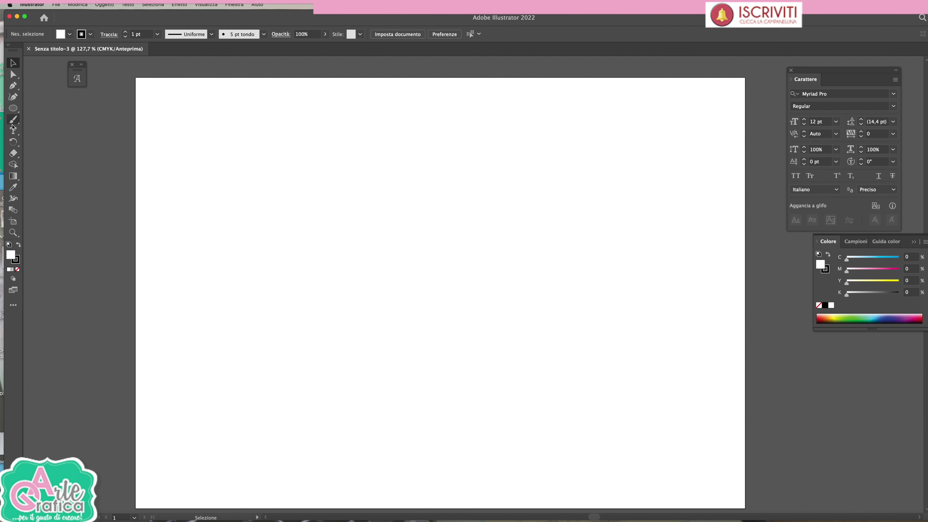
# - Draw a circle for the bunny head, then a tall ear ellipse with a narrow ellipse inside
pyautogui.moveTo(186, 208); pyautogui.dragTo(299, 321)
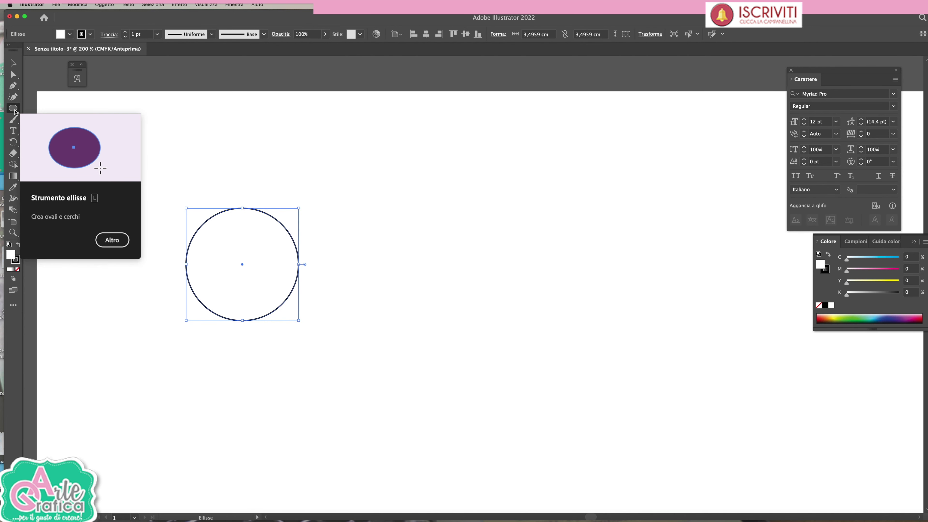
pyautogui.hotkey('ctrl', 'shift', 'a')
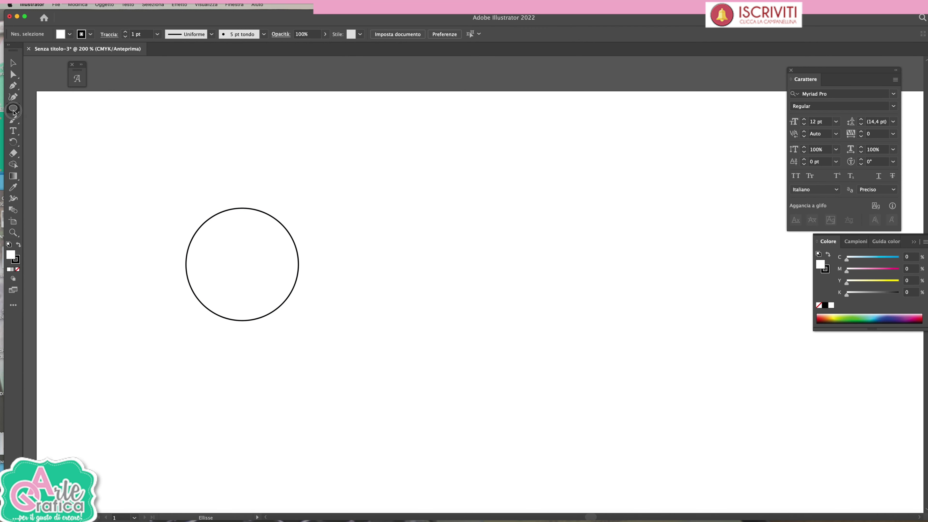
pyautogui.moveTo(13, 108); pyautogui.dragTo(55, 119)
pyautogui.moveTo(363, 181)
pyautogui.mouseDown()
pyautogui.moveTo(454, 396)
pyautogui.moveTo(445, 395)
pyautogui.mouseUp()
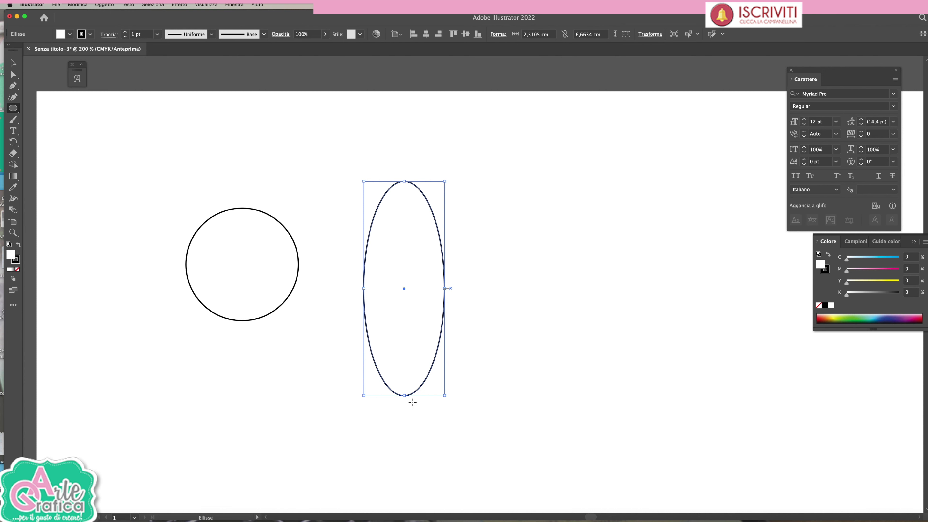
pyautogui.moveTo(408, 404); pyautogui.dragTo(373, 242)
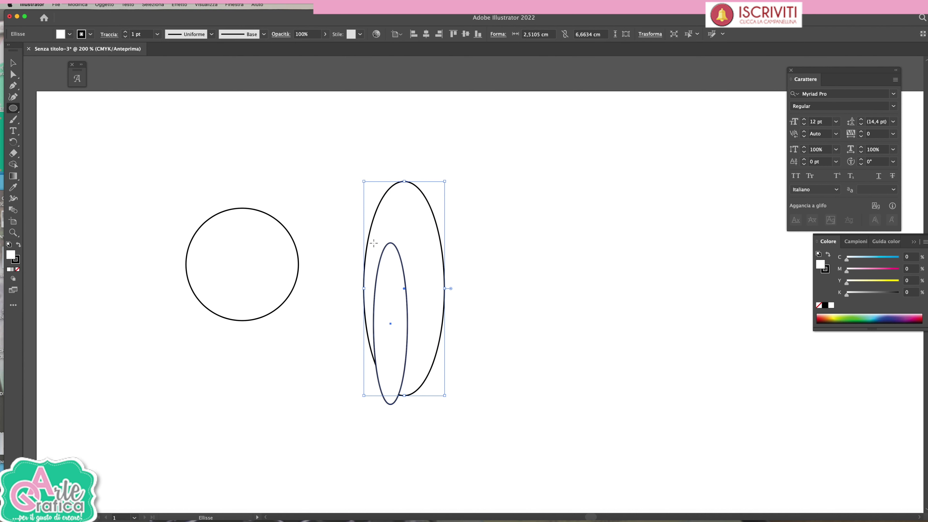
# - Centre the narrow ellipse inside the ear and slim the tall outer ellipse from both sides
pyautogui.click(12, 62)
pyautogui.moveTo(382, 326); pyautogui.dragTo(396, 328)
pyautogui.click(407, 185)
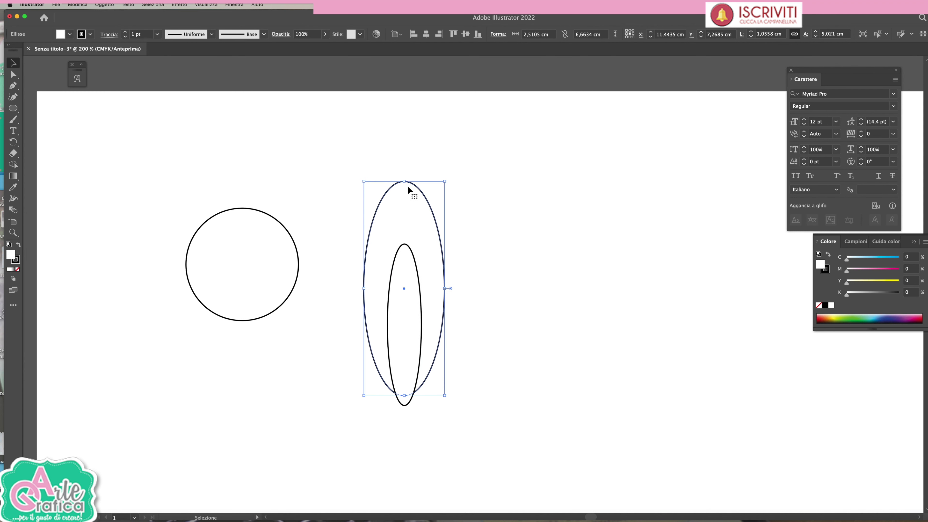
pyautogui.moveTo(364, 288); pyautogui.dragTo(371, 288)
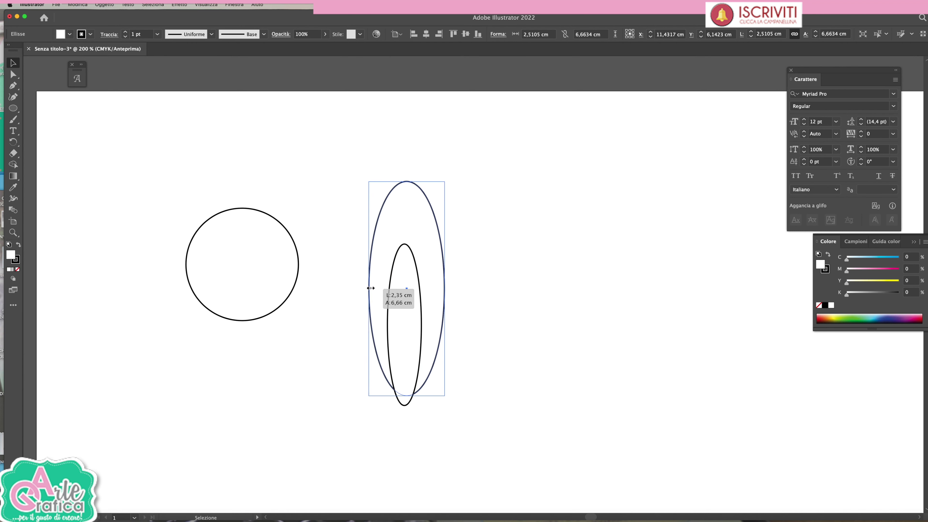
pyautogui.moveTo(444, 288); pyautogui.dragTo(438, 288)
# - Give the inner ear ellipse no outline and a light pink fill
pyautogui.click(421, 300)
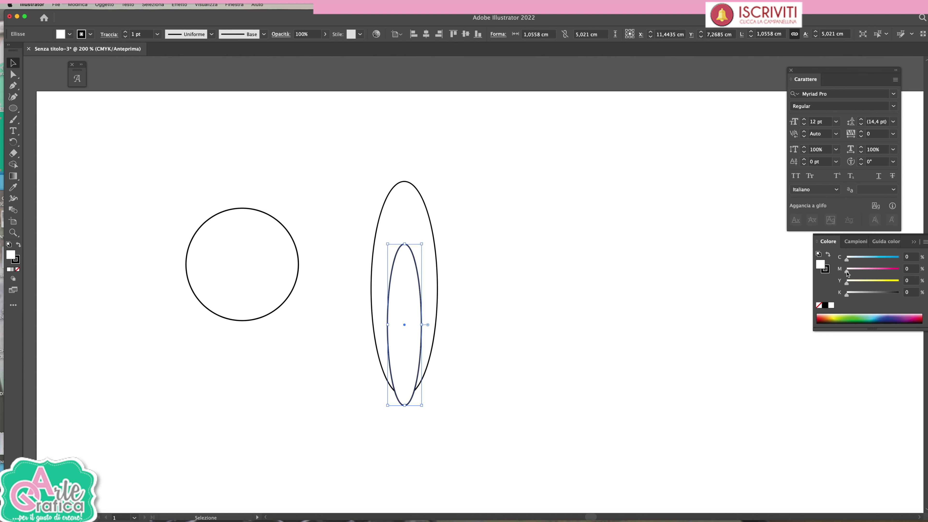
pyautogui.click(825, 271)
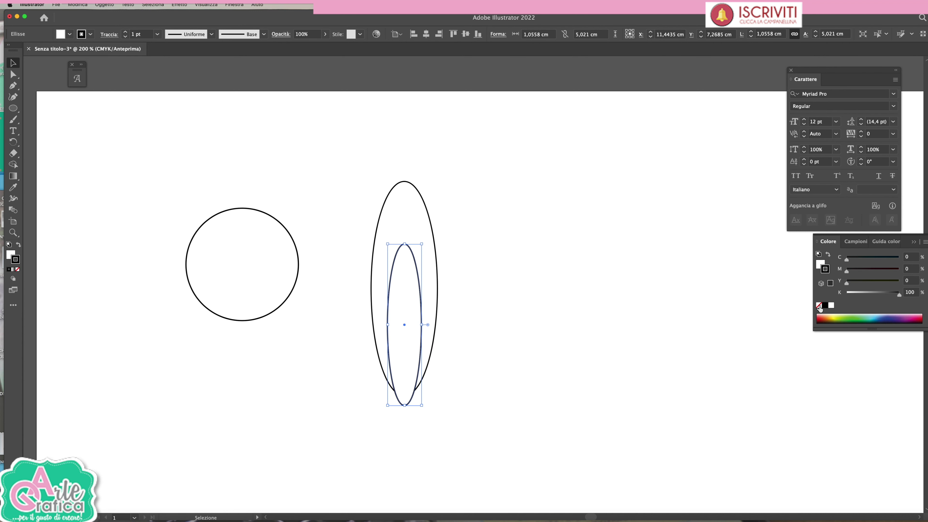
pyautogui.click(818, 305)
pyautogui.click(820, 263)
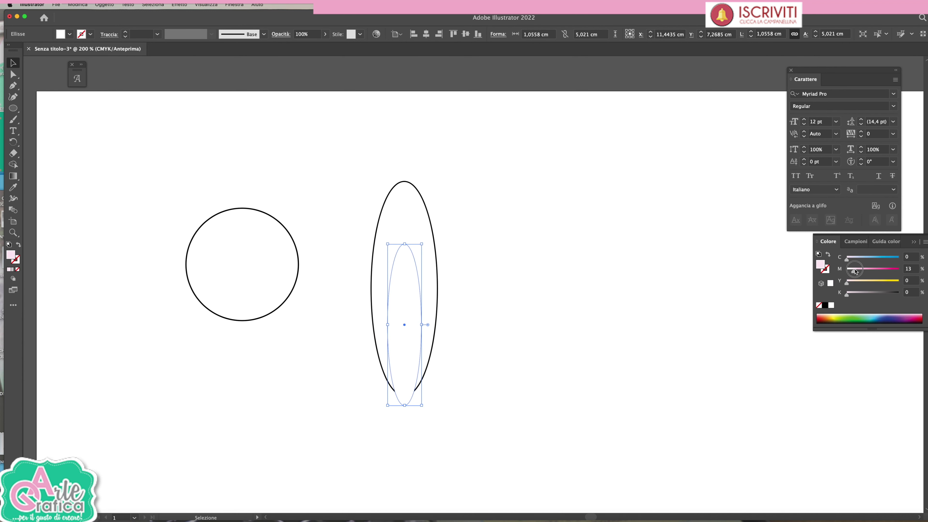
pyautogui.click(857, 270)
# - Set the outer ear ellipse's outline to 60% grey
pyautogui.click(432, 197)
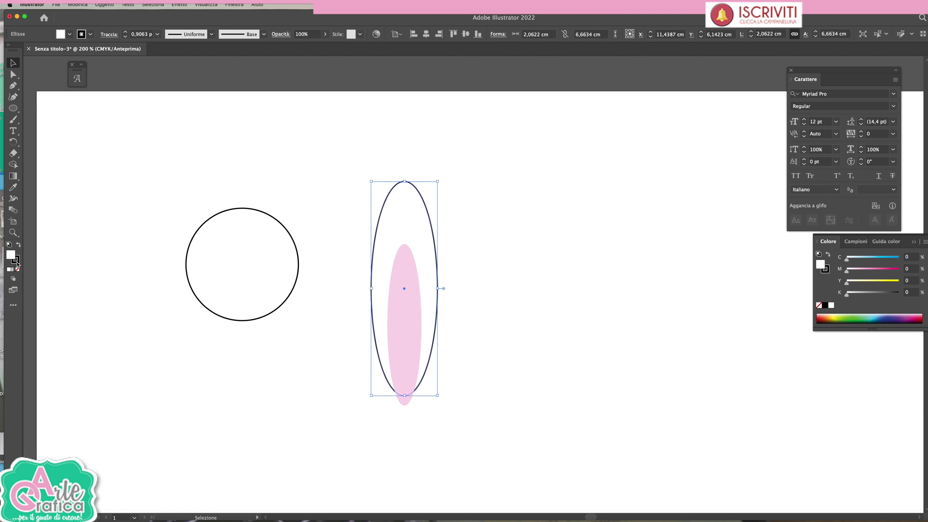
pyautogui.click(825, 269)
pyautogui.moveTo(872, 295); pyautogui.dragTo(878, 294)
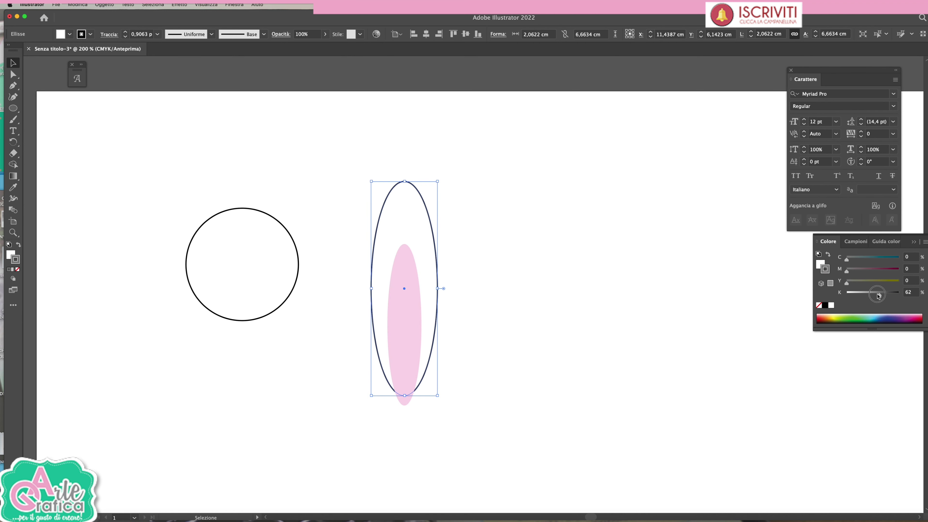
pyautogui.click(524, 215)
# - Move the ear onto the top of the head, lengthen it, send it behind the head, and group it
pyautogui.moveTo(483, 404)
pyautogui.mouseDown()
pyautogui.moveTo(393, 301)
pyautogui.moveTo(219, 171)
pyautogui.moveTo(238, 164)
pyautogui.moveTo(206, 172)
pyautogui.mouseUp()
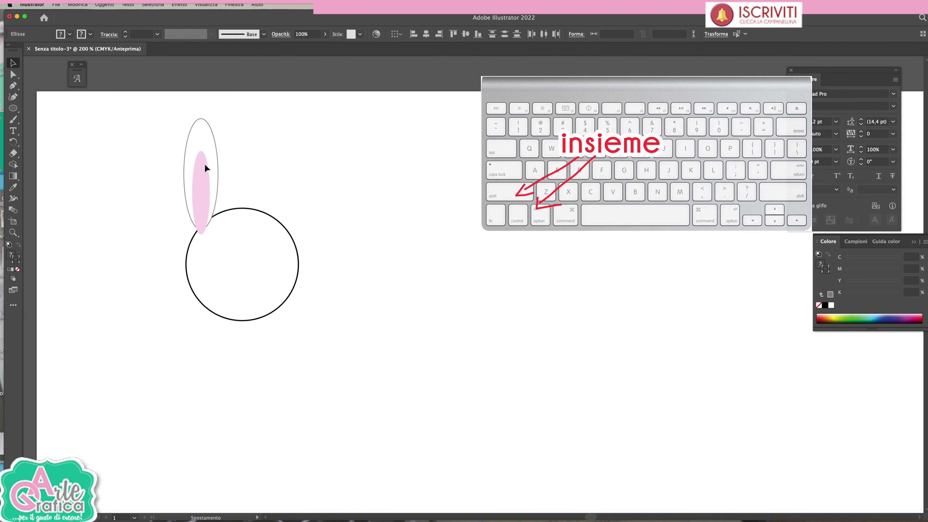
pyautogui.moveTo(199, 239)
pyautogui.mouseDown()
pyautogui.moveTo(200, 274)
pyautogui.moveTo(235, 266)
pyautogui.mouseUp()
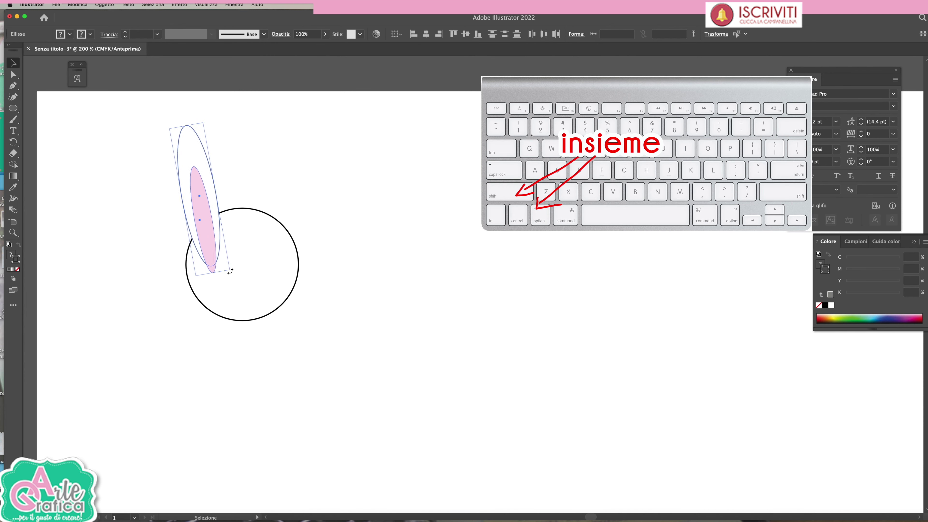
pyautogui.click(82, 4)
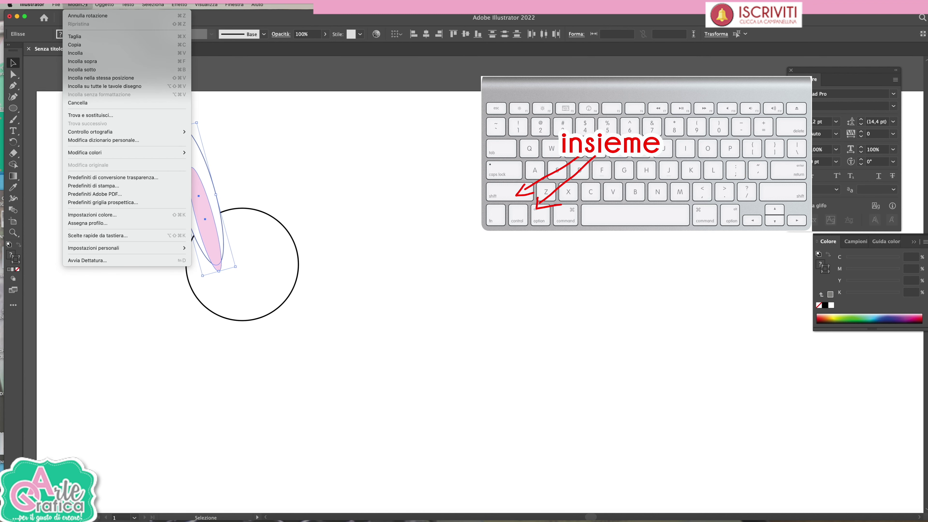
pyautogui.moveTo(103, 24)
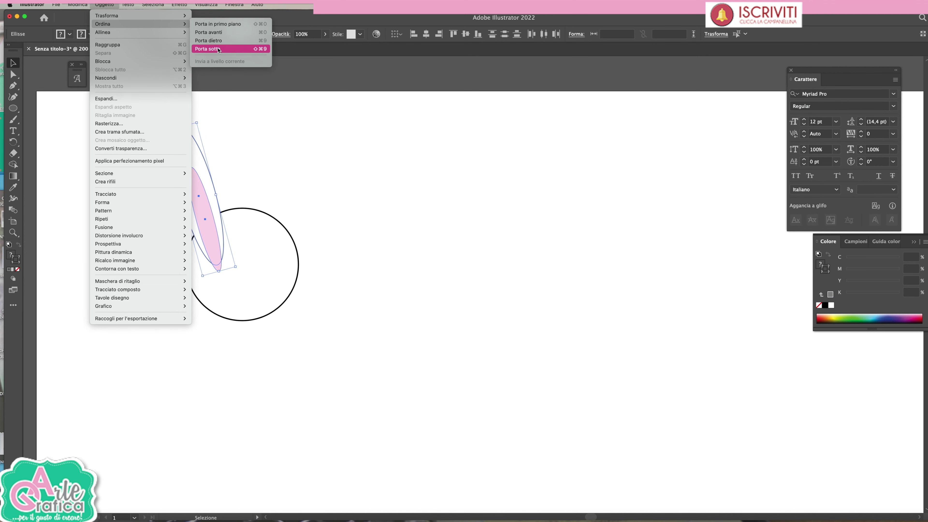
pyautogui.click(218, 49)
pyautogui.click(77, 4)
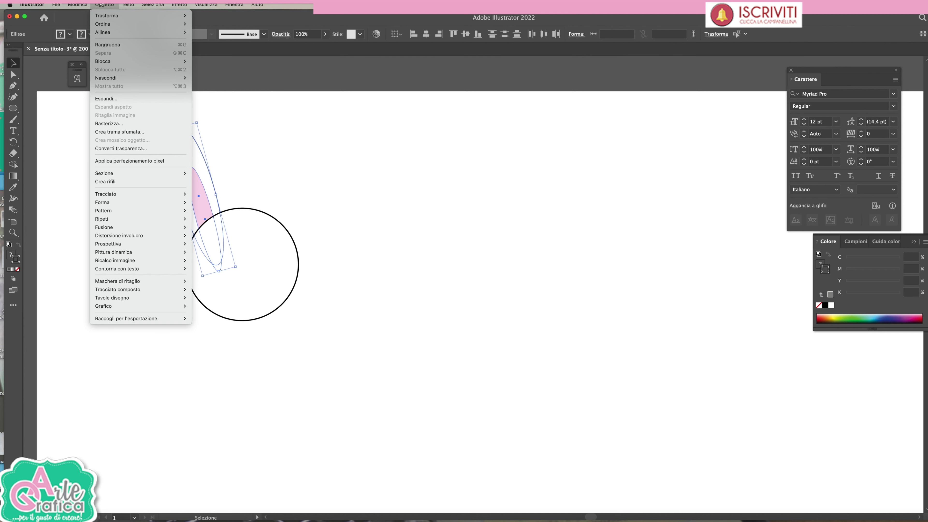
pyautogui.click(255, 160)
# - Duplicate the grouped ear to the right and rotate the copy to lean right
pyautogui.click(197, 181)
pyautogui.keyDown('alt'); pyautogui.moveTo(197, 181); pyautogui.dragTo(280, 177); pyautogui.keyUp('alt')
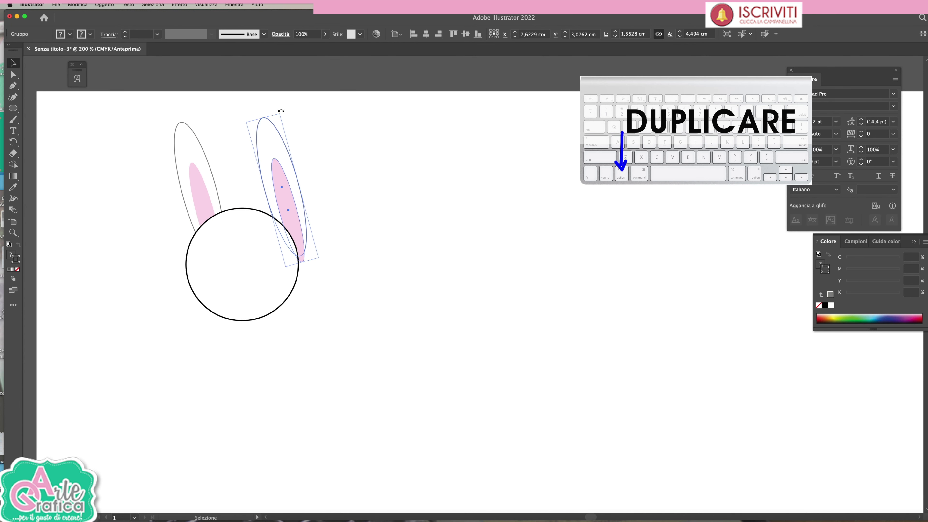
pyautogui.moveTo(281, 111); pyautogui.dragTo(313, 129)
pyautogui.click(347, 130)
# - Apply the ears' thin grey outline to the head circle with the Eyedropper
pyautogui.click(282, 248)
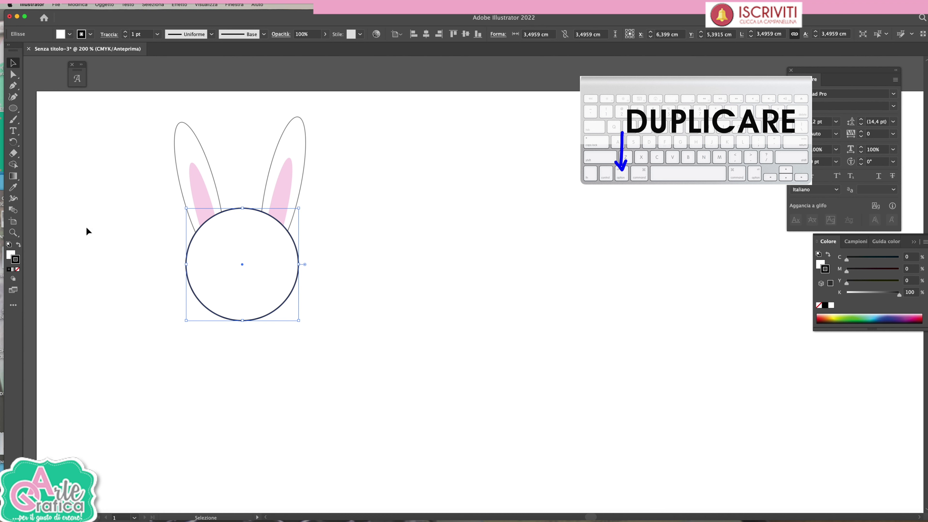
pyautogui.click(13, 187)
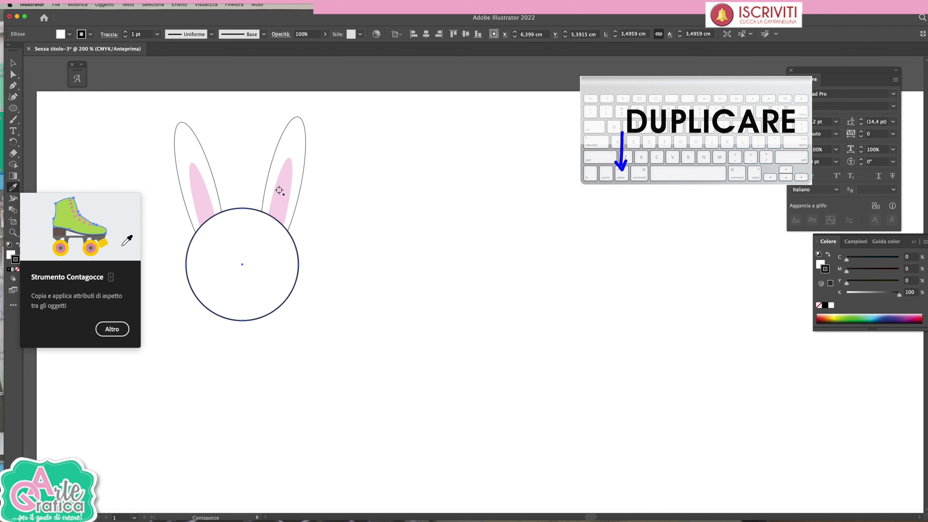
pyautogui.click(291, 140)
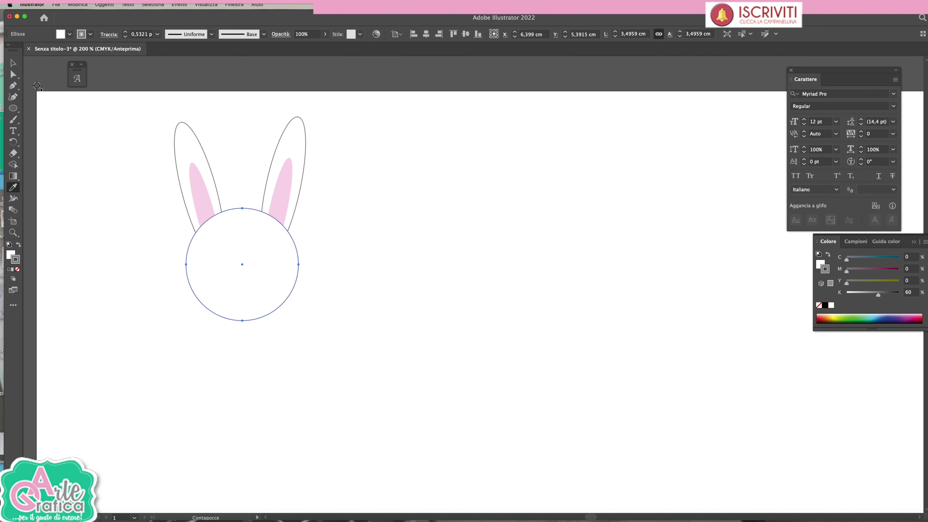
pyautogui.click(13, 62)
pyautogui.click(417, 260)
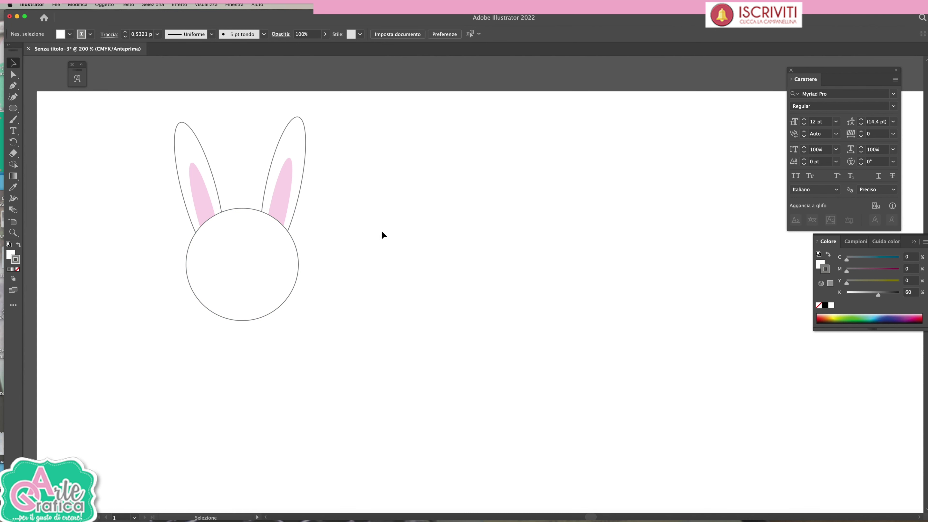
# - Zoom in on the head and draw a small solid black circle with no outline
pyautogui.press('l')
pyautogui.hotkey('ctrl', '+')
pyautogui.moveTo(209, 265); pyautogui.dragTo(483, 289)
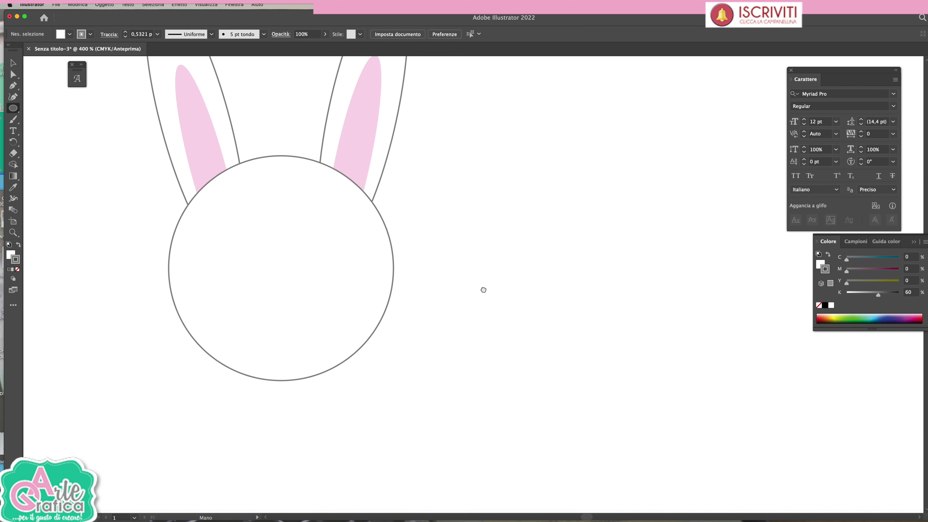
pyautogui.moveTo(214, 236); pyautogui.dragTo(231, 253)
pyautogui.click(18, 244)
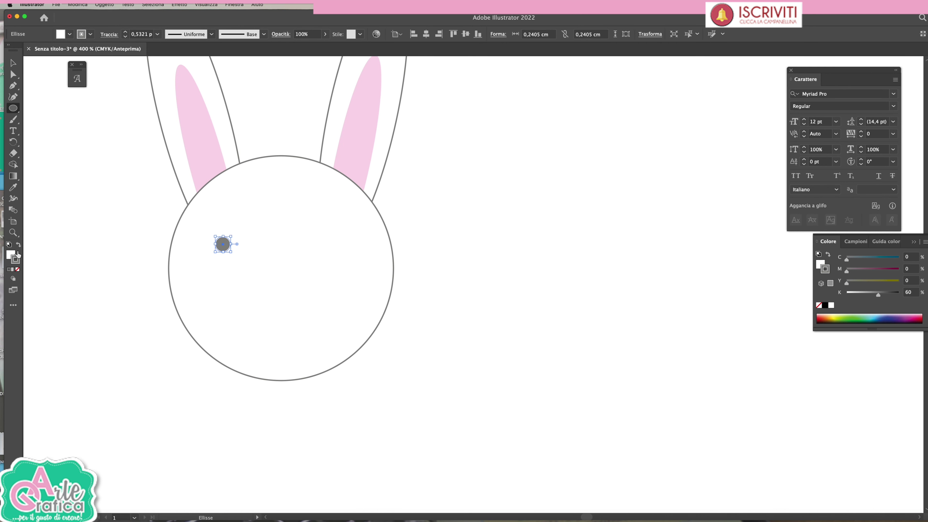
pyautogui.click(17, 268)
pyautogui.click(12, 254)
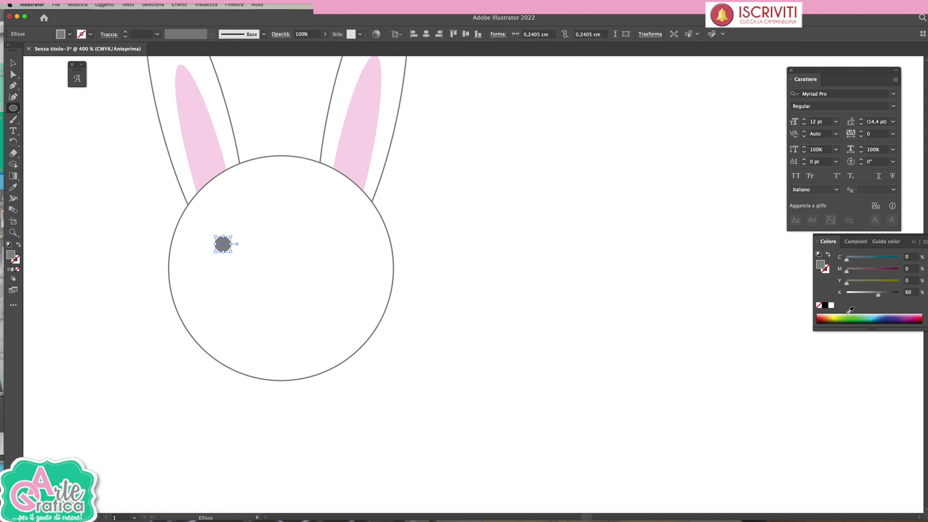
pyautogui.click(825, 305)
# - Enlarge the dot into the left eye, copy it as the right eye, and raise and stretch both
pyautogui.press('v')
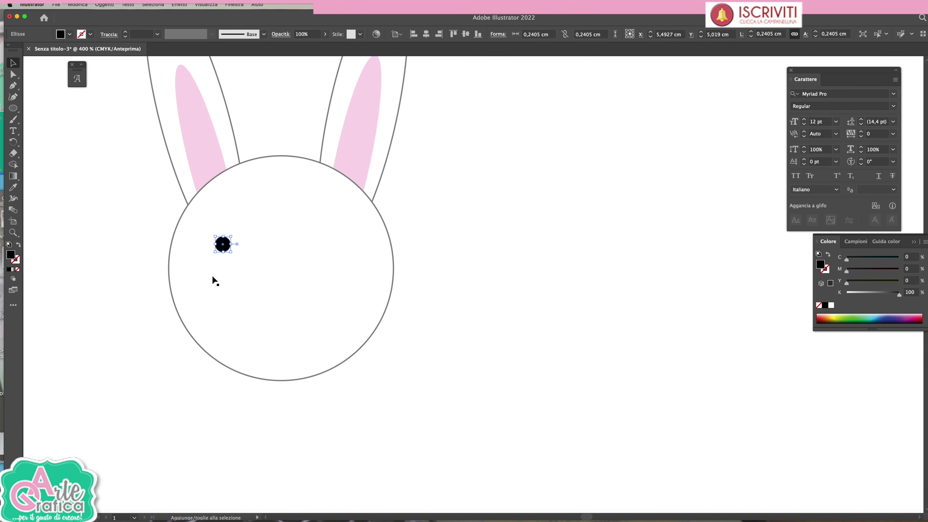
pyautogui.moveTo(222, 252)
pyautogui.mouseDown()
pyautogui.moveTo(239, 268)
pyautogui.moveTo(317, 268)
pyautogui.mouseUp()
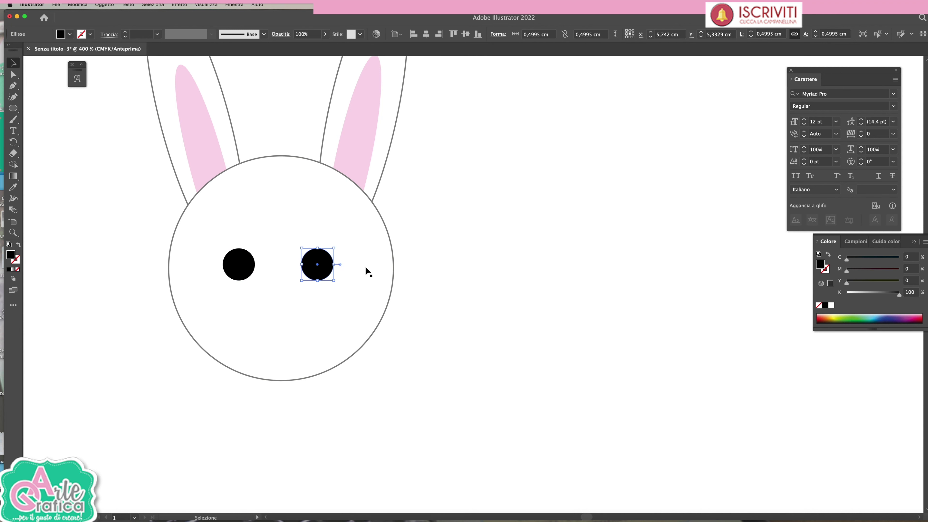
pyautogui.click(473, 226)
pyautogui.click(317, 264)
pyautogui.keyDown('shift'); pyautogui.click(243, 268); pyautogui.keyUp('shift')
pyautogui.moveTo(243, 268); pyautogui.dragTo(247, 253)
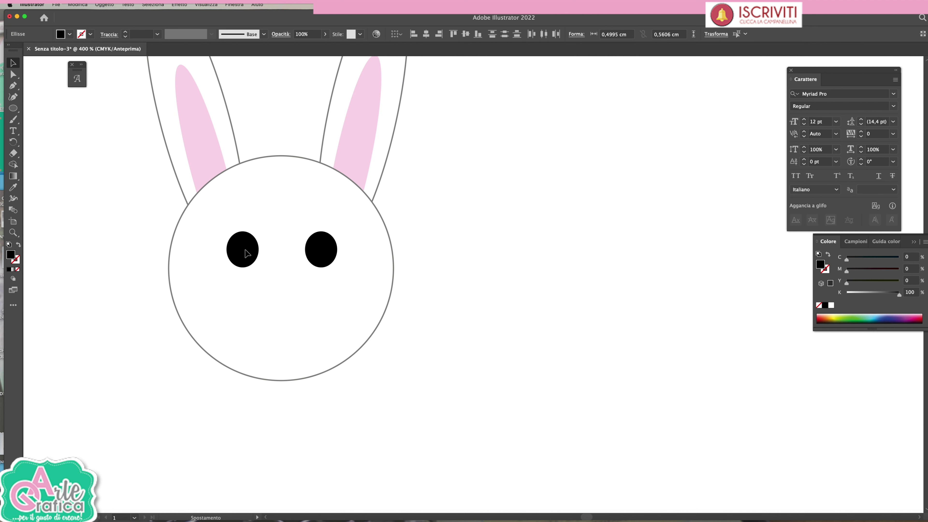
# - Draw an oval nose on the lower face below the eyes
pyautogui.click(454, 271)
pyautogui.click(13, 108)
pyautogui.moveTo(191, 297); pyautogui.dragTo(243, 340)
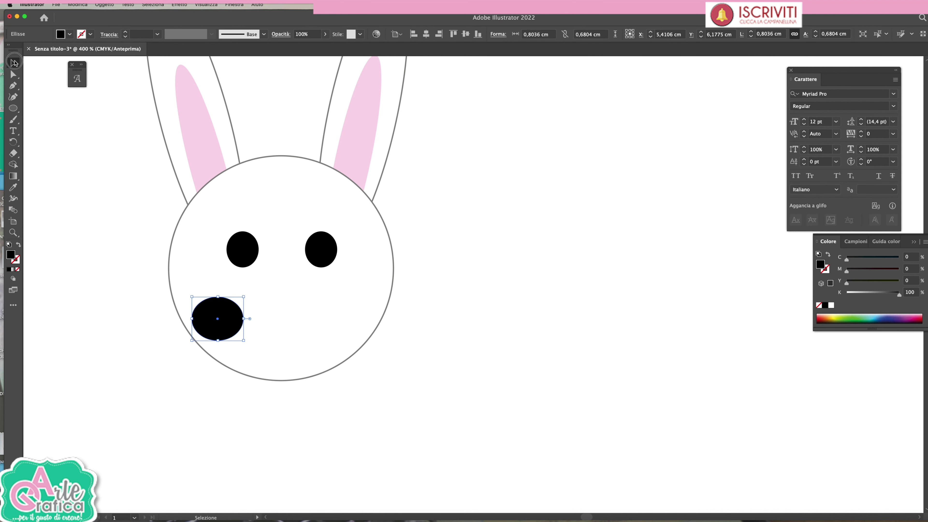
# - Give the oval the ears' pink, warmed with some yellow and made partly transparent
pyautogui.click(13, 187)
pyautogui.click(197, 135)
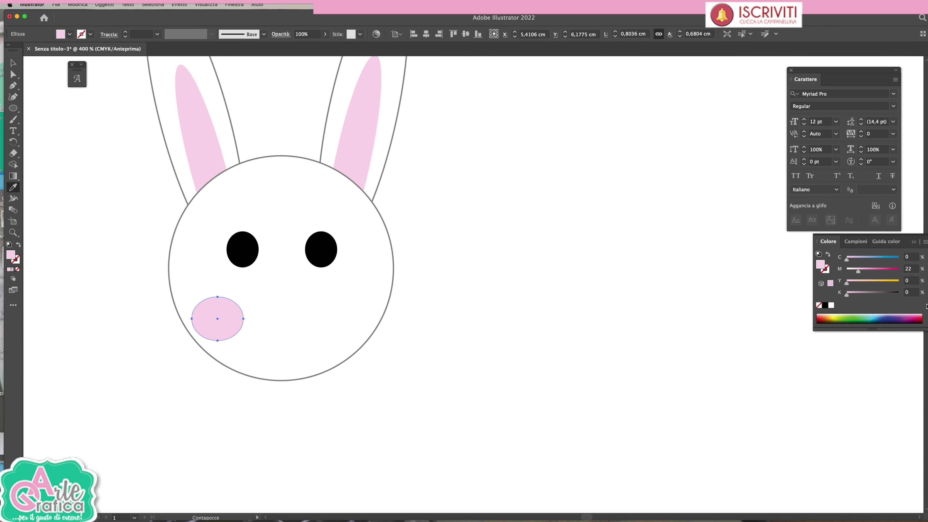
pyautogui.click(853, 285)
pyautogui.click(325, 34)
pyautogui.moveTo(323, 45); pyautogui.dragTo(305, 46)
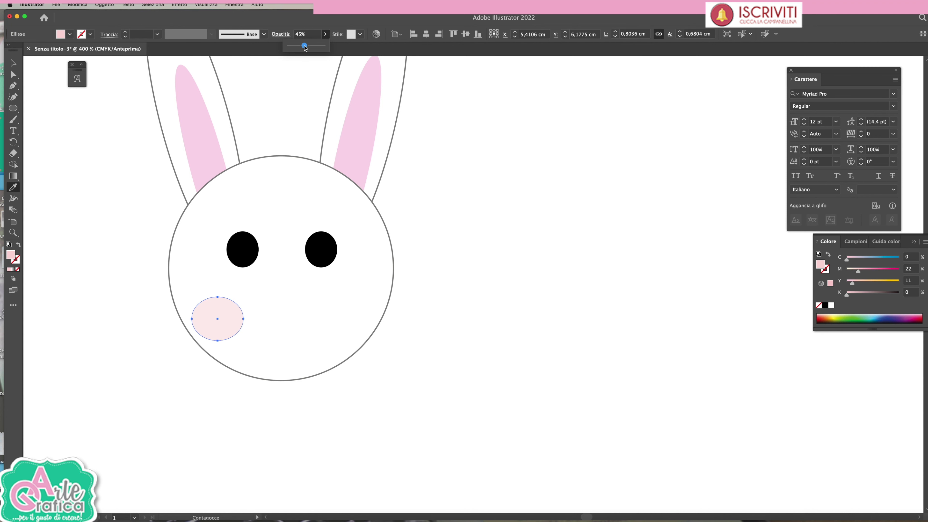
# - Copy the pink cheek to the right side of the face
pyautogui.click(13, 62)
pyautogui.click(544, 379)
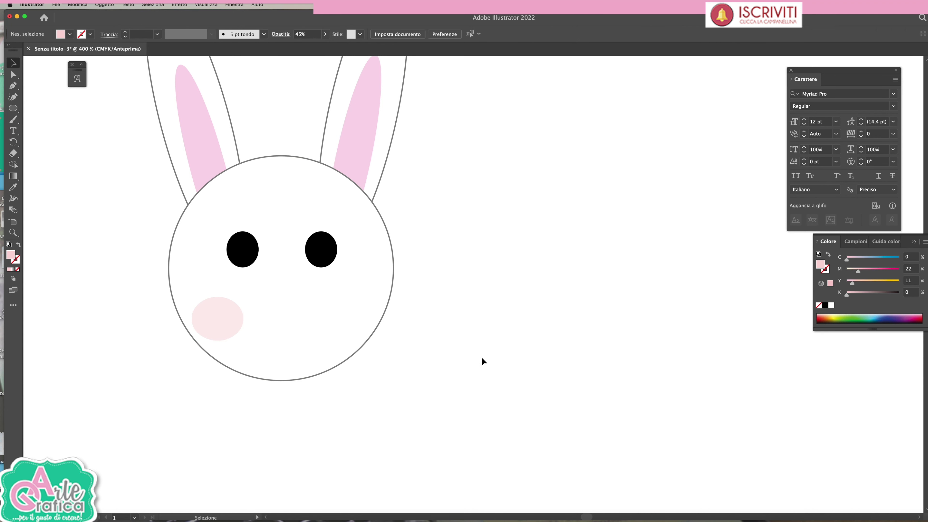
pyautogui.moveTo(215, 322)
pyautogui.mouseDown()
pyautogui.moveTo(212, 315)
pyautogui.moveTo(355, 321)
pyautogui.mouseUp()
# - Shorten the bunny's head by pulling its bottom edge up
pyautogui.click(488, 341)
pyautogui.hotkey('ctrl', '-')
pyautogui.hotkey('ctrl', '-')
pyautogui.hotkey('ctrl', '-')
pyautogui.click(355, 333)
pyautogui.click(433, 327)
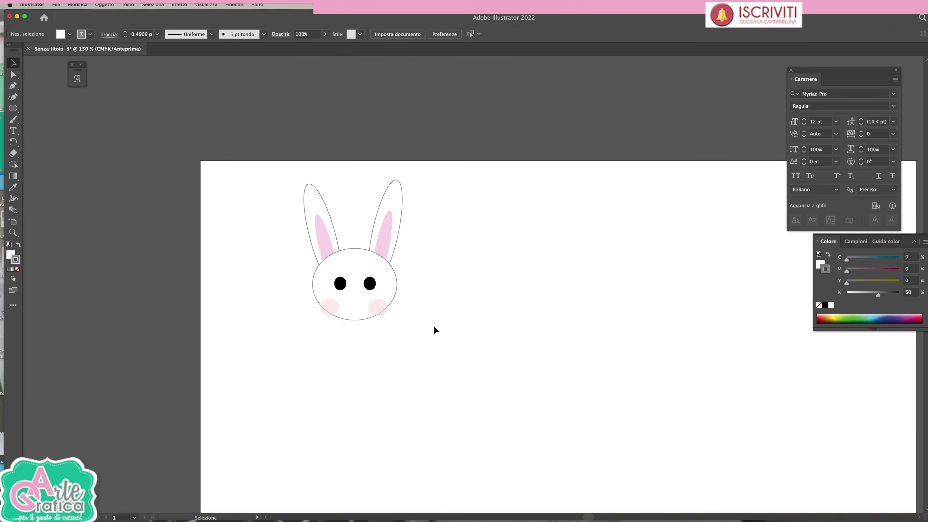
# - Move the eyes and cheeks higher on the face and bring the eyes closer together
pyautogui.click(372, 309)
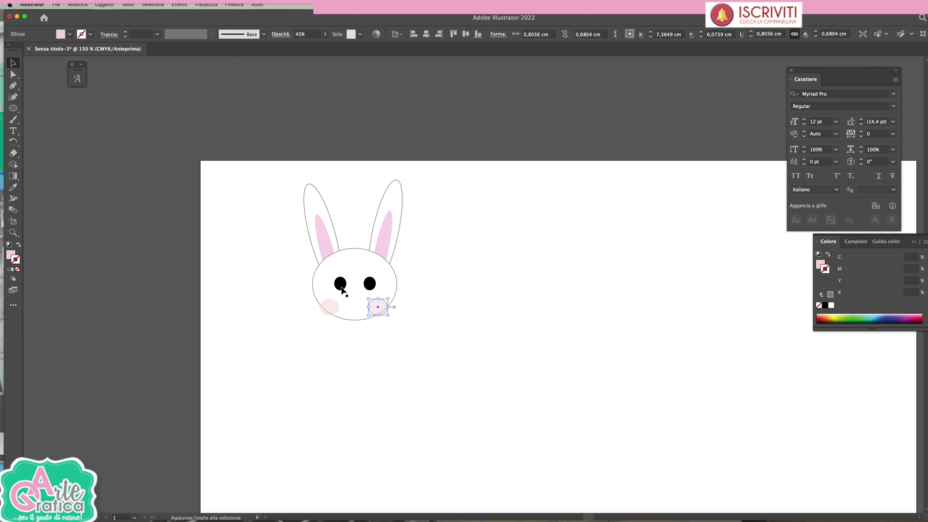
pyautogui.keyDown('shift'); pyautogui.click(330, 306); pyautogui.keyUp('shift')
pyautogui.keyDown('shift'); pyautogui.click(370, 284); pyautogui.keyUp('shift')
pyautogui.keyDown('shift'); pyautogui.click(340, 284); pyautogui.keyUp('shift')
pyautogui.moveTo(341, 288)
pyautogui.mouseDown()
pyautogui.moveTo(342, 280)
pyautogui.moveTo(373, 277)
pyautogui.mouseUp()
pyautogui.click(370, 274)
pyautogui.keyDown('shift'); pyautogui.click(341, 277); pyautogui.keyUp('shift')
pyautogui.click(411, 298)
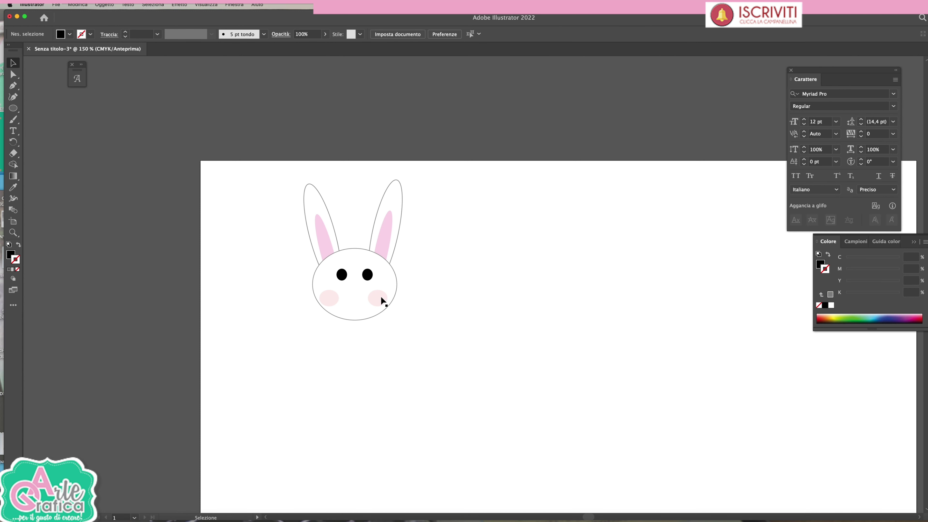
# - Brush a small black mouth under the eyes
pyautogui.press('b')
pyautogui.click(20, 247)
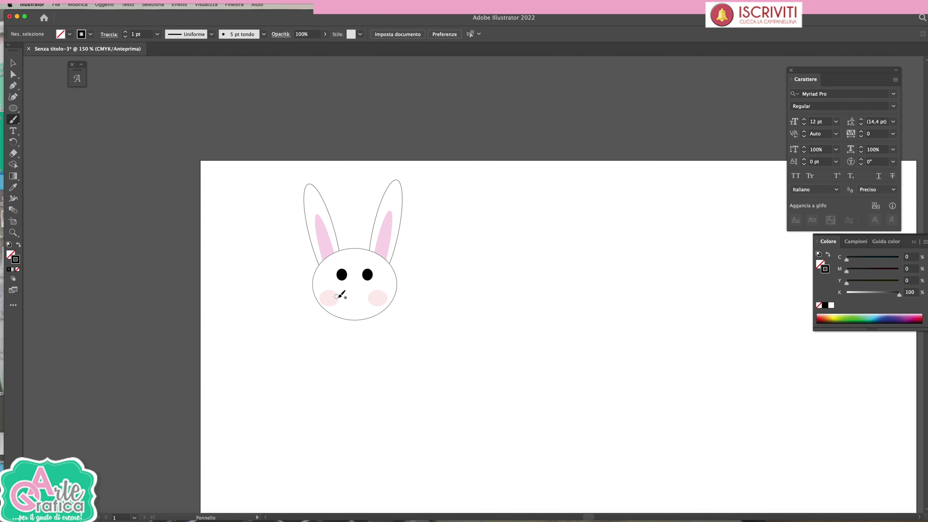
pyautogui.moveTo(346, 293)
pyautogui.mouseDown()
pyautogui.moveTo(354, 303)
pyautogui.moveTo(366, 294)
pyautogui.mouseUp()
pyautogui.press('v')
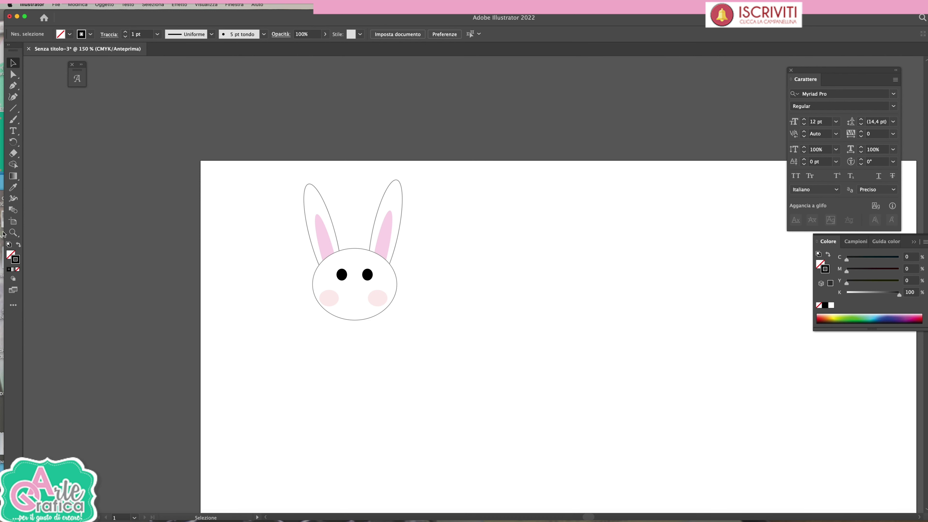
pyautogui.moveTo(13, 108); pyautogui.dragTo(53, 119)
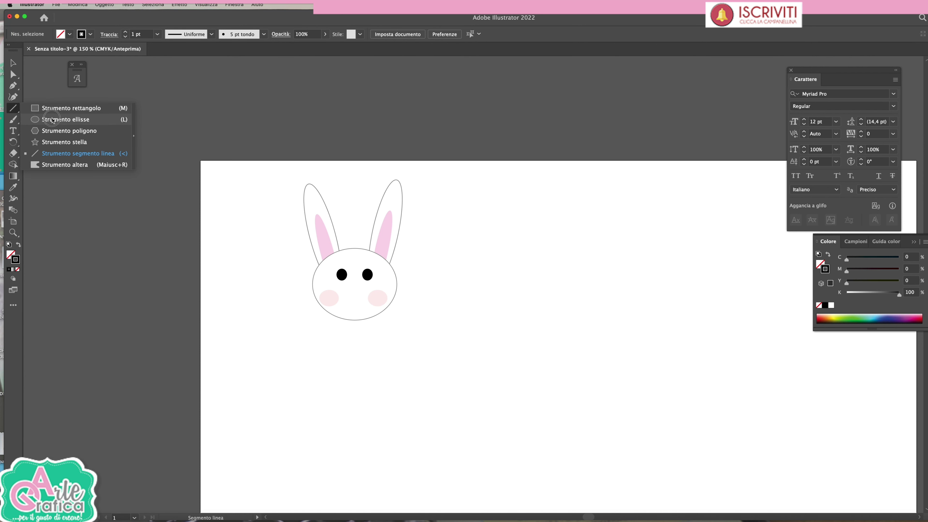
# - Draw a circle right of the bunny with a pale yellow fill and no outline
pyautogui.click(53, 120)
pyautogui.moveTo(466, 269)
pyautogui.mouseDown()
pyautogui.moveTo(561, 373)
pyautogui.moveTo(558, 360)
pyautogui.mouseUp()
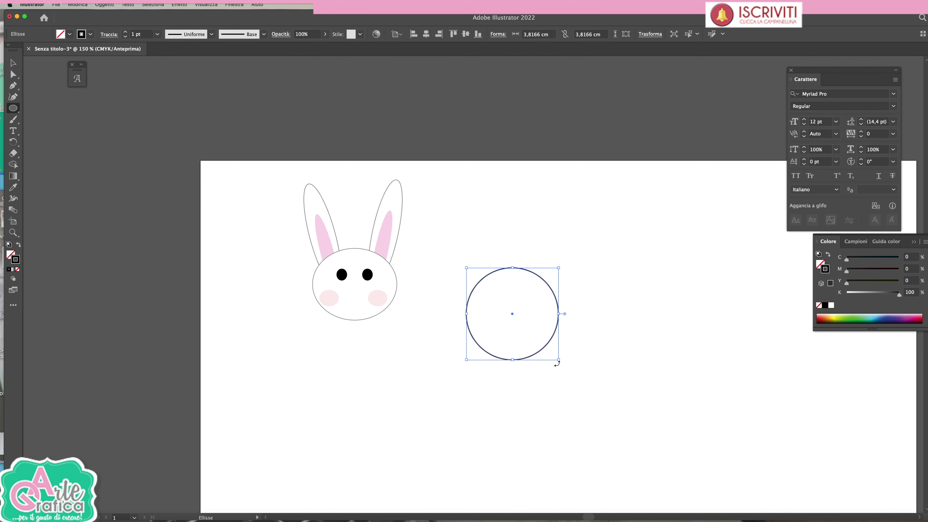
pyautogui.click(12, 63)
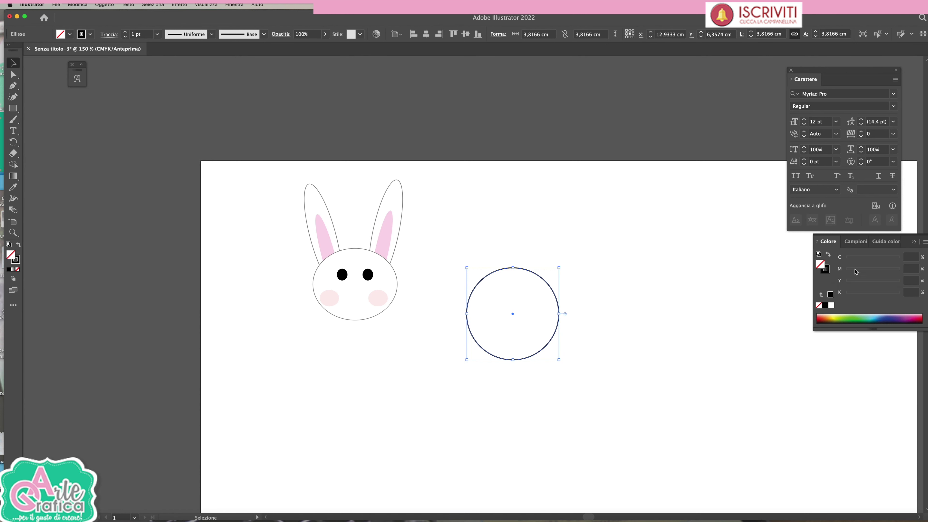
pyautogui.click(851, 242)
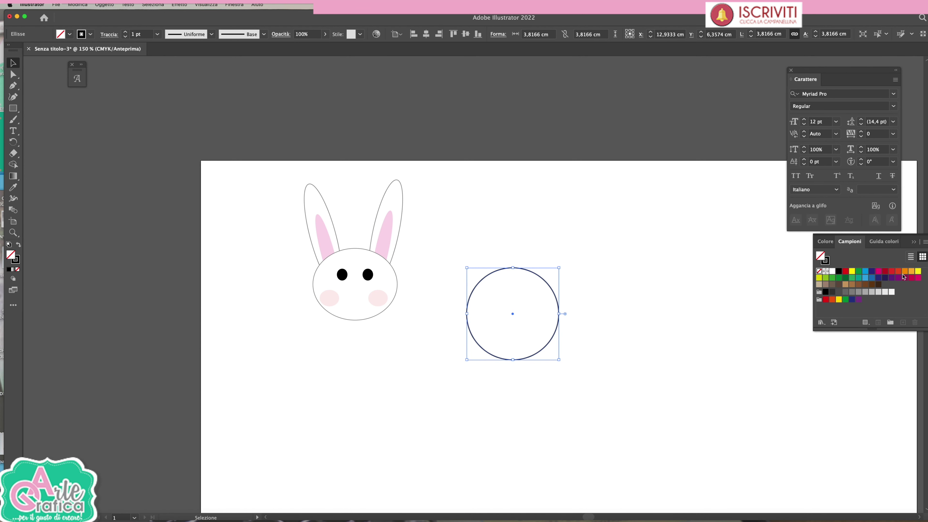
pyautogui.click(918, 271)
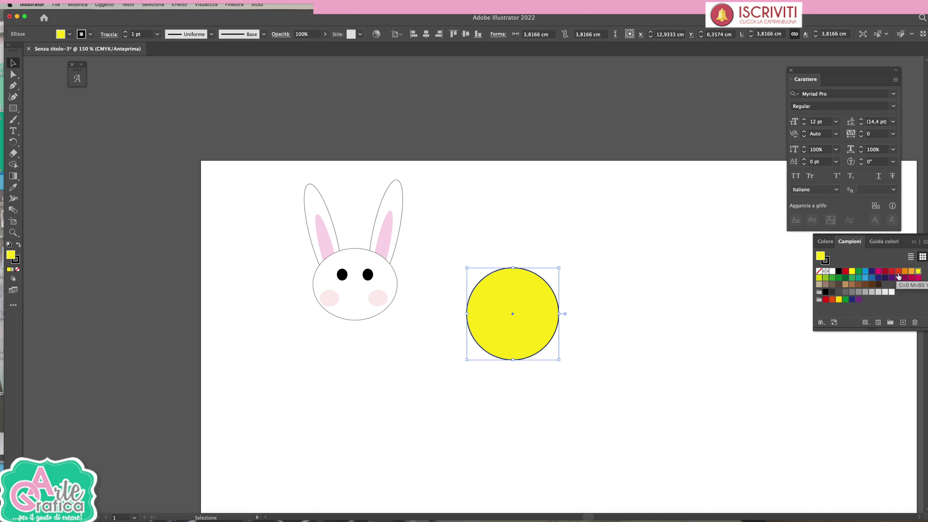
pyautogui.click(825, 241)
pyautogui.moveTo(892, 282); pyautogui.dragTo(850, 271)
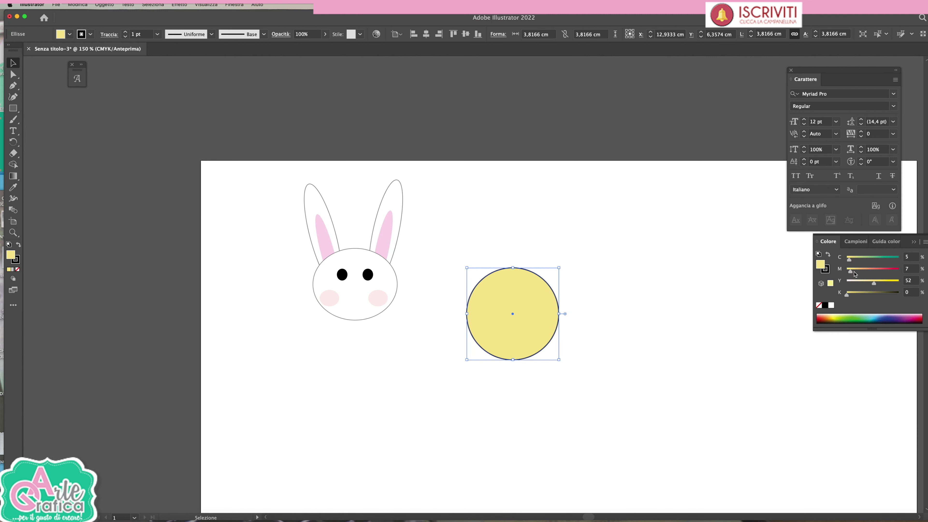
pyautogui.click(826, 270)
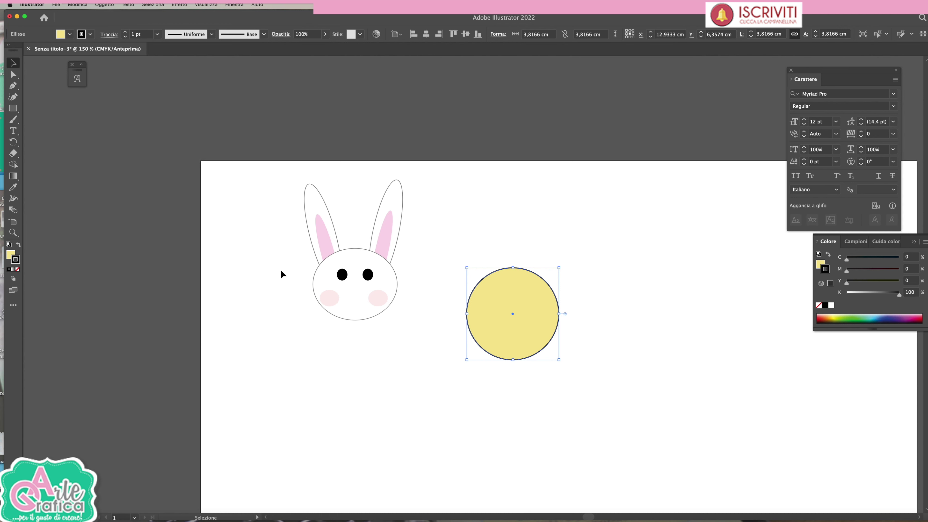
pyautogui.click(17, 269)
pyautogui.click(702, 237)
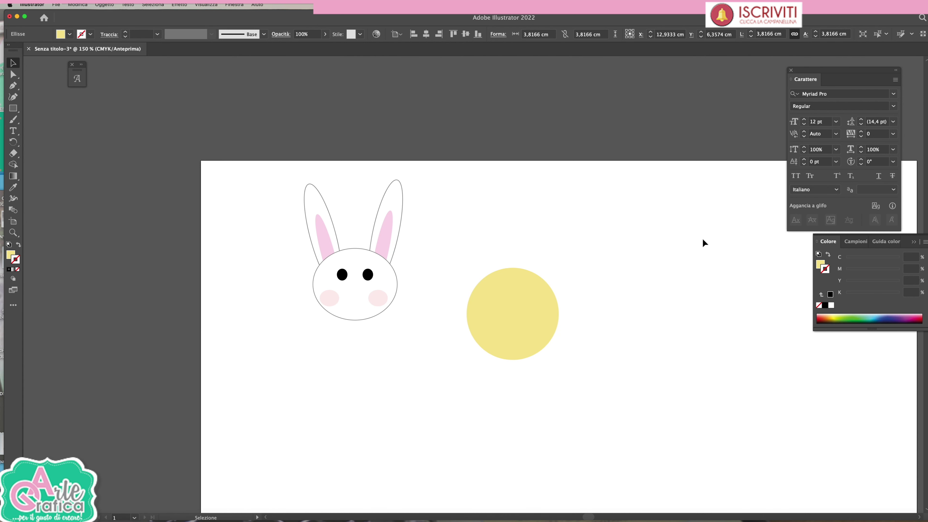
# - Reshape the circle's bottom anchor points into an egg shape
pyautogui.press('a')
pyautogui.click(538, 362)
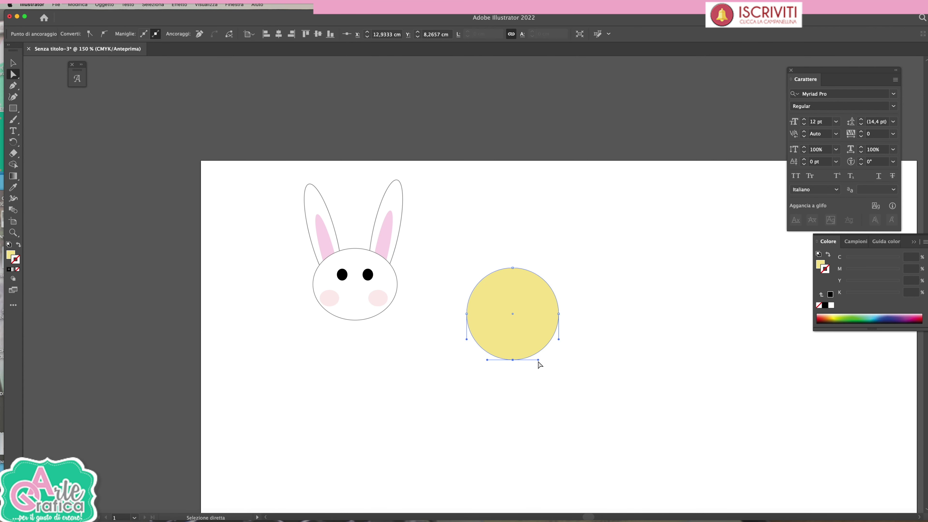
pyautogui.moveTo(538, 362)
pyautogui.mouseDown()
pyautogui.moveTo(486, 359)
pyautogui.moveTo(511, 368)
pyautogui.mouseUp()
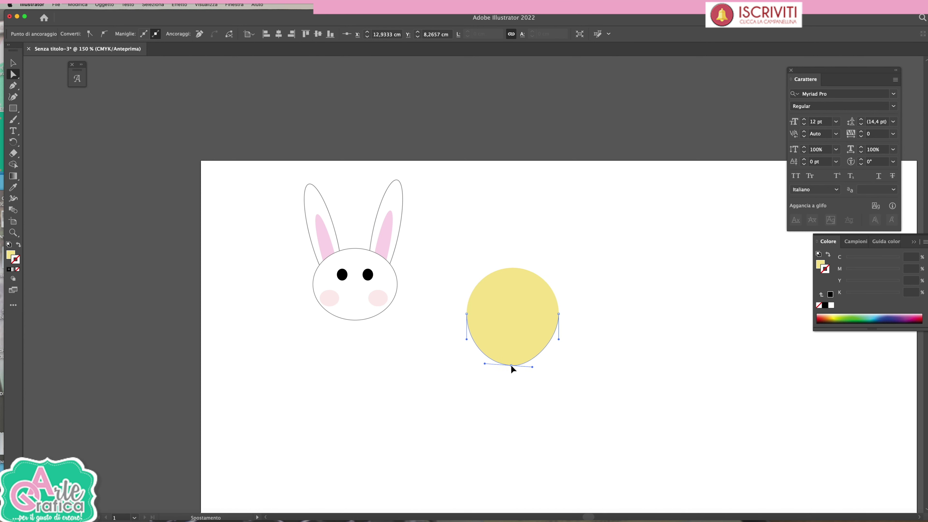
pyautogui.moveTo(467, 339); pyautogui.dragTo(469, 340)
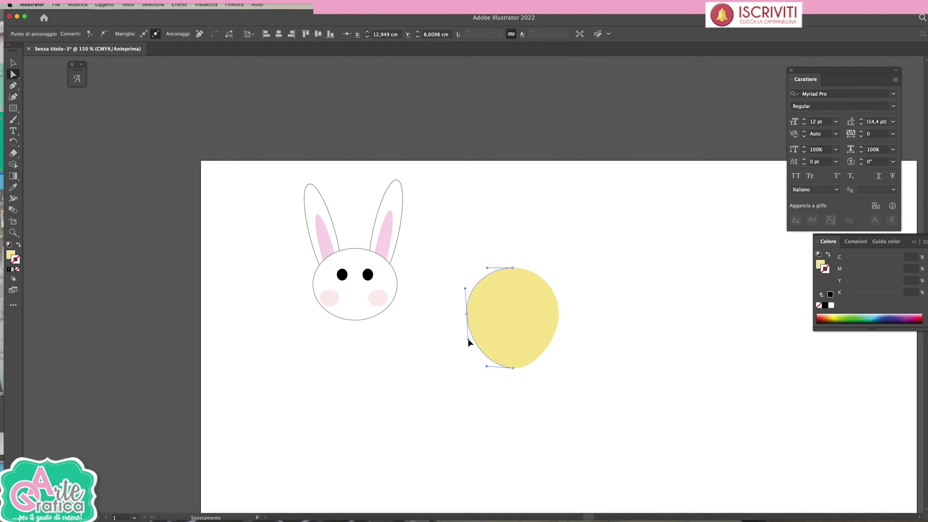
pyautogui.moveTo(559, 340); pyautogui.dragTo(554, 341)
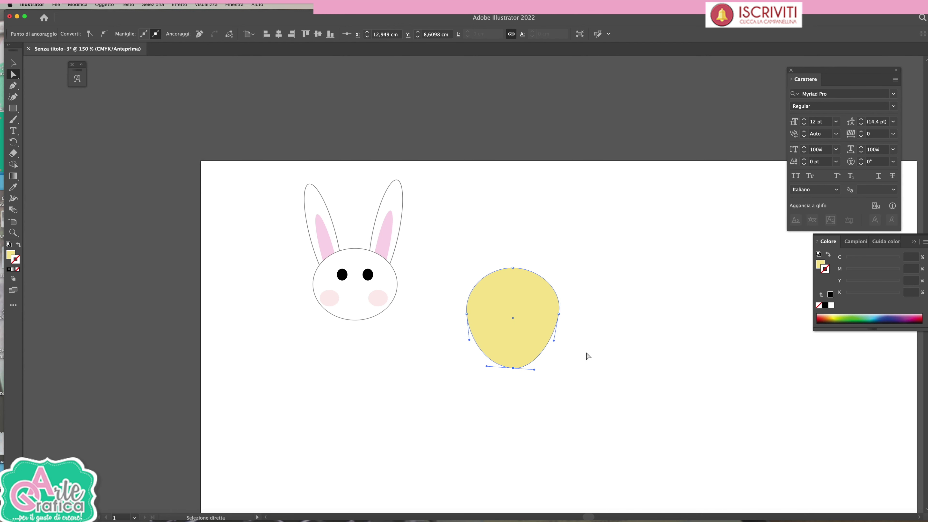
pyautogui.click(623, 336)
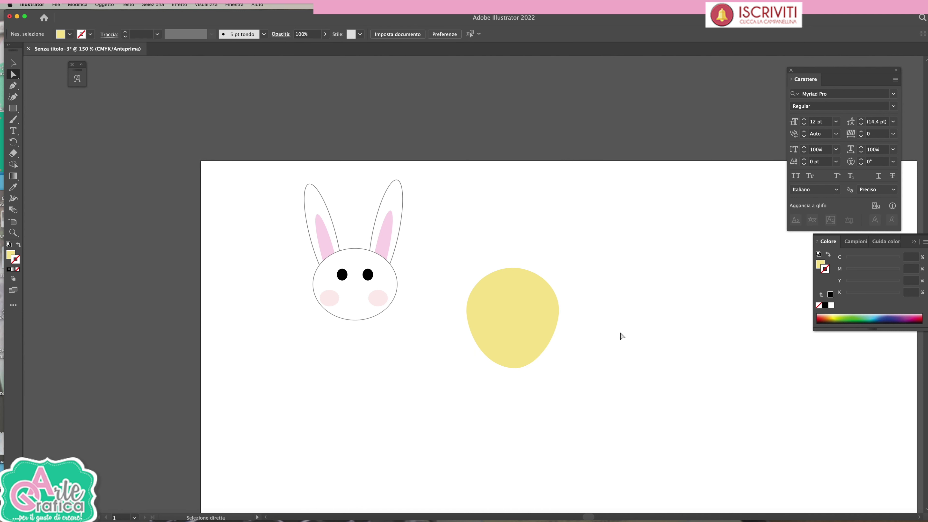
pyautogui.click(13, 119)
# - Brush a scalloped wing along the egg's right edge and close it with a straight Pen edge
pyautogui.moveTo(564, 302); pyautogui.dragTo(562, 299)
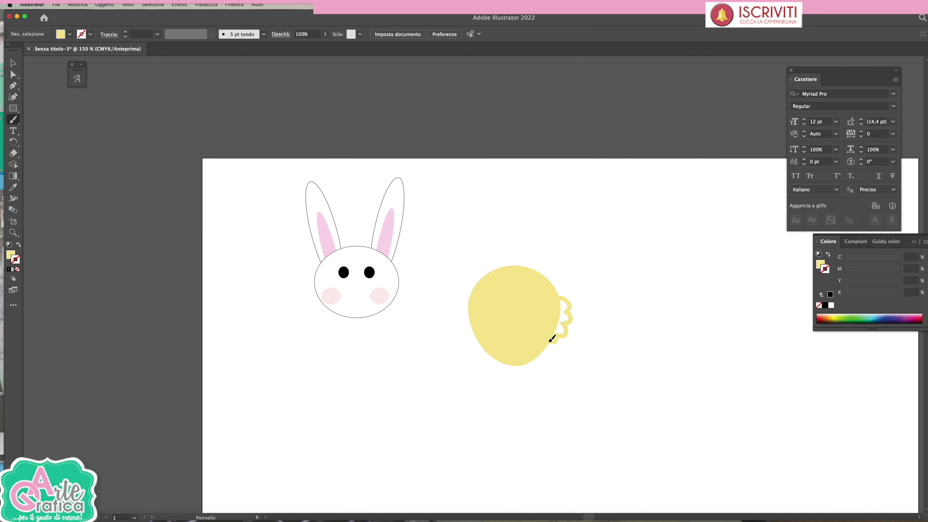
pyautogui.moveTo(549, 335); pyautogui.dragTo(543, 334)
pyautogui.click(13, 85)
pyautogui.click(544, 335)
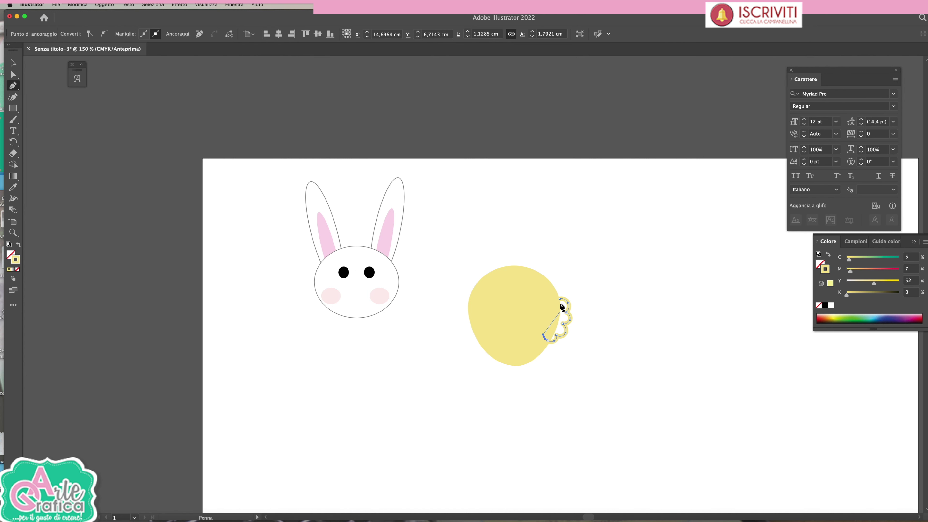
pyautogui.click(560, 298)
# - Fill the wing light orange and send it behind the yellow body
pyautogui.click(19, 245)
pyautogui.click(10, 255)
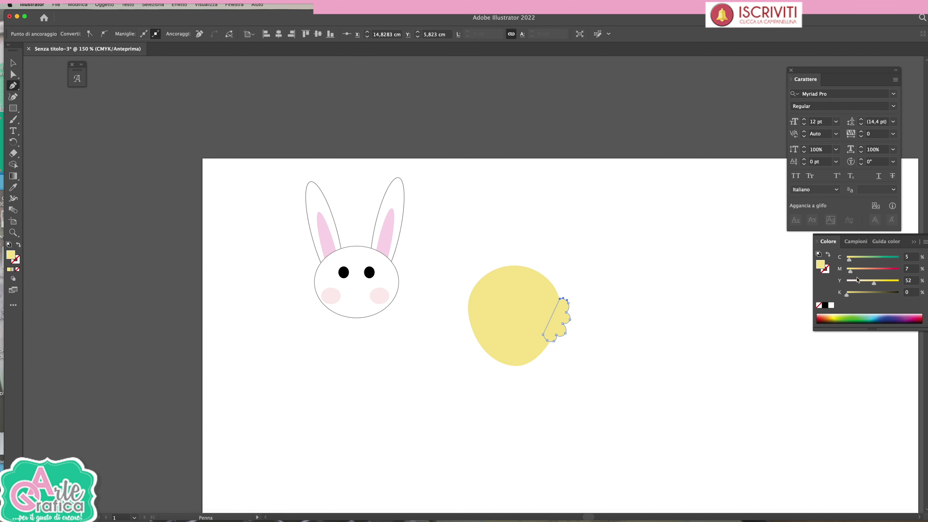
pyautogui.click(858, 271)
pyautogui.moveTo(859, 271); pyautogui.dragTo(864, 271)
pyautogui.click(13, 62)
pyautogui.click(109, 4)
pyautogui.moveTo(103, 24)
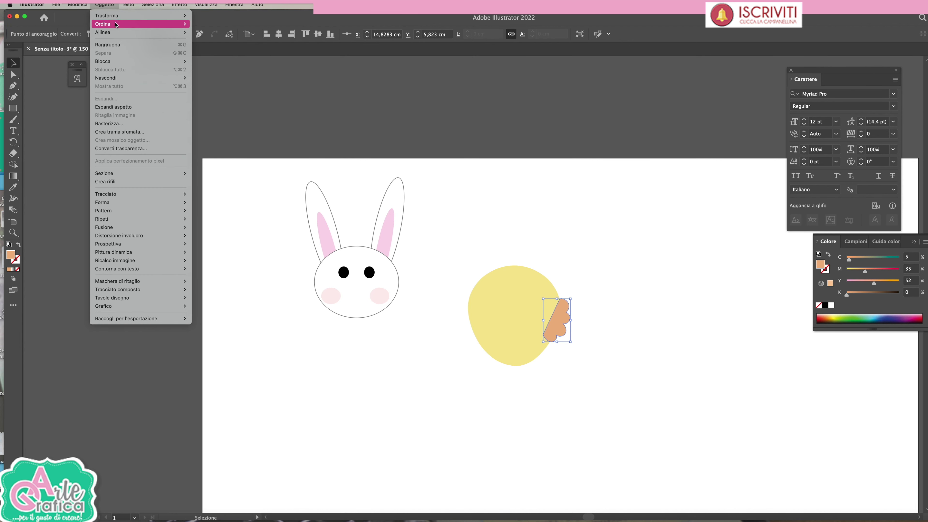
pyautogui.click(212, 46)
pyautogui.click(609, 340)
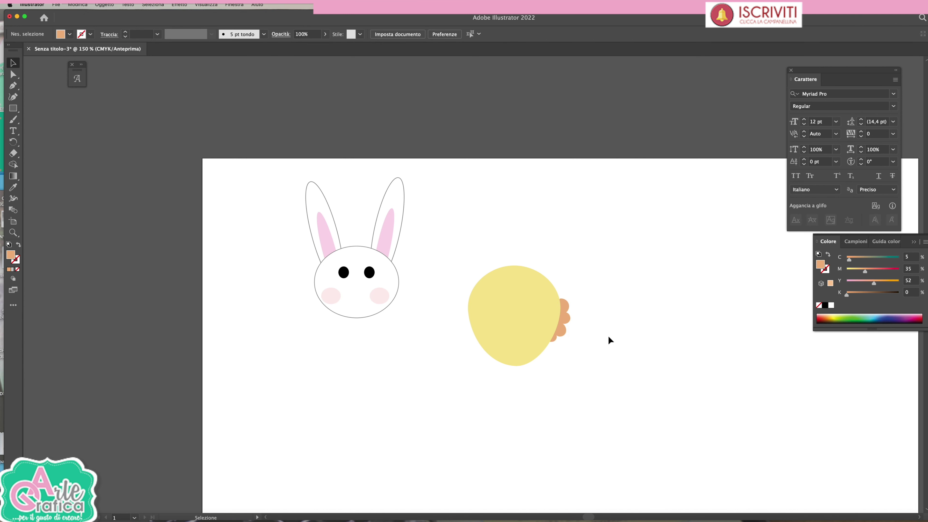
# - Copy the wing to the body's left, mirror it outward, and send it behind the body
pyautogui.click(565, 330)
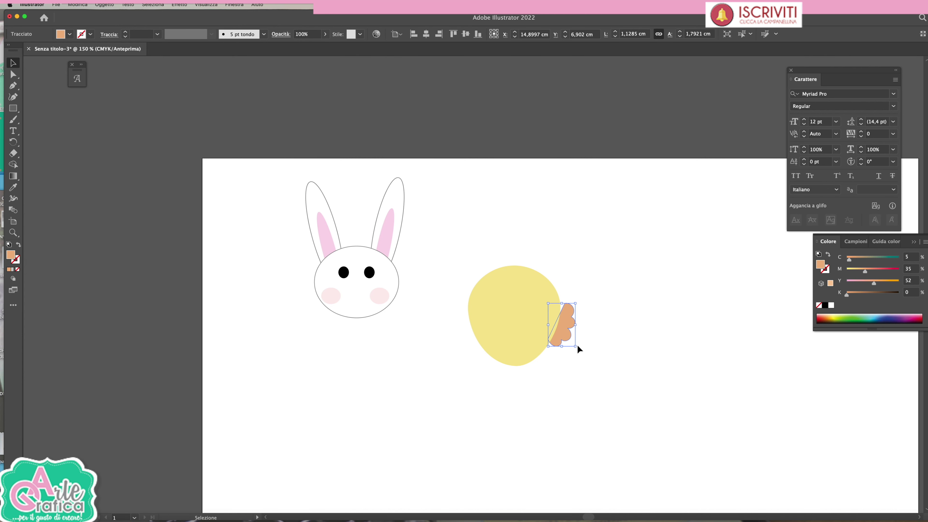
pyautogui.moveTo(565, 328); pyautogui.dragTo(471, 324)
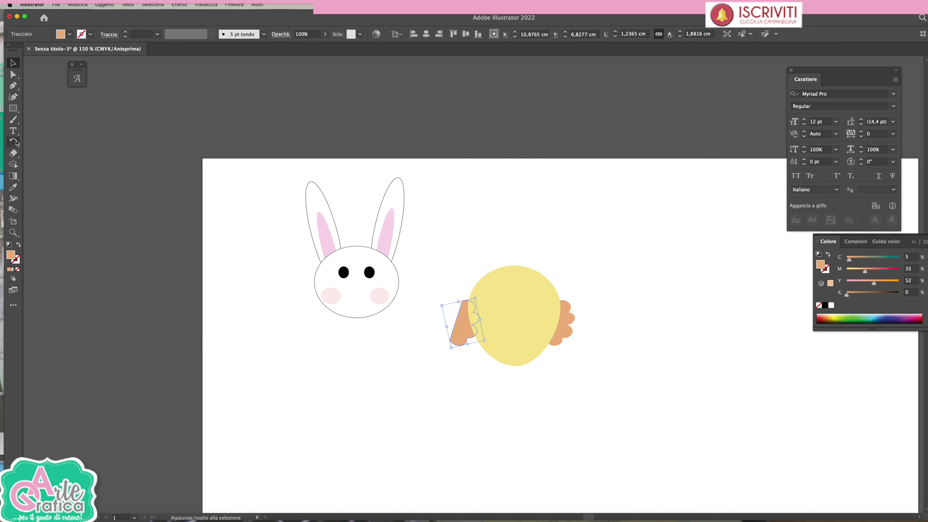
pyautogui.moveTo(13, 142); pyautogui.dragTo(55, 156)
pyautogui.moveTo(489, 292); pyautogui.dragTo(489, 352)
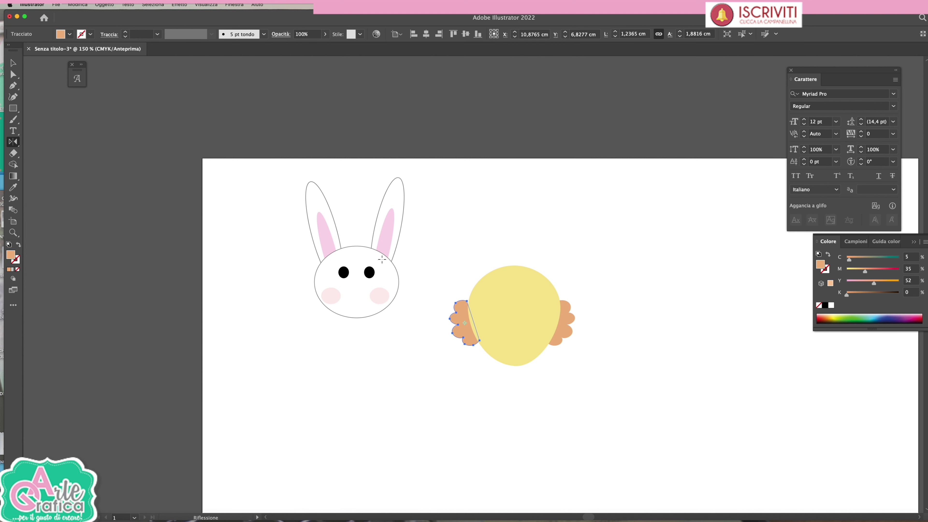
pyautogui.press('v')
pyautogui.hotkey('ctrl', 'shift', '[')
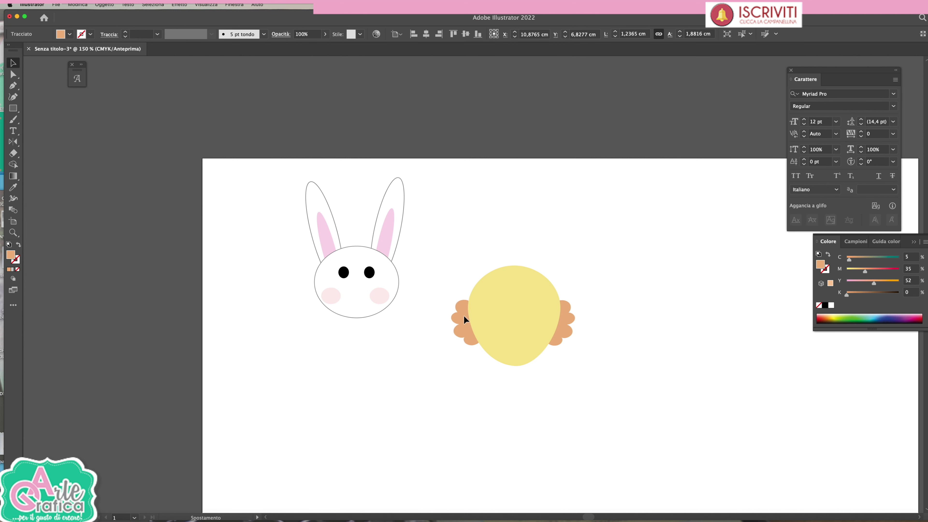
pyautogui.click(616, 238)
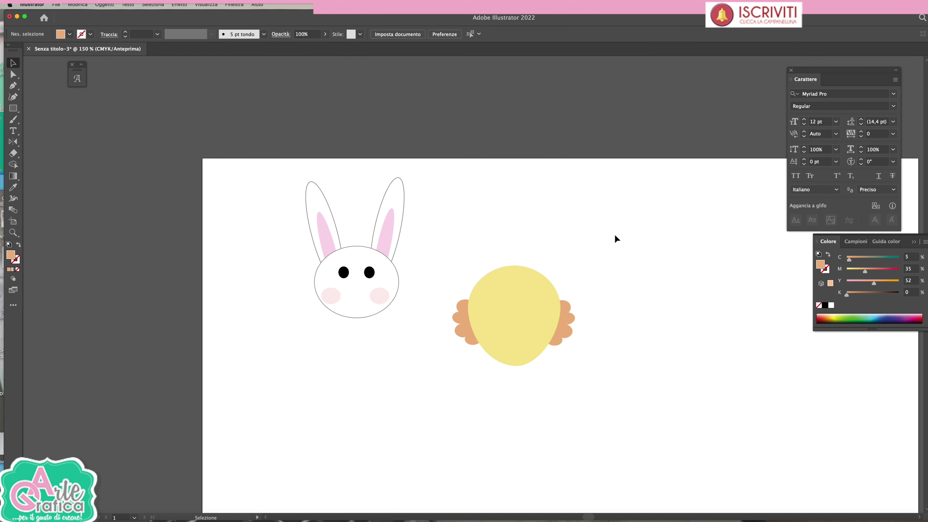
# - Shrink the yellow body so both wings tuck against it
pyautogui.click(549, 325)
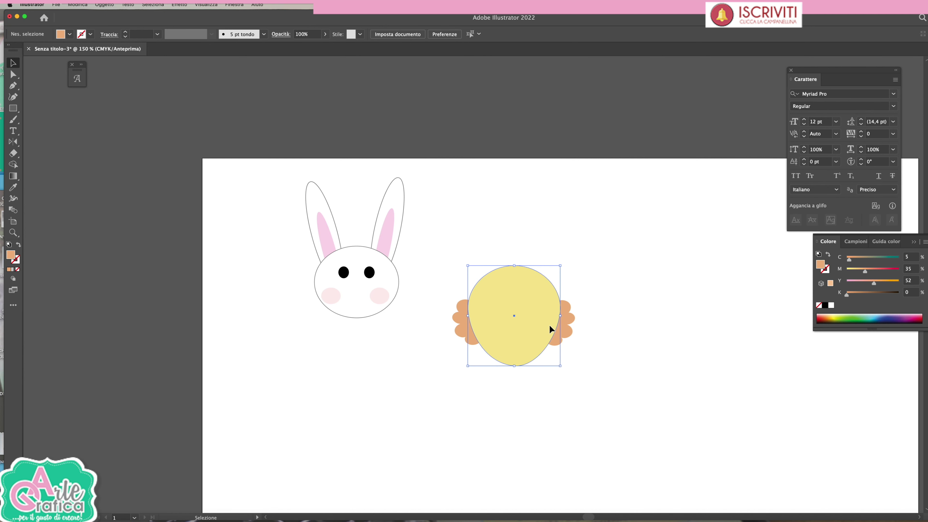
pyautogui.moveTo(560, 318); pyautogui.dragTo(548, 321)
pyautogui.click(576, 325)
pyautogui.click(651, 312)
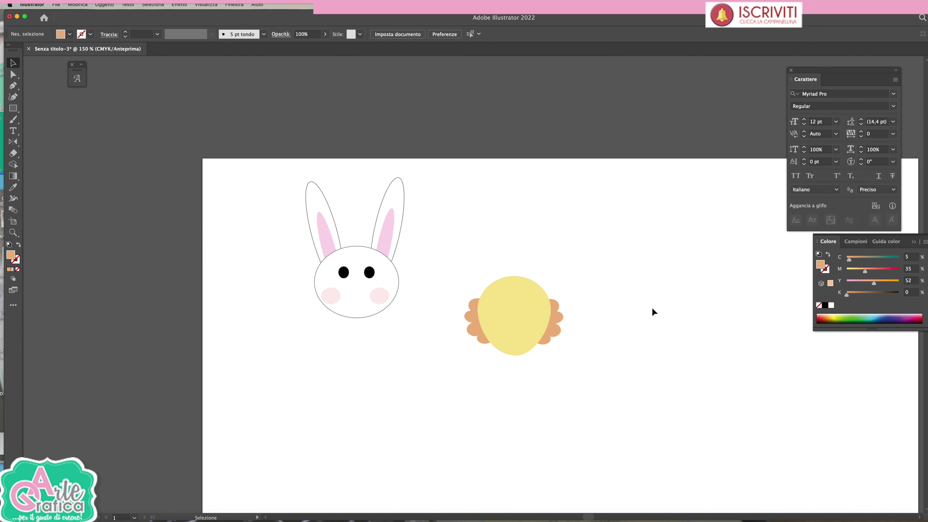
# - Draw a three-sided polygon on the chick and shrink it to beak size
pyautogui.hotkey('ctrl', '+')
pyautogui.click(12, 108)
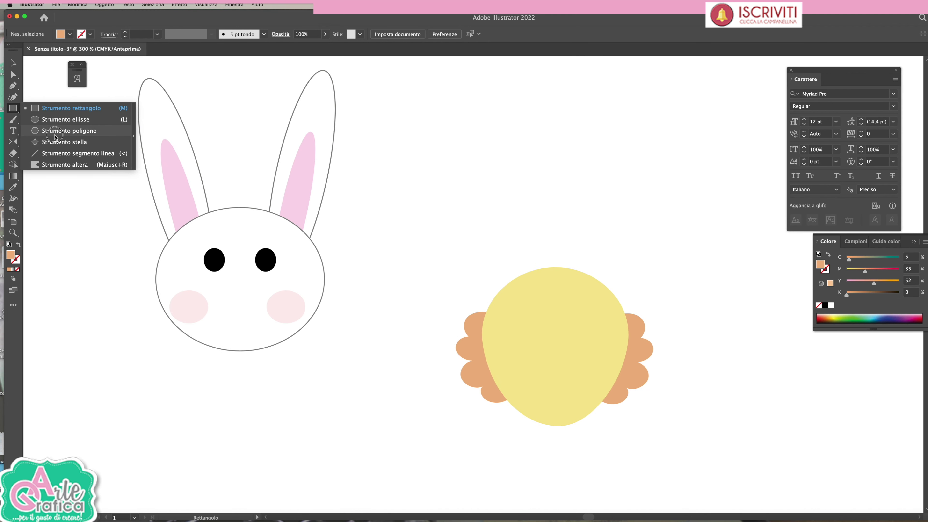
pyautogui.click(55, 131)
pyautogui.click(557, 356)
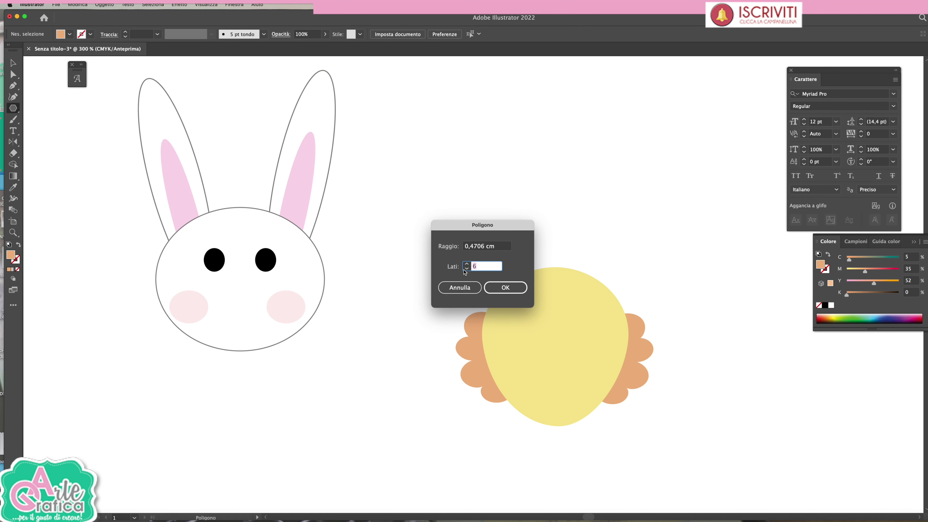
pyautogui.click(511, 288)
pyautogui.press('v')
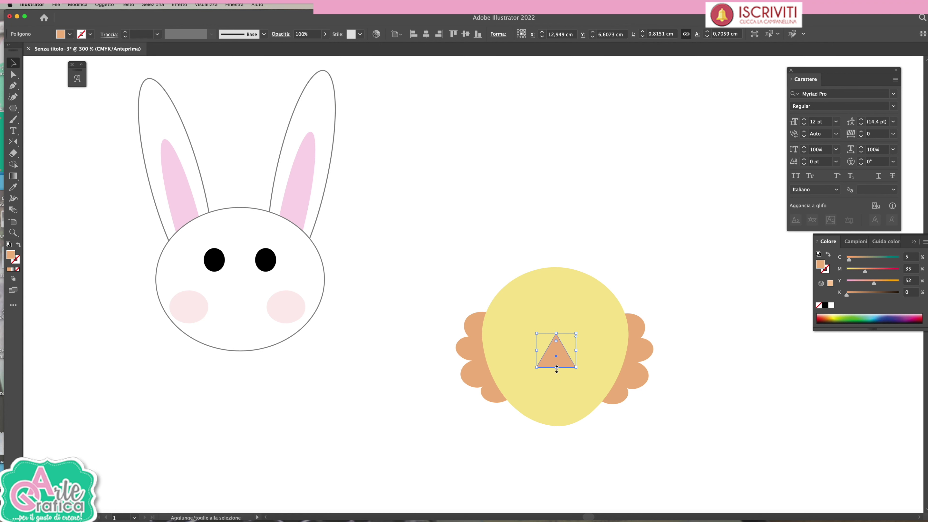
pyautogui.moveTo(556, 367)
pyautogui.mouseDown()
pyautogui.moveTo(557, 341)
pyautogui.moveTo(555, 370)
pyautogui.mouseUp()
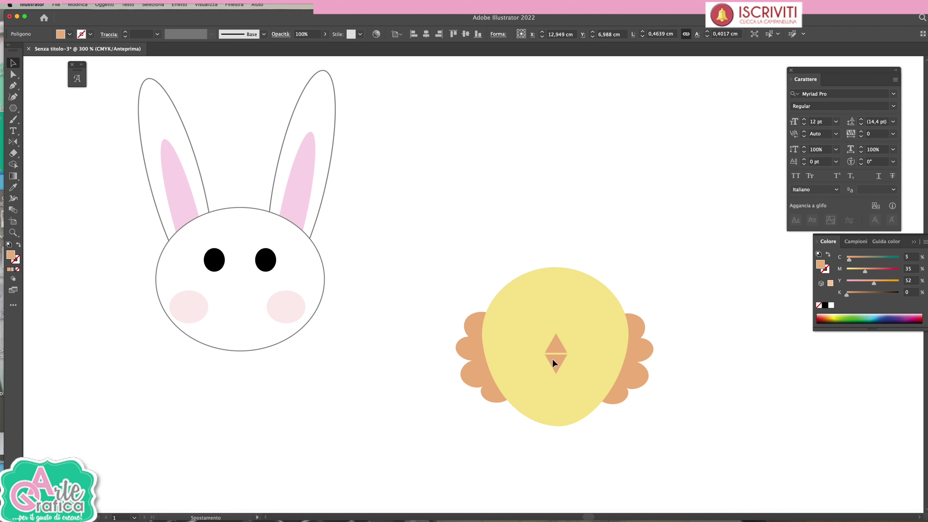
pyautogui.click(694, 371)
# - Rotate a wing copy into a salmon-toned tuft atop the chick's head
pyautogui.moveTo(481, 380); pyautogui.dragTo(535, 279)
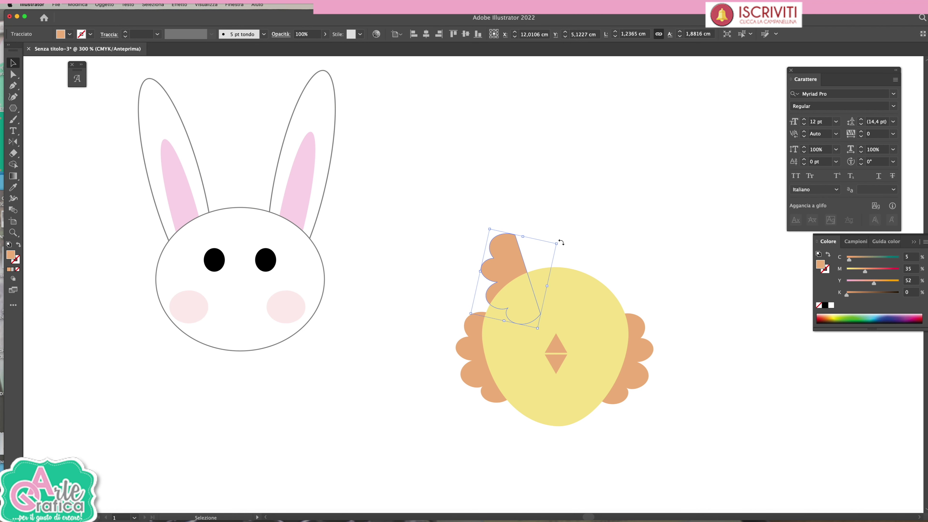
pyautogui.moveTo(559, 241); pyautogui.dragTo(588, 278)
pyautogui.click(678, 223)
pyautogui.moveTo(548, 247); pyautogui.dragTo(554, 247)
pyautogui.moveTo(864, 271); pyautogui.dragTo(874, 271)
pyautogui.click(713, 224)
pyautogui.moveTo(13, 109)
pyautogui.mouseDown()
pyautogui.moveTo(53, 145)
pyautogui.moveTo(58, 119)
pyautogui.mouseUp()
# - Delete the eye circle's bottom anchor to leave a half-circle arc, with fill and stroke swapped
pyautogui.moveTo(503, 307); pyautogui.dragTo(539, 343)
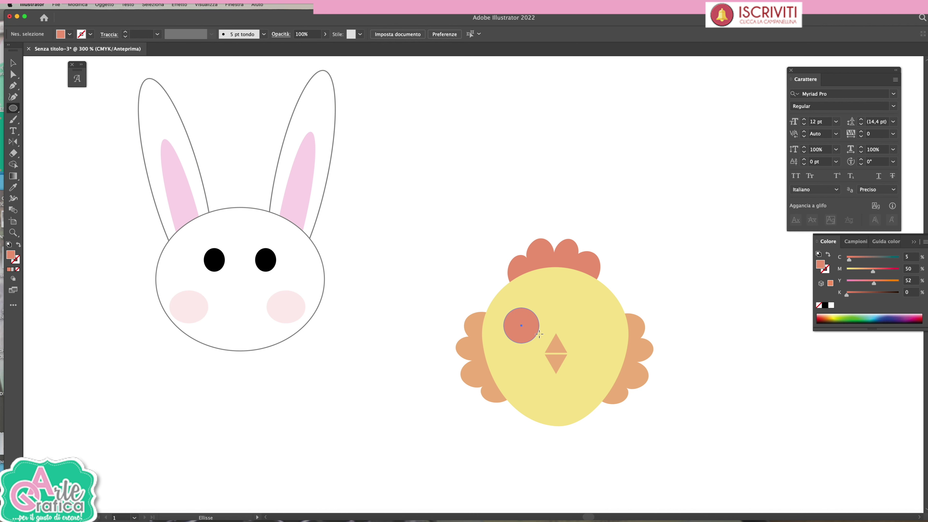
pyautogui.press('a')
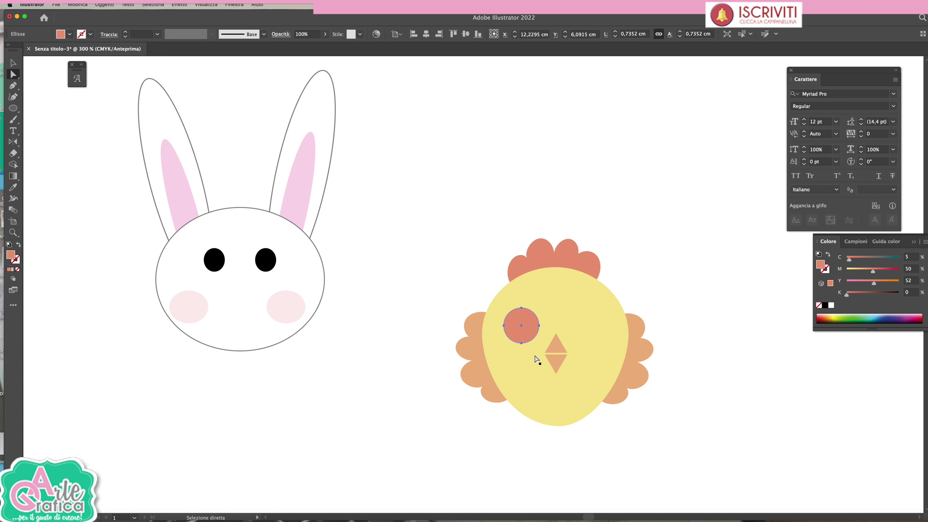
pyautogui.click(522, 344)
pyautogui.press('Delete')
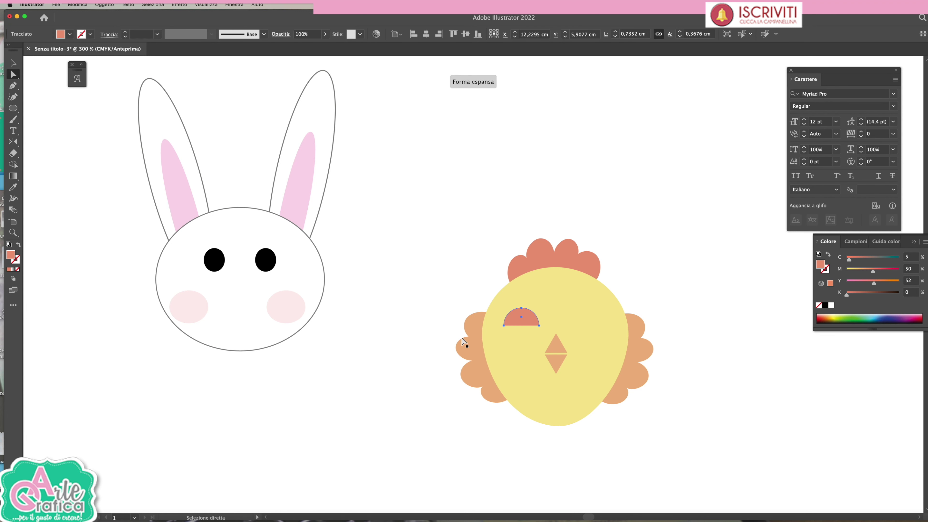
pyautogui.click(17, 246)
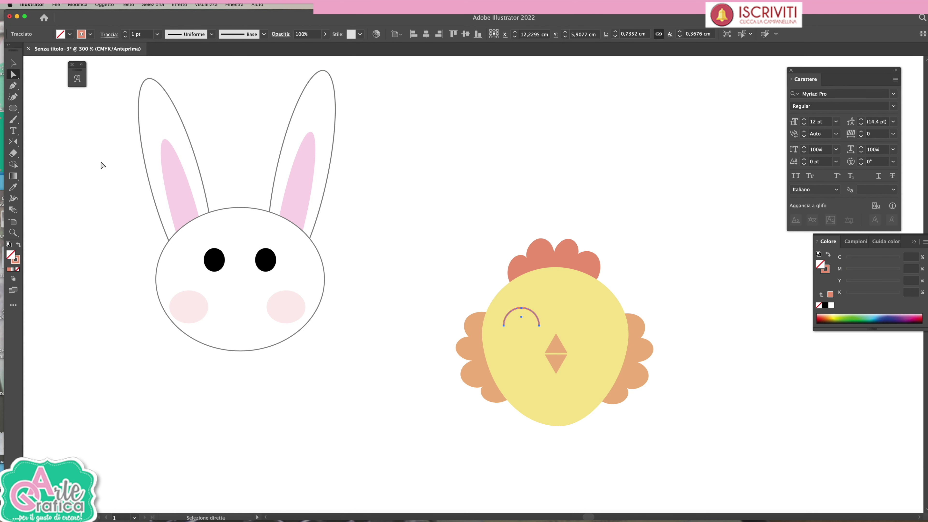
# - Give the eye arc a black 2 pt stroke with a tapered width profile
pyautogui.click(12, 63)
pyautogui.click(463, 235)
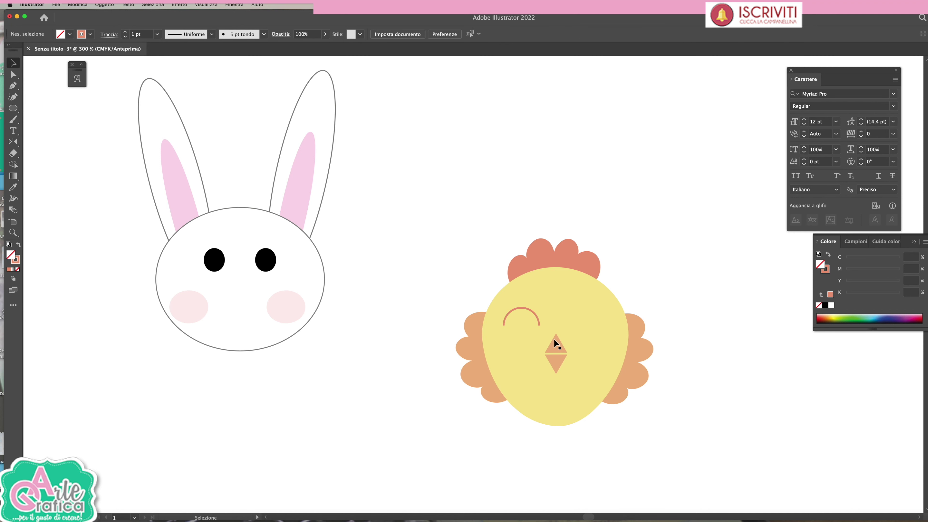
pyautogui.click(536, 318)
pyautogui.click(819, 270)
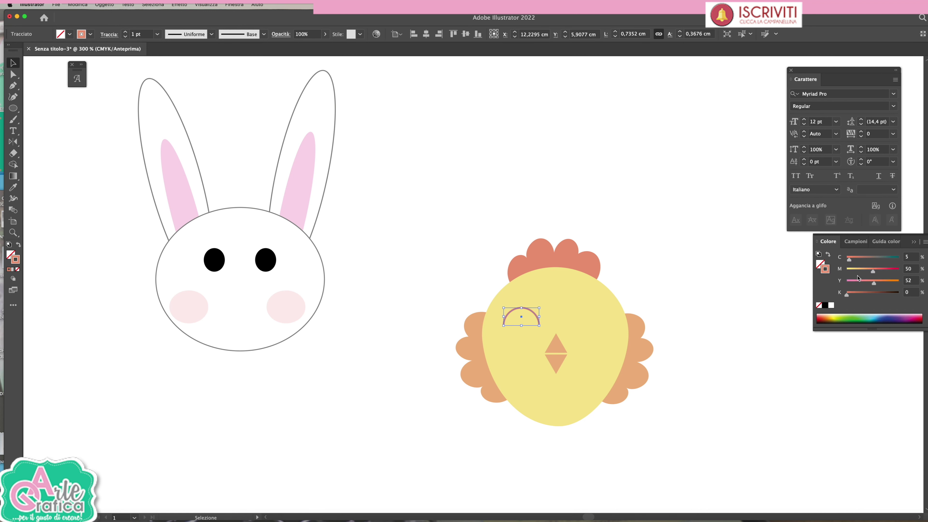
pyautogui.click(825, 305)
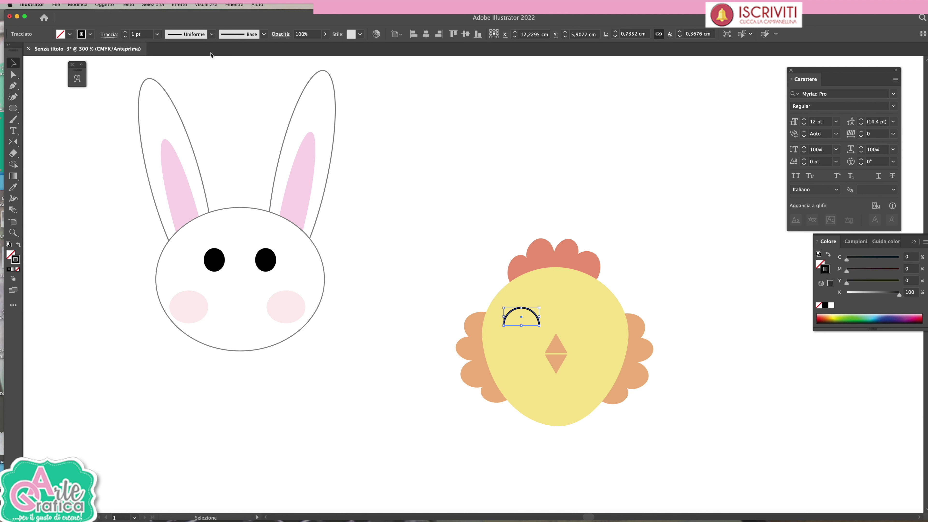
pyautogui.click(186, 38)
pyautogui.click(195, 68)
pyautogui.click(125, 33)
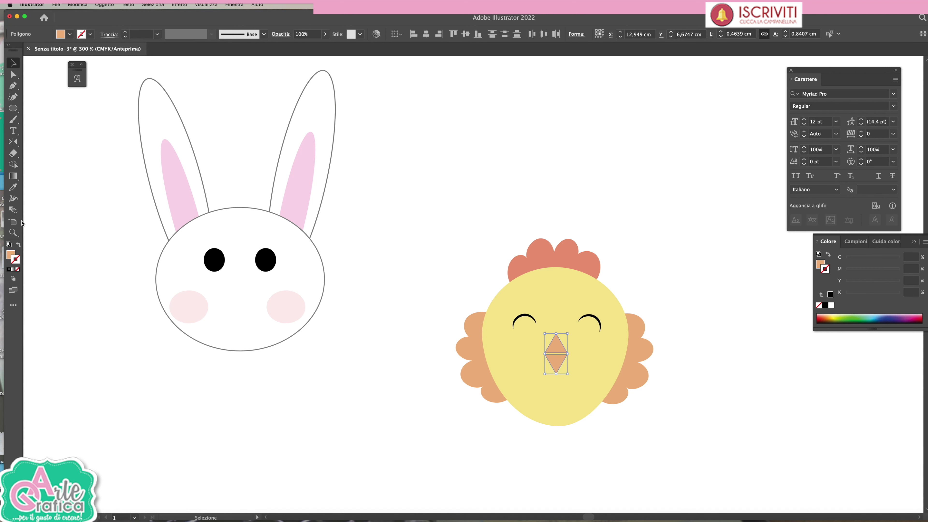
# - Recolour the chick's beak with the comb's salmon colour using the Eyedropper
pyautogui.click(13, 187)
pyautogui.click(564, 252)
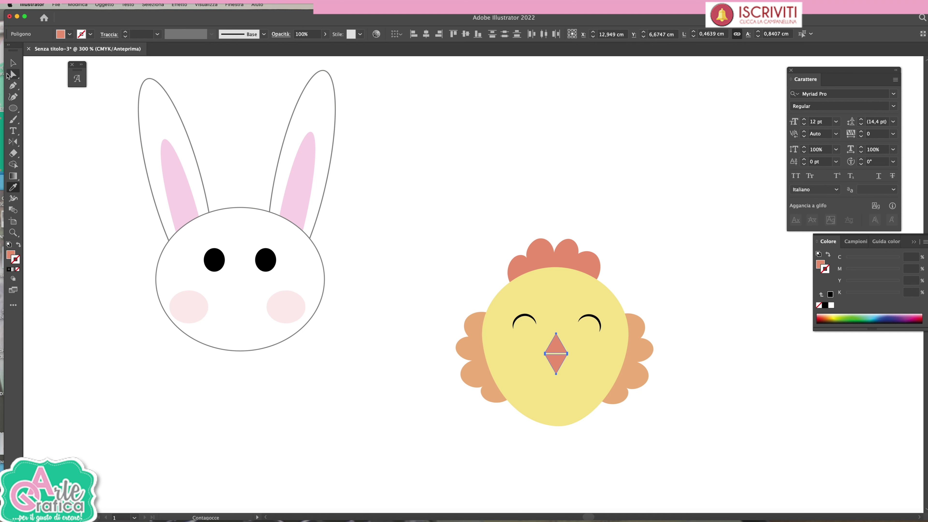
pyautogui.click(13, 63)
# - Copy the bunny's pink cheeks onto the chick, bring them to front and make them narrower
pyautogui.click(308, 131)
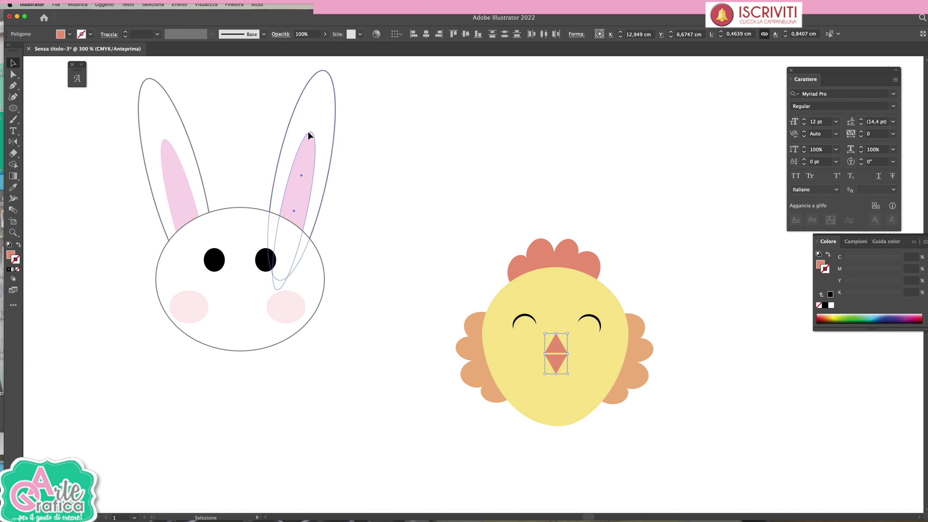
pyautogui.click(192, 307)
pyautogui.keyDown('shift'); pyautogui.click(288, 307); pyautogui.keyUp('shift')
pyautogui.moveTo(288, 307)
pyautogui.mouseDown()
pyautogui.moveTo(531, 312)
pyautogui.moveTo(602, 363)
pyautogui.mouseUp()
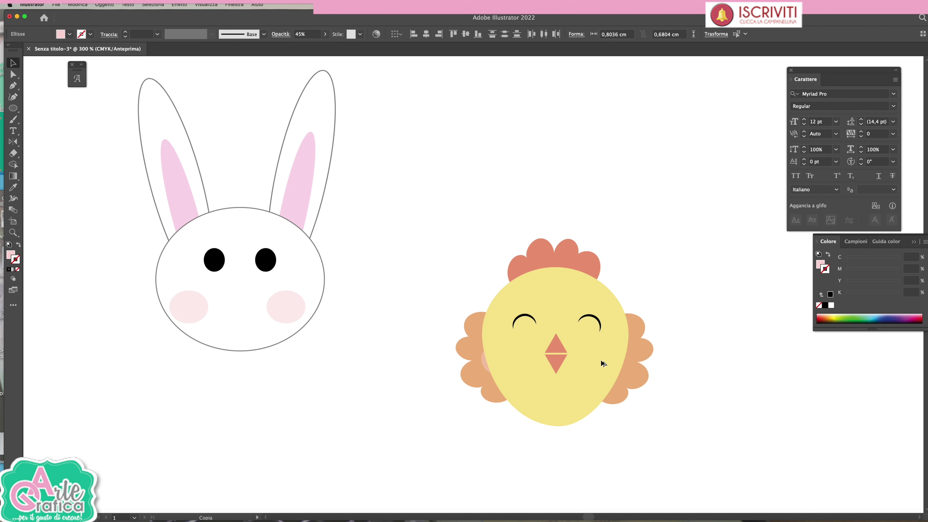
pyautogui.rightClick(611, 360)
pyautogui.moveTo(624, 480)
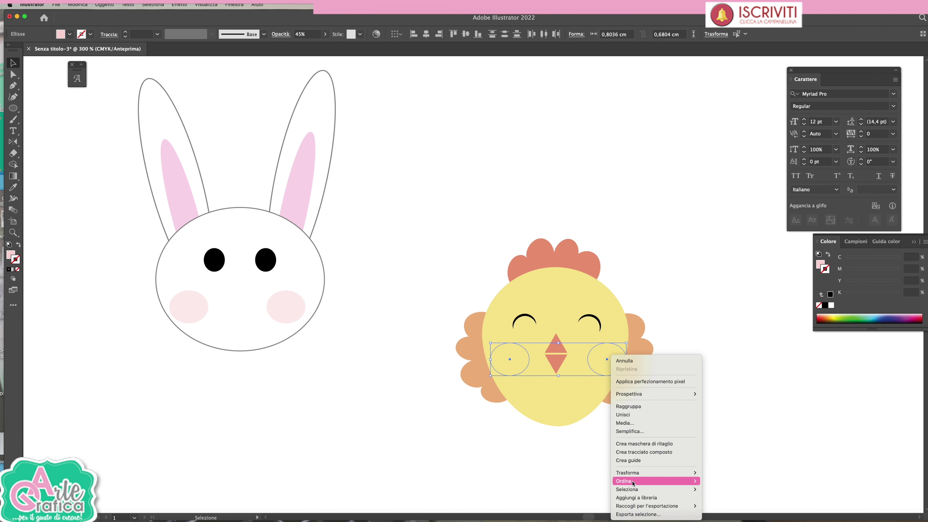
pyautogui.click(723, 478)
pyautogui.moveTo(626, 359); pyautogui.dragTo(608, 359)
pyautogui.click(674, 358)
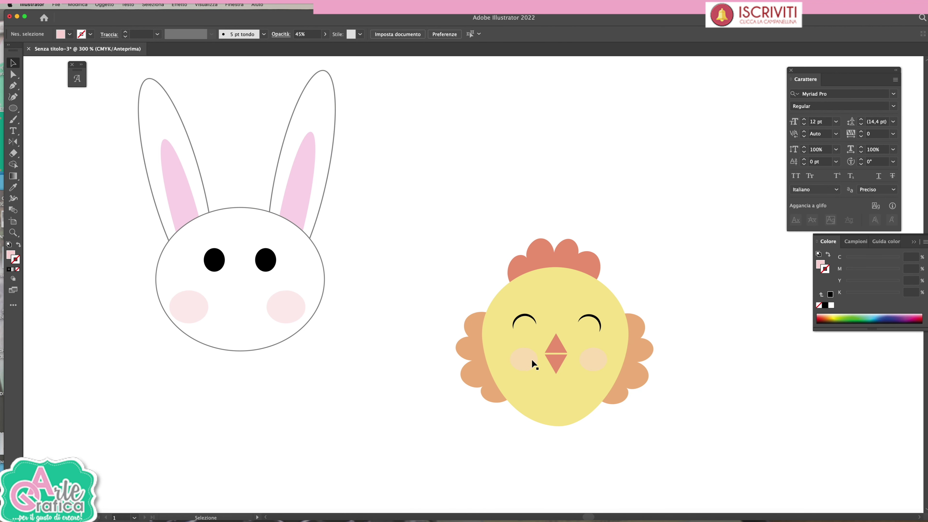
pyautogui.click(515, 355)
pyautogui.press('super+1')
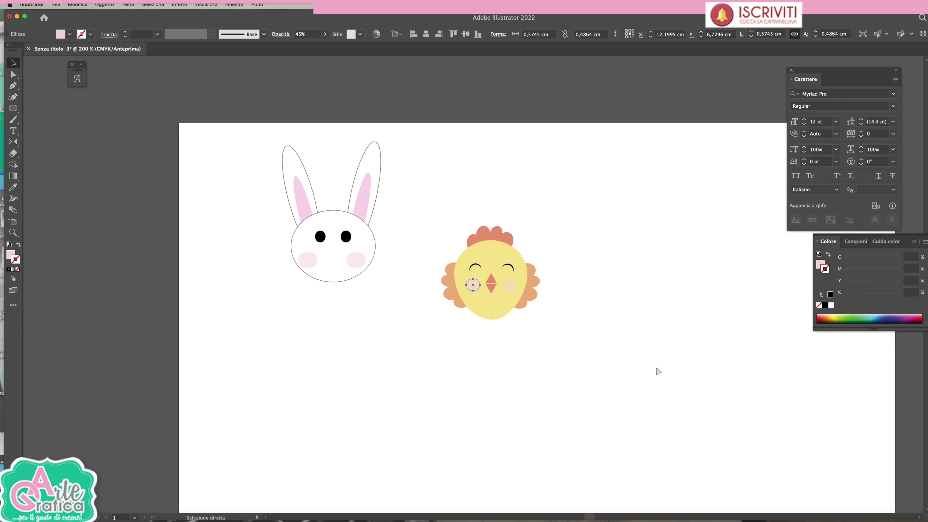
# - Draw a tall oval egg beside the chick with the bunny's white fill and grey outline
pyautogui.click(21, 112)
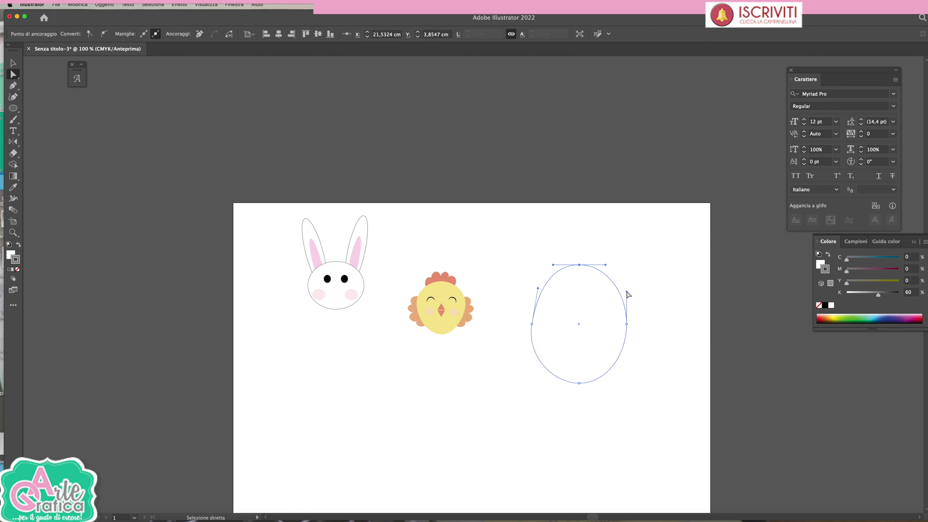
pyautogui.moveTo(626, 292); pyautogui.dragTo(620, 285)
pyautogui.click(571, 254)
pyautogui.moveTo(574, 271); pyautogui.dragTo(645, 375)
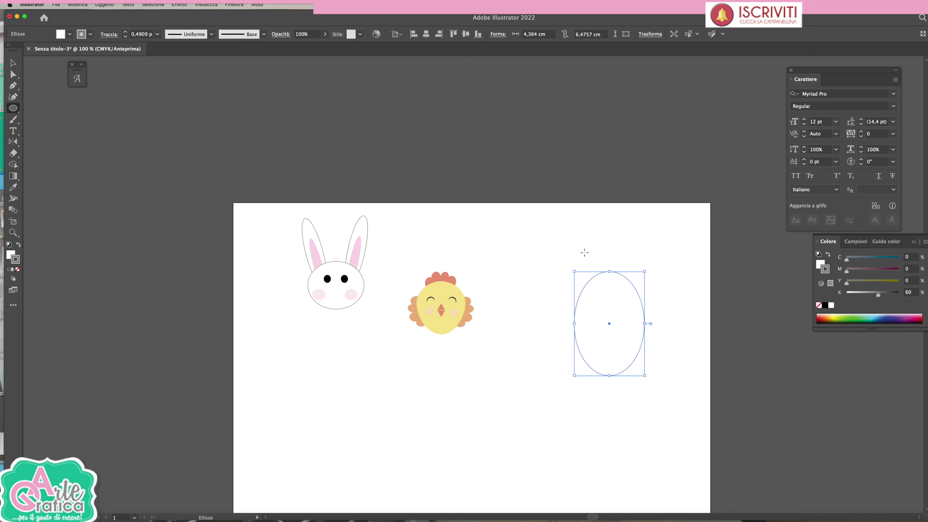
pyautogui.click(13, 187)
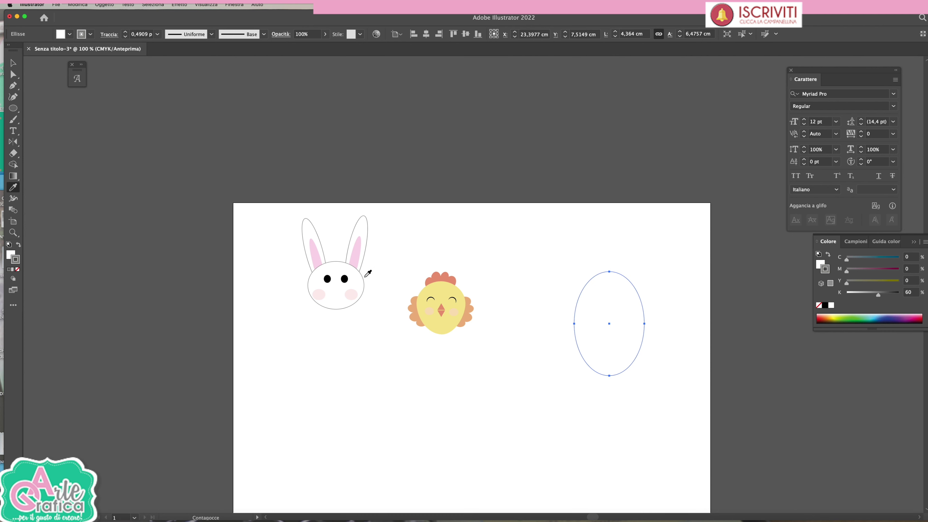
pyautogui.click(13, 63)
# - Copy a pink cheek into the egg as a dot and bring it to front
pyautogui.click(436, 188)
pyautogui.moveTo(621, 353); pyautogui.dragTo(616, 334)
pyautogui.moveTo(321, 300)
pyautogui.mouseDown()
pyautogui.moveTo(473, 253)
pyautogui.moveTo(586, 288)
pyautogui.mouseUp()
pyautogui.rightClick(586, 288)
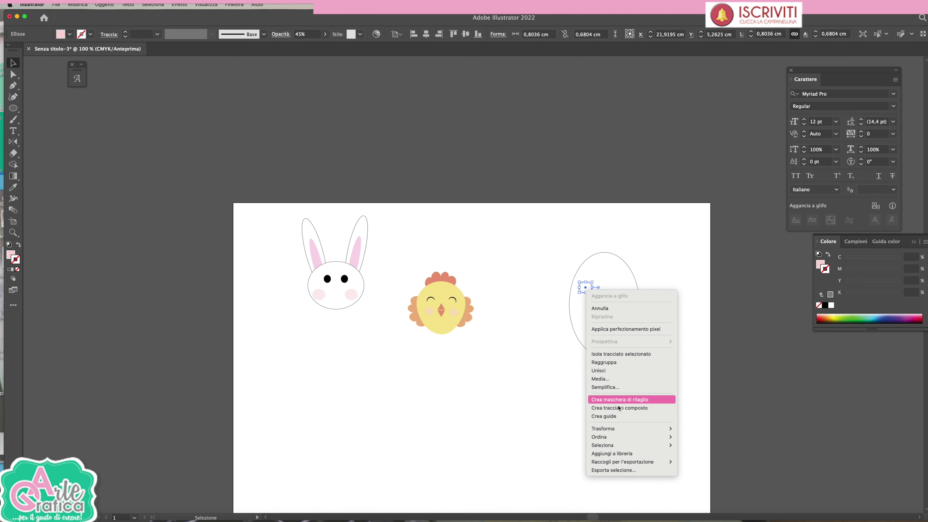
pyautogui.click(706, 435)
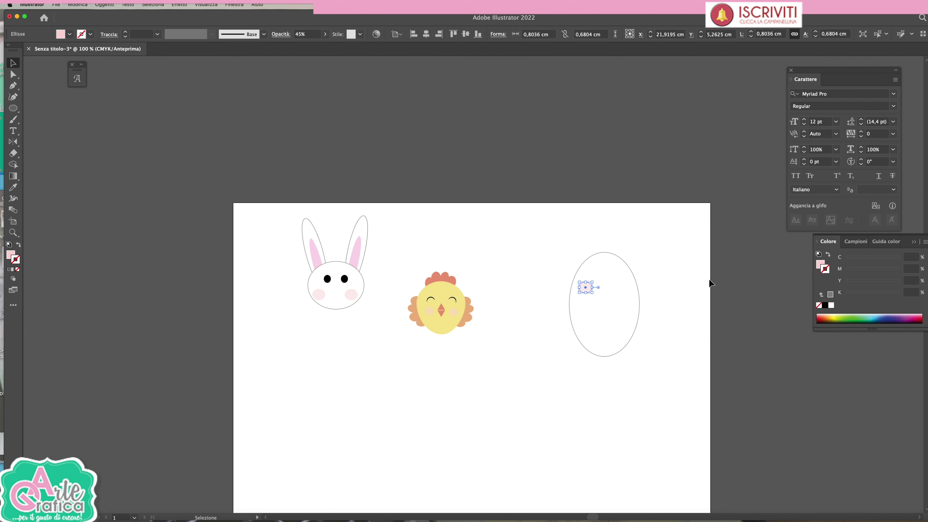
# - Rotate the pink dot and add a stronger pink dot (magenta 40) higher on the egg
pyautogui.moveTo(594, 294)
pyautogui.mouseDown()
pyautogui.moveTo(597, 284)
pyautogui.moveTo(625, 316)
pyautogui.moveTo(588, 311)
pyautogui.moveTo(584, 321)
pyautogui.moveTo(628, 310)
pyautogui.mouseUp()
pyautogui.click(713, 261)
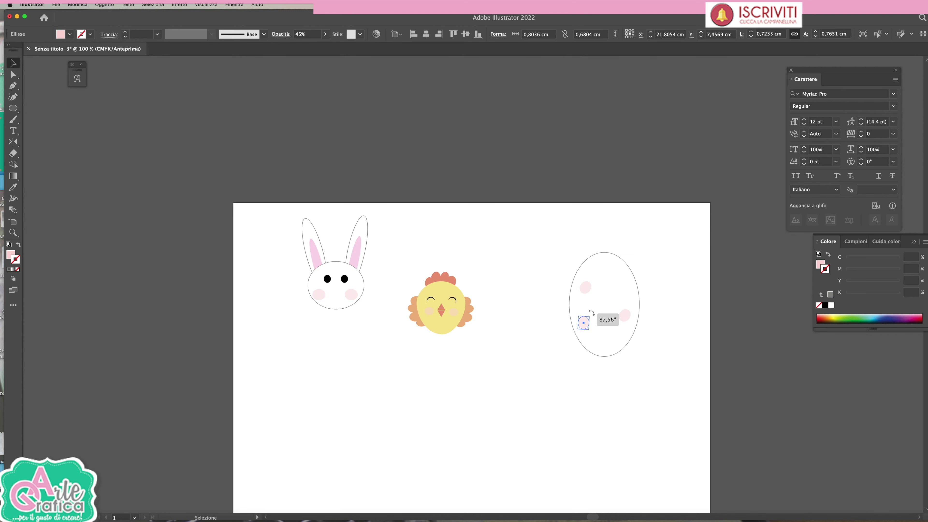
pyautogui.click(823, 263)
pyautogui.moveTo(863, 271); pyautogui.dragTo(868, 270)
pyautogui.click(576, 348)
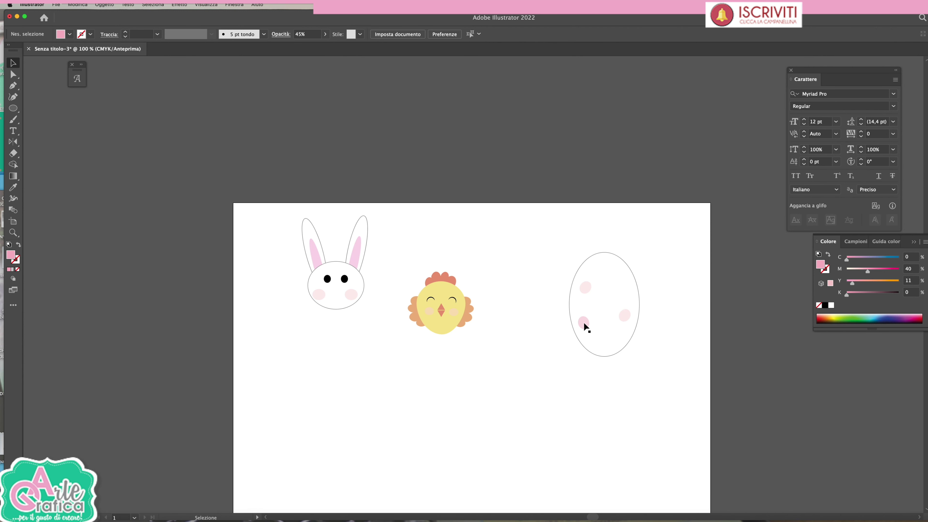
pyautogui.click(617, 338)
pyautogui.moveTo(627, 315); pyautogui.dragTo(617, 276)
# - Duplicate a dot, turn it green by adding cyan, and copy it to the egg's centre
pyautogui.moveTo(858, 271)
pyautogui.mouseDown()
pyautogui.moveTo(867, 271)
pyautogui.moveTo(862, 259)
pyautogui.moveTo(863, 283)
pyautogui.moveTo(873, 258)
pyautogui.moveTo(876, 282)
pyautogui.mouseUp()
pyautogui.click(861, 244)
pyautogui.click(828, 241)
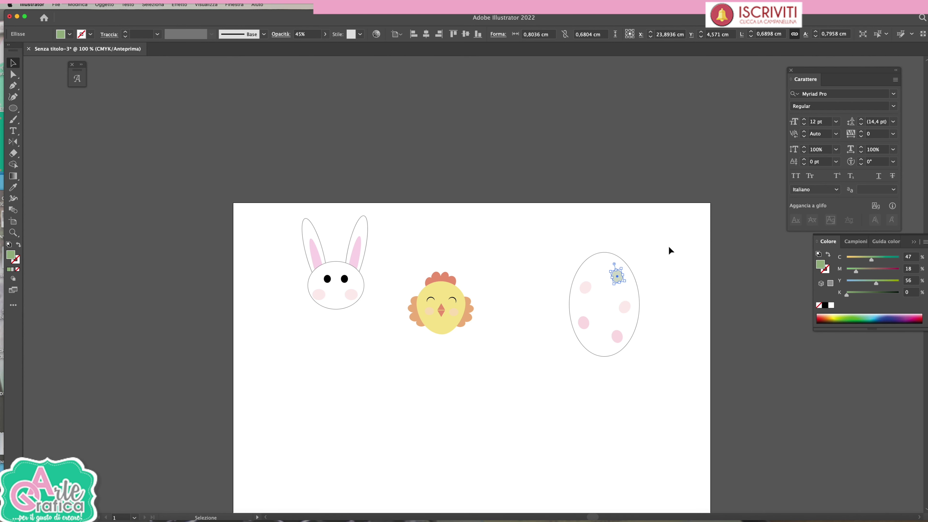
pyautogui.click(652, 281)
pyautogui.moveTo(619, 272)
pyautogui.mouseDown()
pyautogui.moveTo(603, 304)
pyautogui.moveTo(596, 264)
pyautogui.mouseUp()
pyautogui.click(657, 262)
# - Add one more pink dot, then move the bunny, chick and egg off the artboard
pyautogui.click(709, 230)
pyautogui.moveTo(656, 403); pyautogui.dragTo(287, 206)
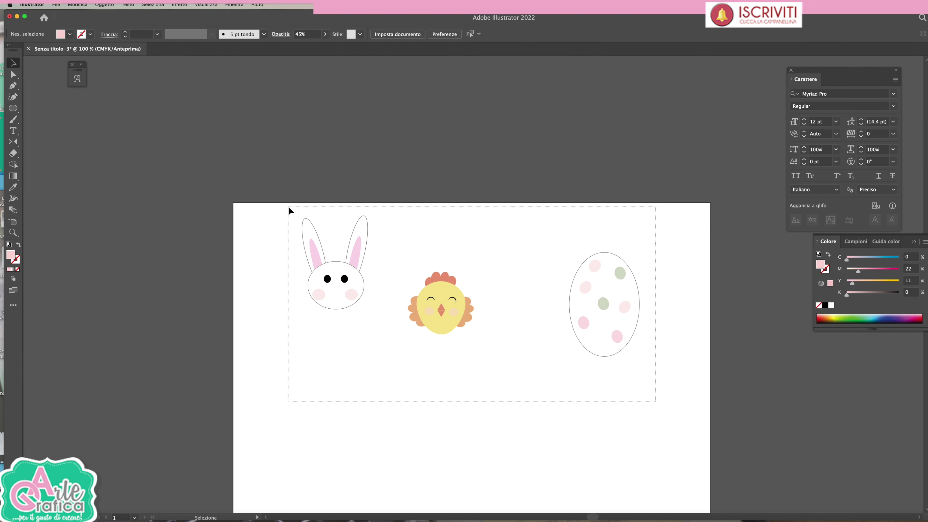
pyautogui.moveTo(321, 270); pyautogui.dragTo(632, 120)
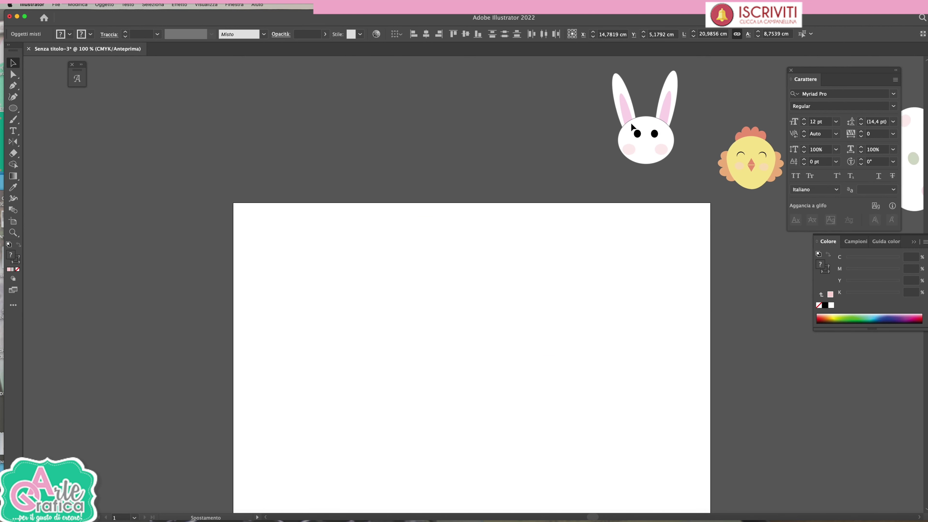
# - Push the drawings further off, then resize the artboard to an 18 × 18 cm square
pyautogui.moveTo(363, 207); pyautogui.dragTo(294, 144)
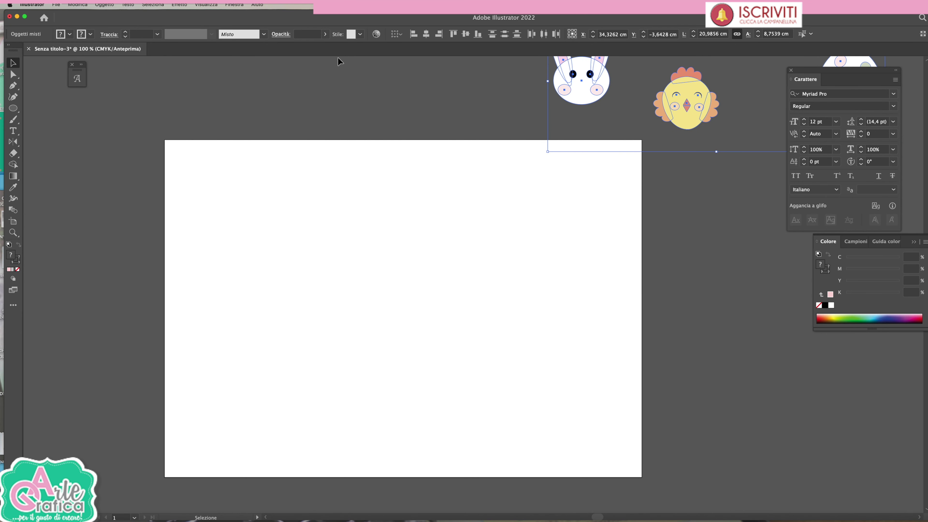
pyautogui.click(56, 5)
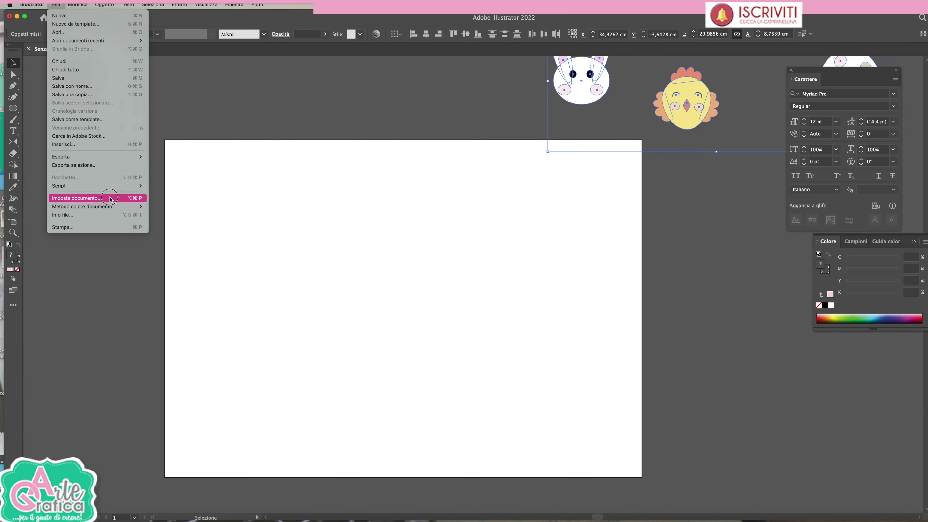
pyautogui.click(110, 198)
pyautogui.click(619, 204)
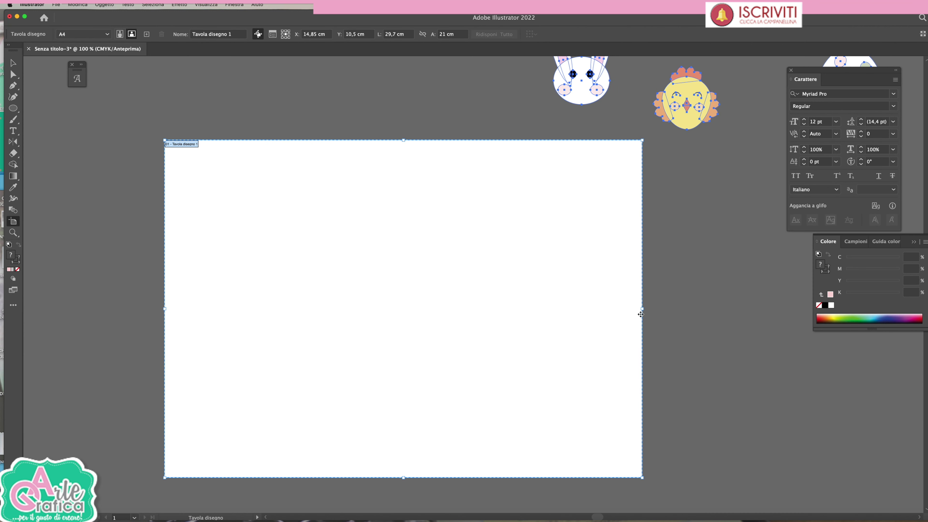
pyautogui.moveTo(643, 309); pyautogui.dragTo(462, 309)
pyautogui.click(403, 33)
pyautogui.write('18')
pyautogui.press('Tab')
pyautogui.write('1')
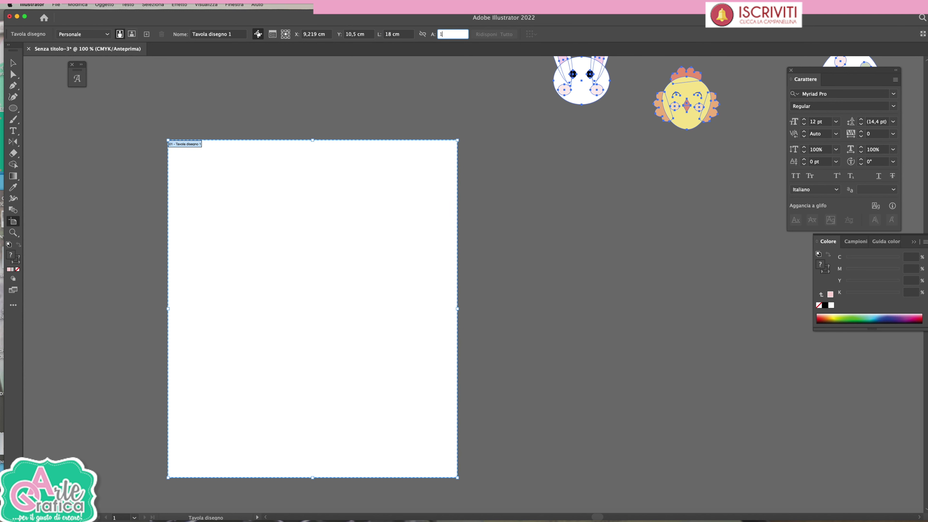
pyautogui.press('Return')
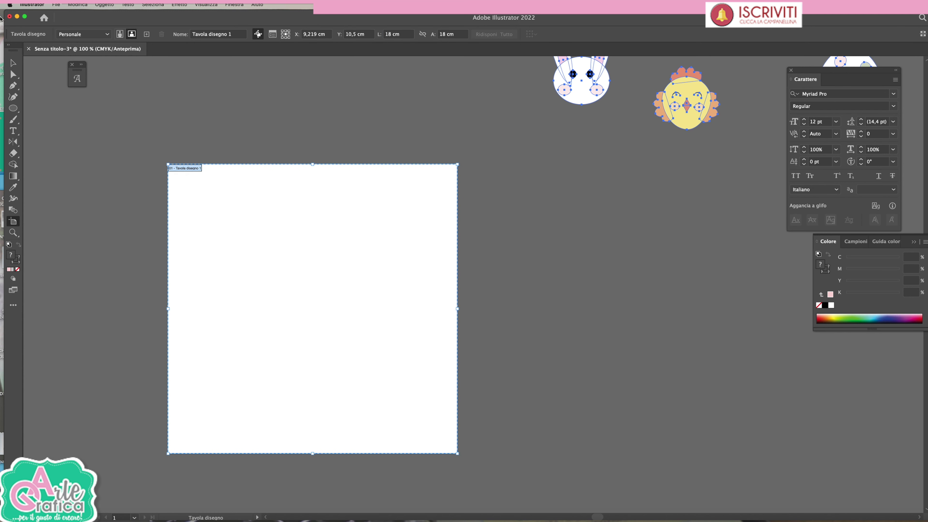
pyautogui.click(13, 62)
pyautogui.moveTo(13, 108); pyautogui.dragTo(35, 109)
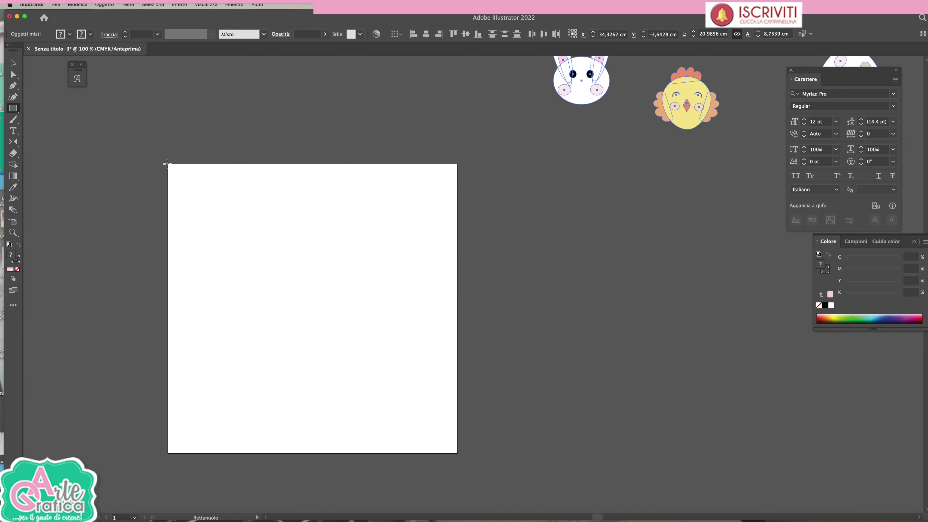
# - Draw a rectangle over the whole artboard and tint its fill pale sky blue (C 21%)
pyautogui.moveTo(167, 163); pyautogui.dragTo(458, 453)
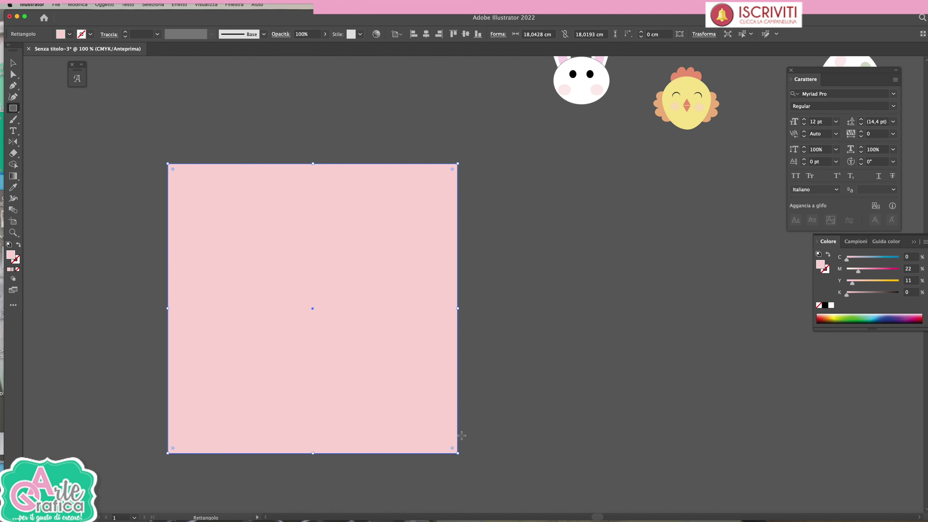
pyautogui.hscroll(2, 884, 346)
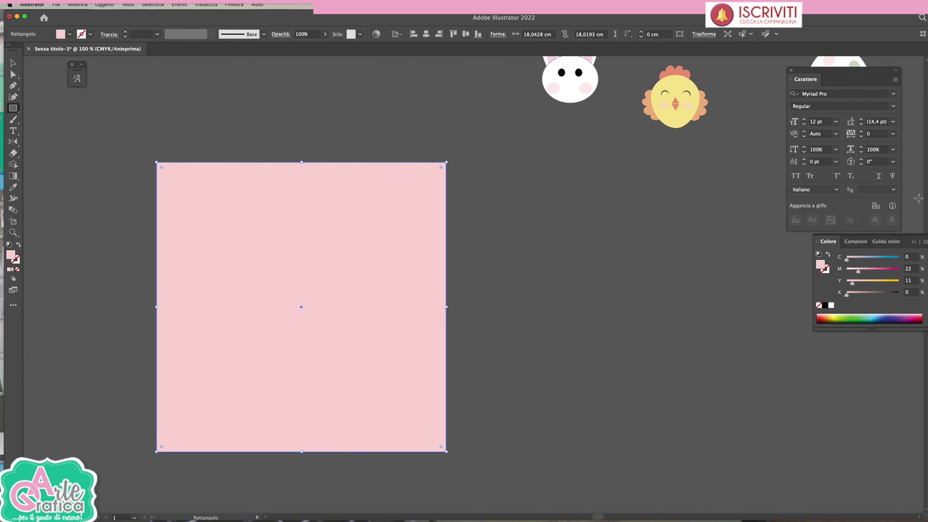
pyautogui.moveTo(847, 258)
pyautogui.mouseDown()
pyautogui.moveTo(864, 258)
pyautogui.moveTo(845, 283)
pyautogui.moveTo(847, 270)
pyautogui.mouseUp()
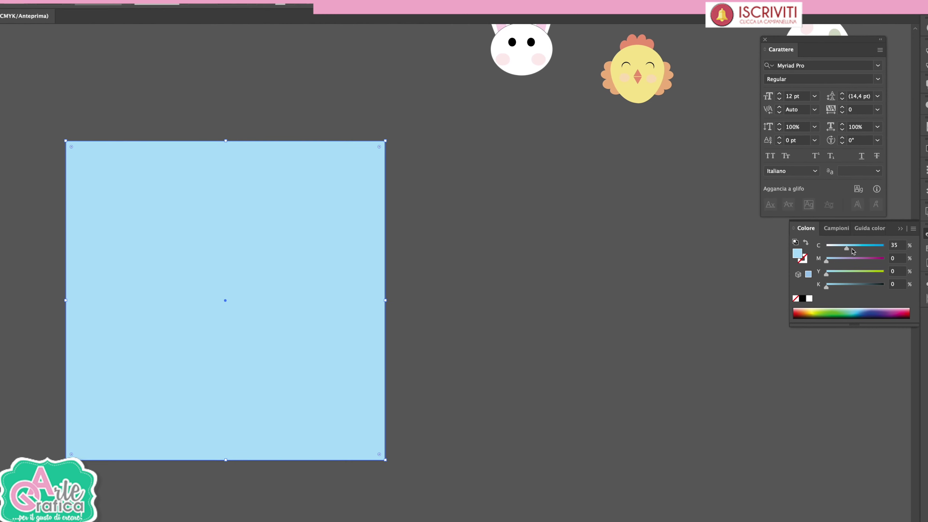
pyautogui.moveTo(853, 252); pyautogui.dragTo(858, 261)
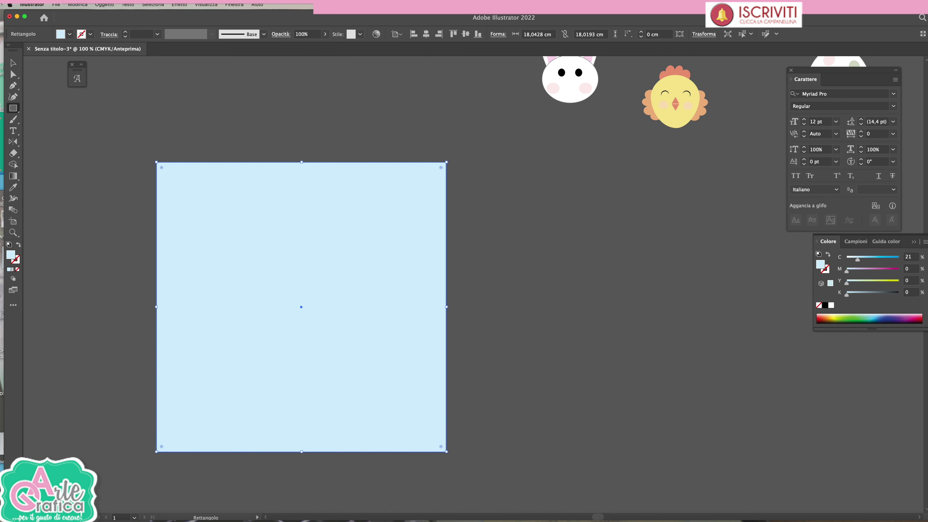
pyautogui.hotkey('ctrl', '-')
# - Draw a large circle inside the square and give it a deeper blue fill (Cyan 39%)
pyautogui.moveTo(13, 109); pyautogui.dragTo(47, 124)
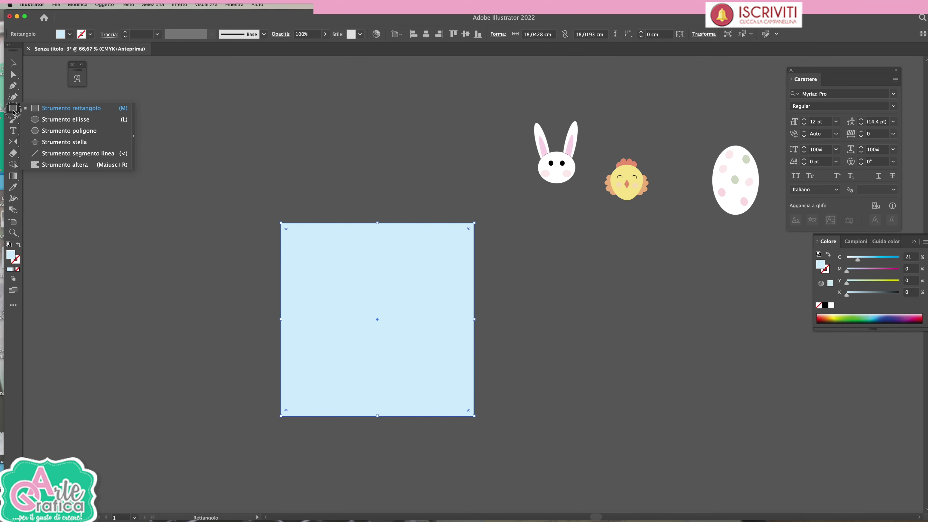
pyautogui.click(48, 124)
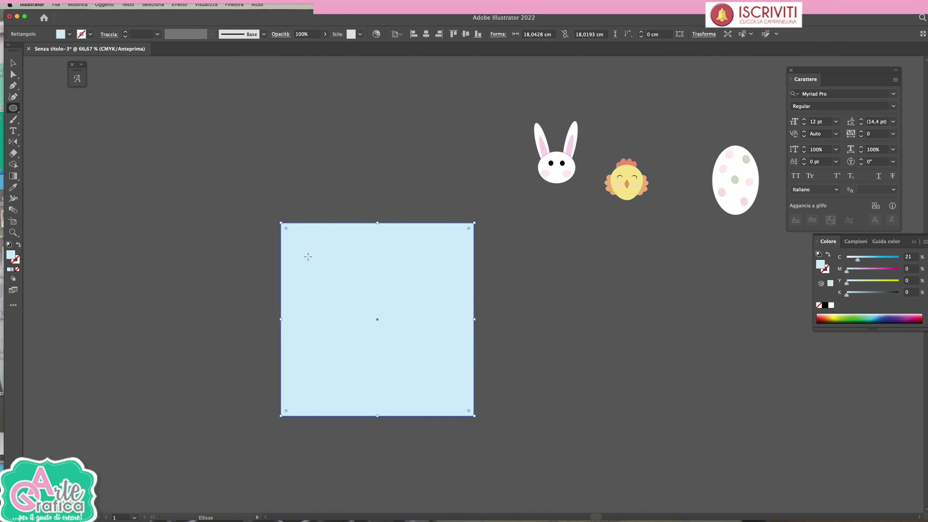
pyautogui.moveTo(303, 243); pyautogui.dragTo(459, 398)
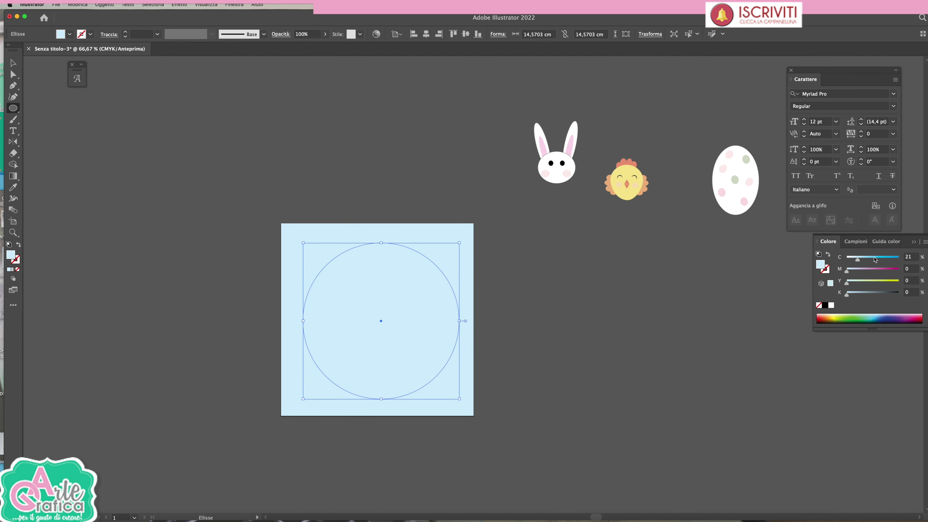
pyautogui.moveTo(860, 262); pyautogui.dragTo(866, 262)
# - Align the circle and square on their horizontal and vertical centres
pyautogui.click(13, 63)
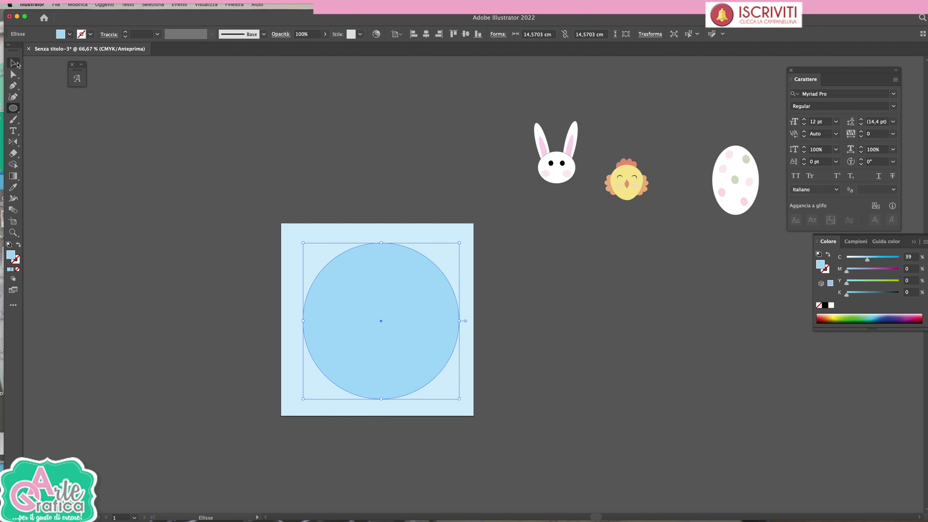
pyautogui.moveTo(275, 210); pyautogui.dragTo(392, 266)
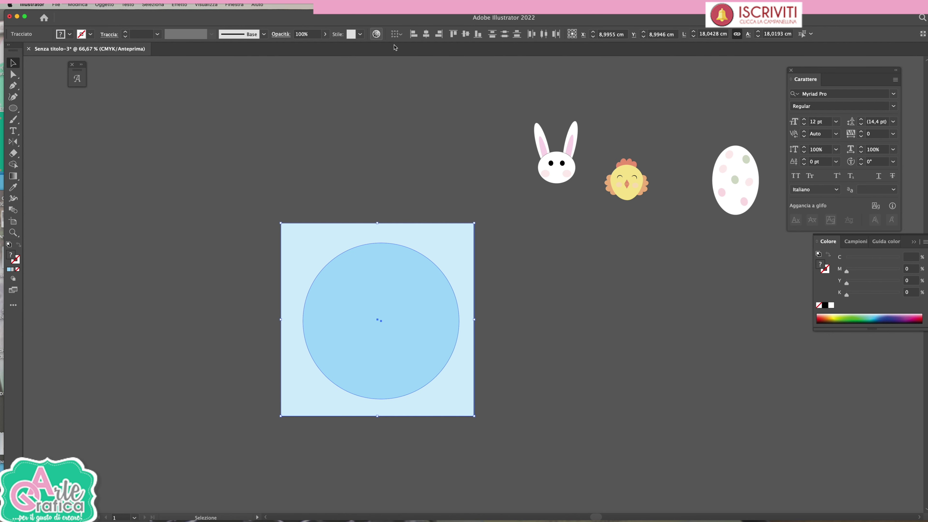
pyautogui.click(426, 34)
pyautogui.click(466, 34)
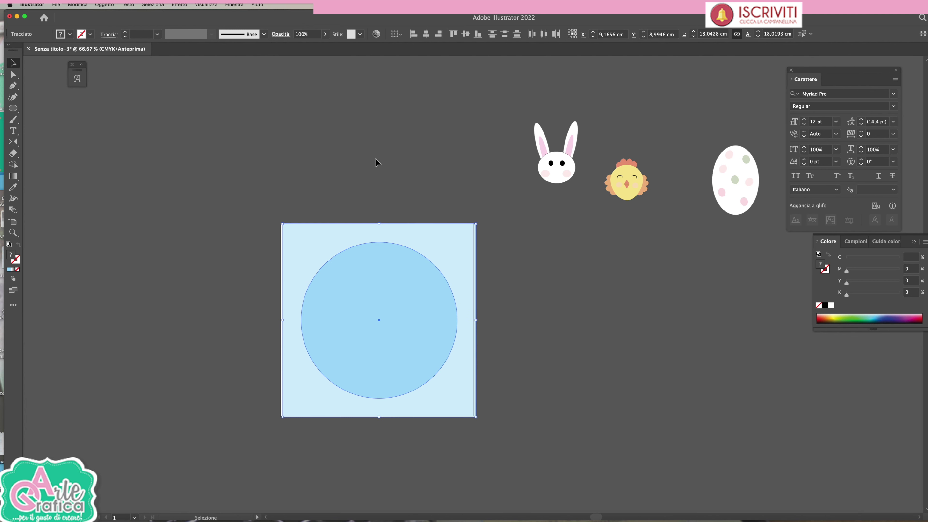
pyautogui.moveTo(335, 234); pyautogui.dragTo(333, 234)
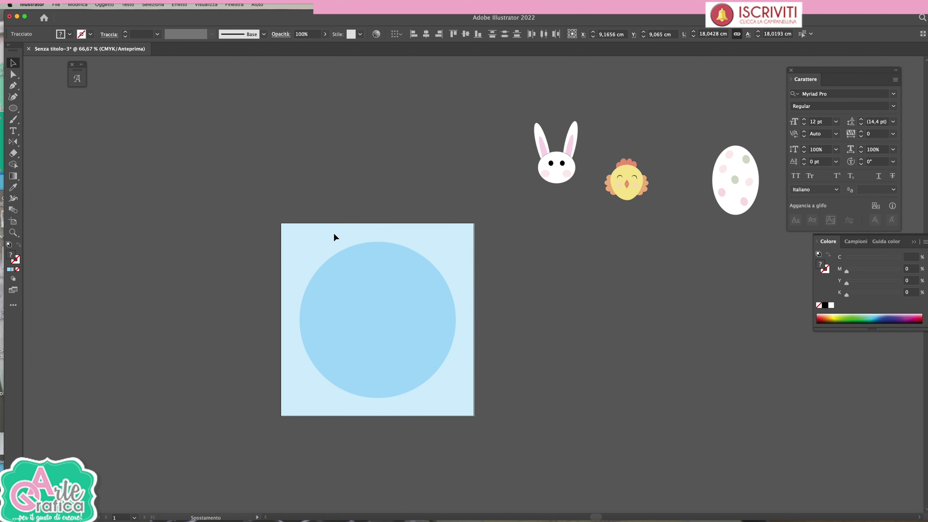
pyautogui.click(344, 160)
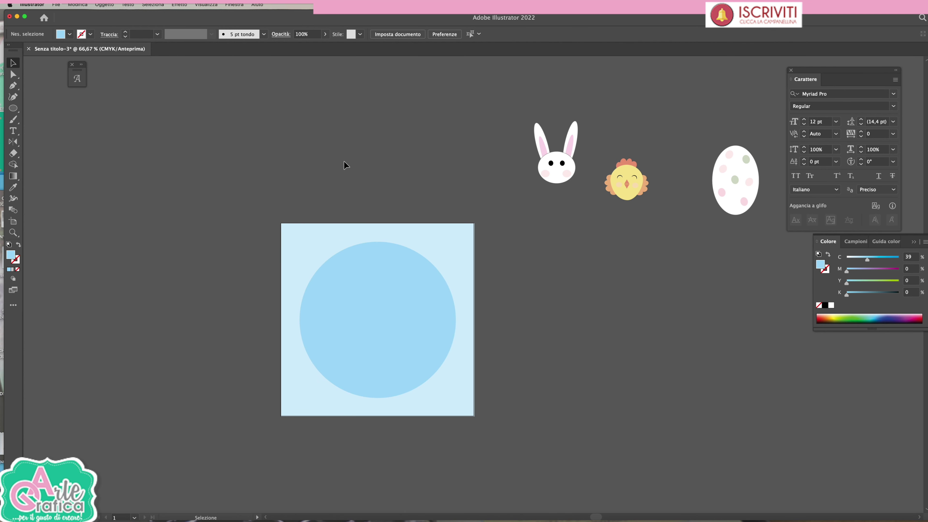
pyautogui.moveTo(13, 108); pyautogui.dragTo(47, 145)
pyautogui.press('super+plus')
# - Draw a small white circle in the upper left and add overlapping copies to form a cloud
pyautogui.moveTo(247, 271); pyautogui.dragTo(281, 303)
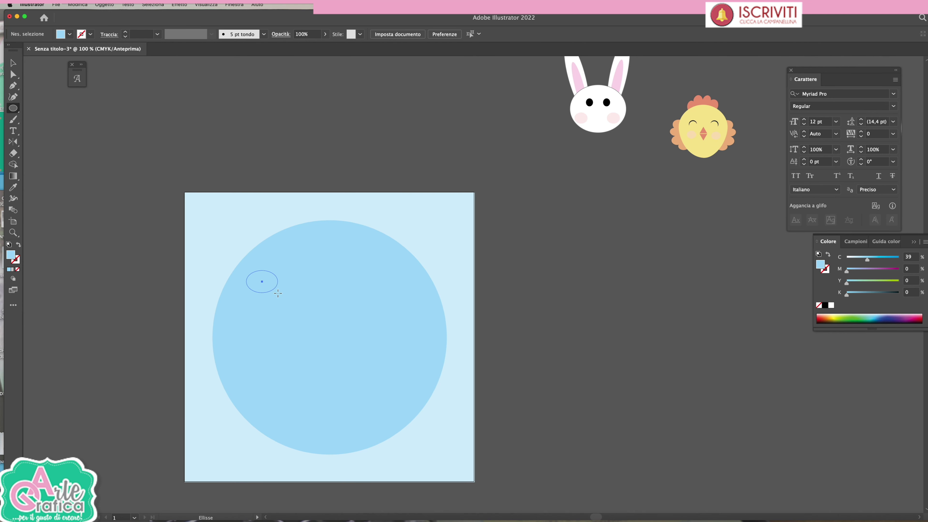
pyautogui.click(832, 305)
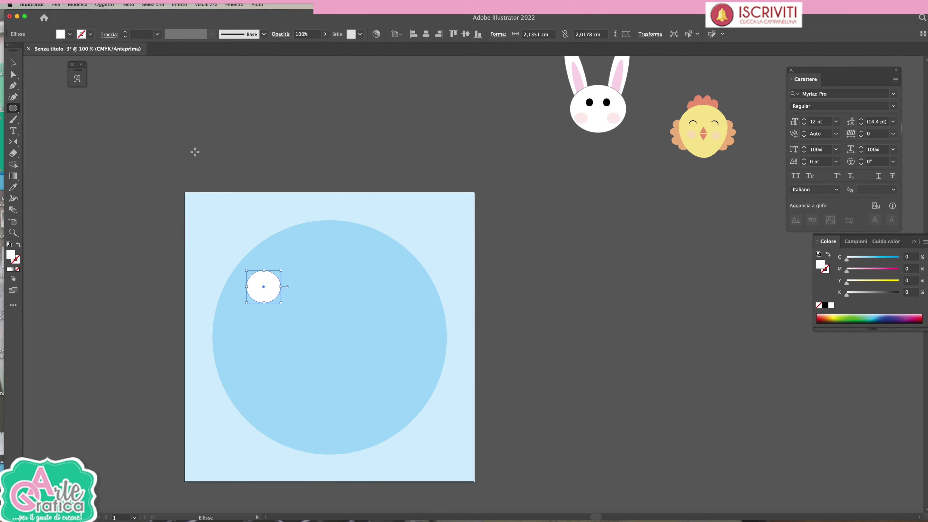
pyautogui.press('v')
pyautogui.click(276, 154)
pyautogui.moveTo(270, 278)
pyautogui.mouseDown()
pyautogui.moveTo(294, 269)
pyautogui.moveTo(284, 278)
pyautogui.moveTo(302, 280)
pyautogui.moveTo(257, 288)
pyautogui.moveTo(281, 292)
pyautogui.mouseUp()
pyautogui.click(330, 160)
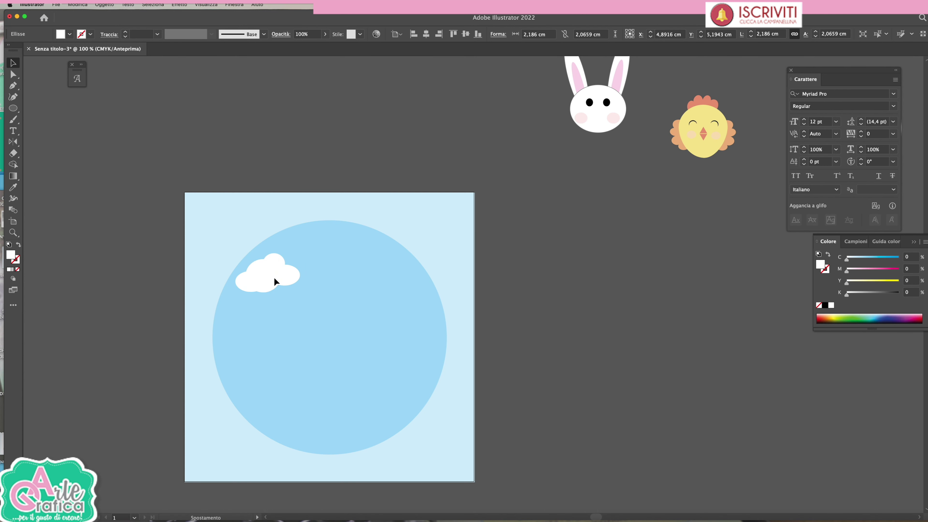
pyautogui.keyDown('shift'); pyautogui.click(239, 277); pyautogui.keyUp('shift')
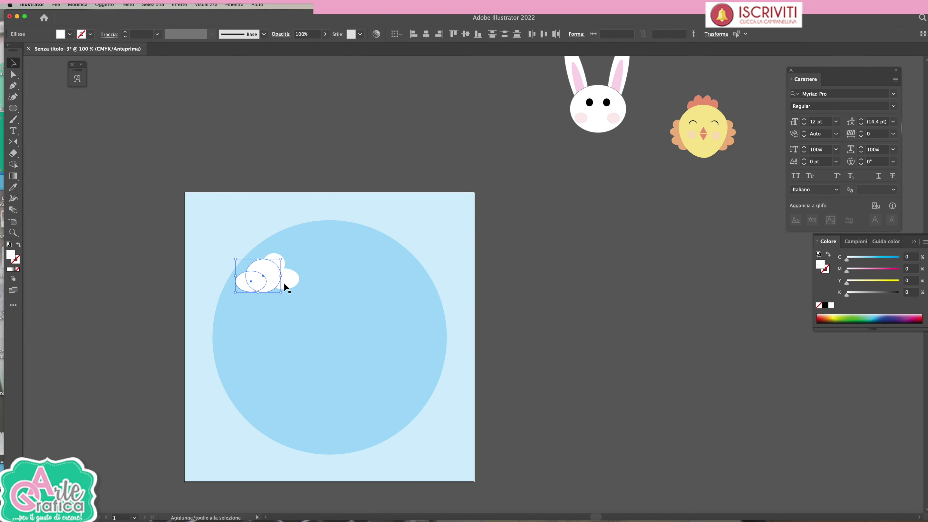
pyautogui.click(230, 4)
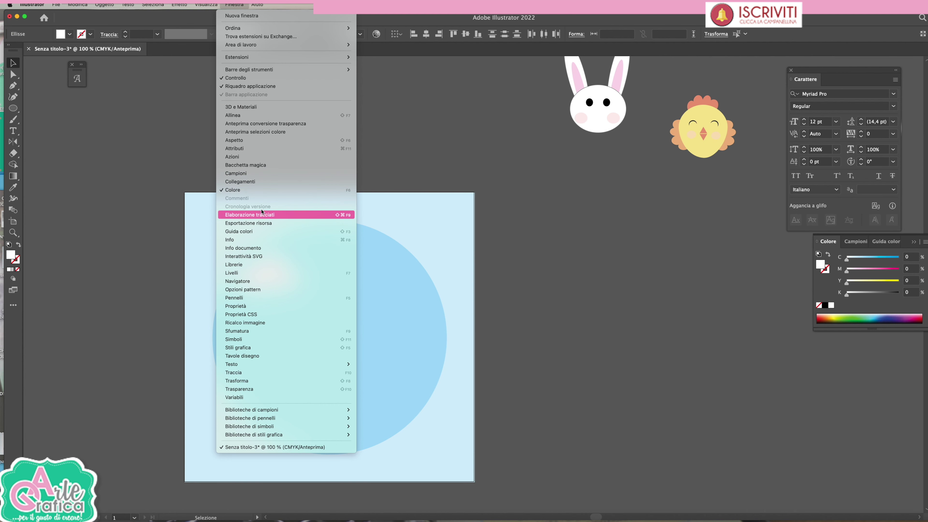
# - Merge the overlapping white ellipses into one cloud shape with Pathfinder Unite
pyautogui.click(252, 215)
pyautogui.click(265, 171)
pyautogui.click(492, 171)
pyautogui.click(289, 278)
pyautogui.click(420, 155)
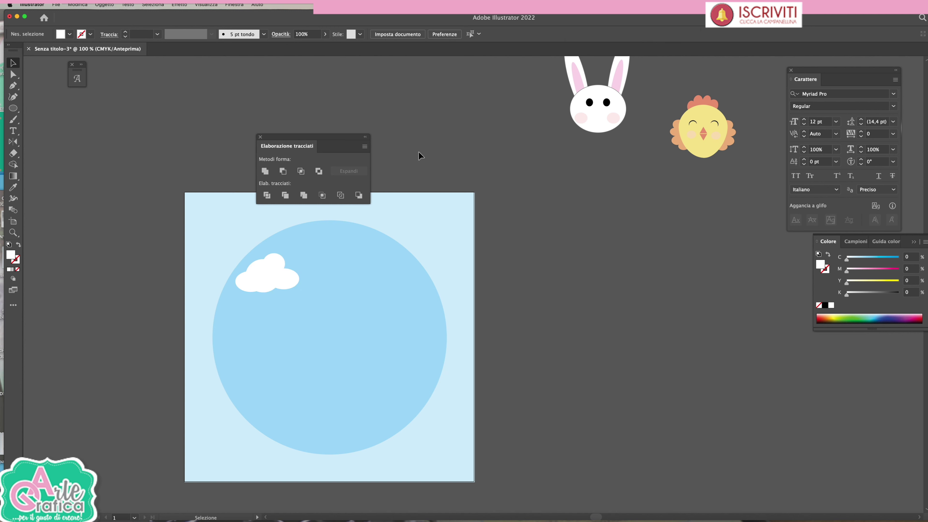
pyautogui.click(273, 263)
pyautogui.click(250, 263)
pyautogui.moveTo(291, 284); pyautogui.dragTo(271, 276)
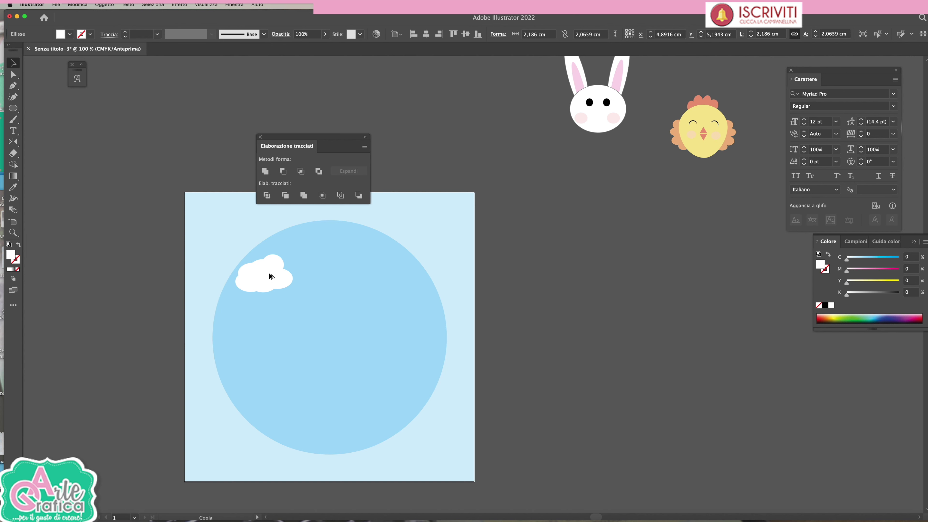
pyautogui.click(282, 262)
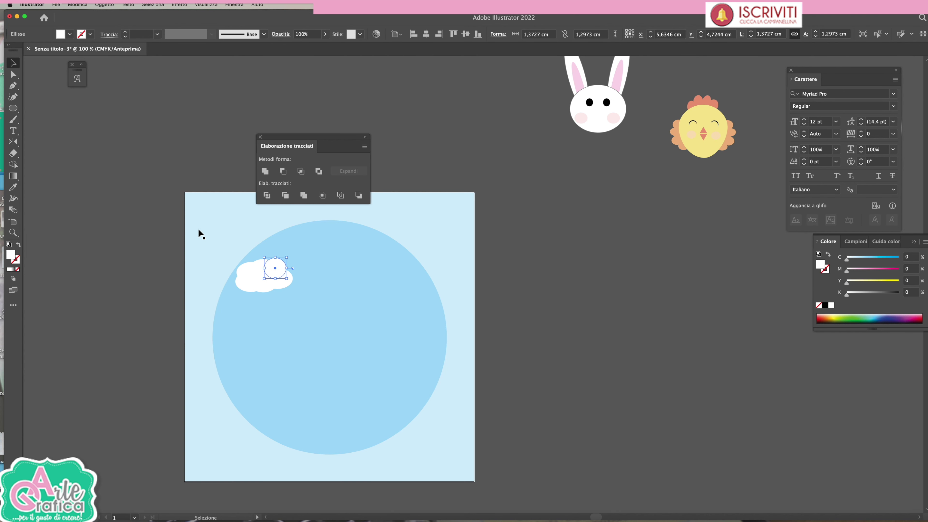
pyautogui.keyDown('shift'); pyautogui.click(244, 283); pyautogui.keyUp('shift')
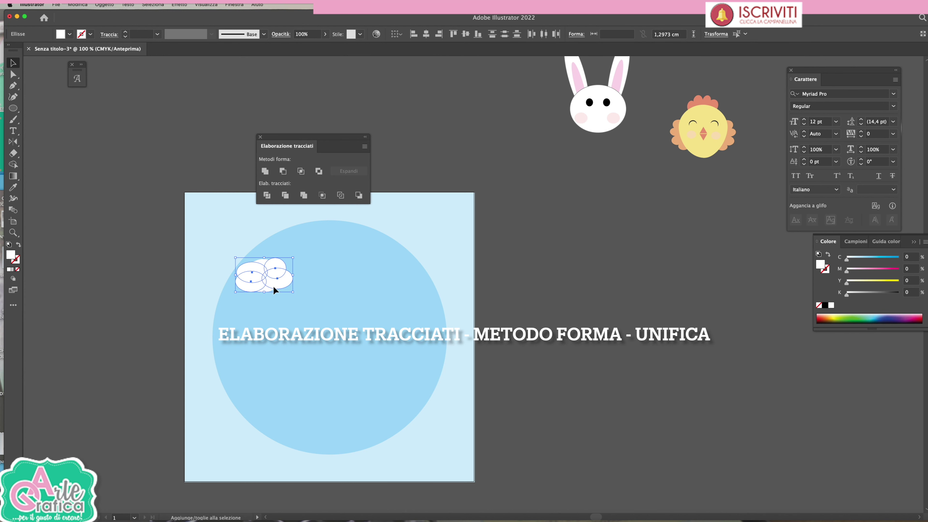
pyautogui.click(265, 171)
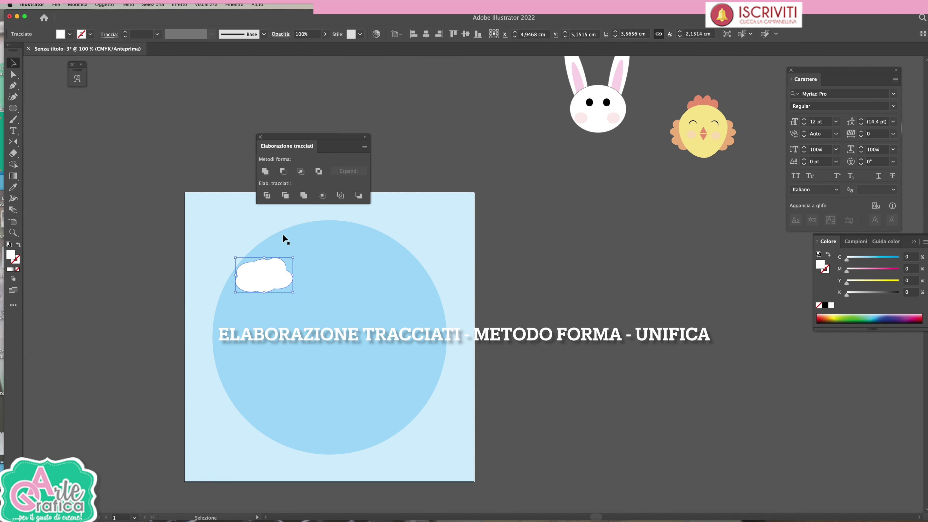
# - Place an enlarged copy of the cloud at the blue circle's upper right
pyautogui.moveTo(268, 285)
pyautogui.mouseDown()
pyautogui.moveTo(284, 270)
pyautogui.moveTo(386, 261)
pyautogui.moveTo(433, 299)
pyautogui.mouseUp()
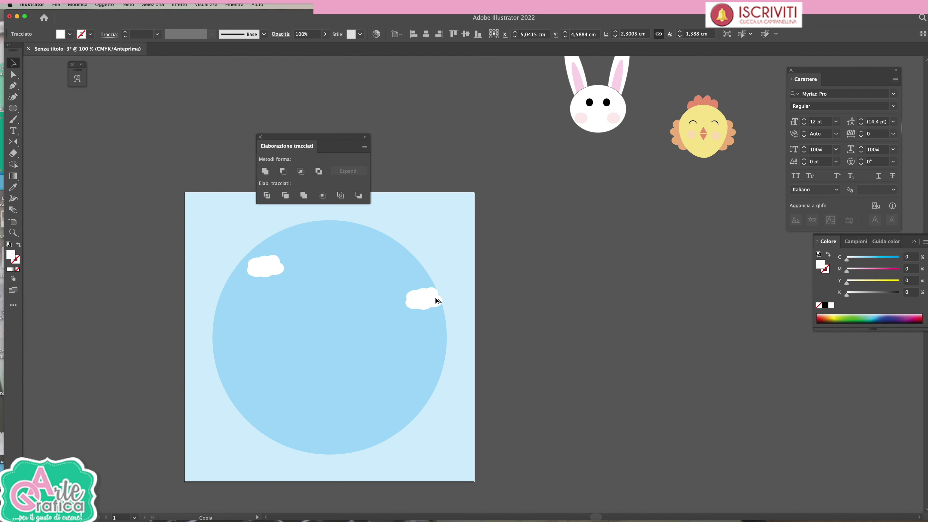
pyautogui.moveTo(439, 298); pyautogui.dragTo(445, 310)
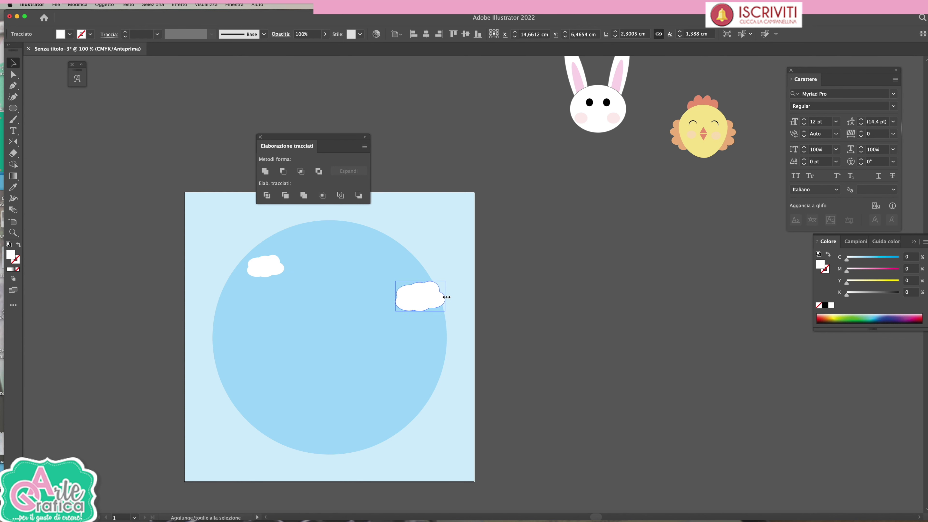
pyautogui.click(515, 292)
pyautogui.press('l')
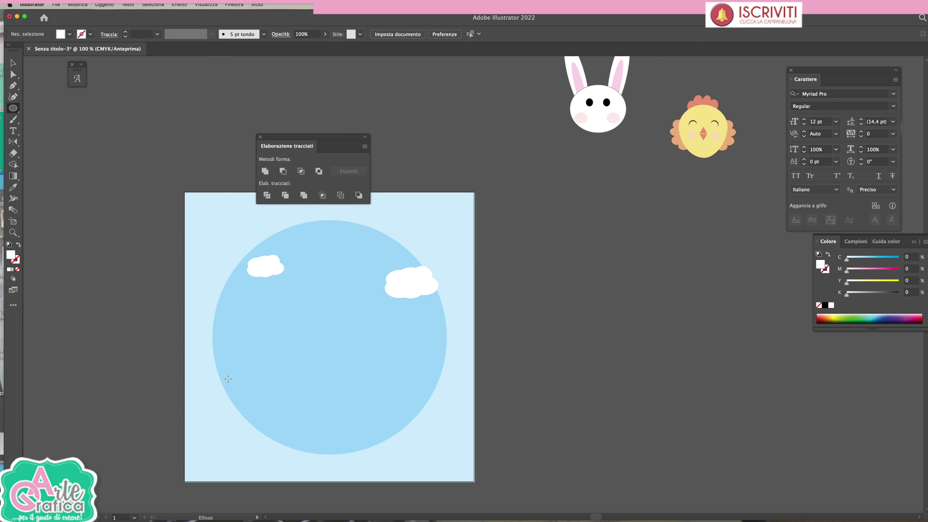
pyautogui.moveTo(205, 370); pyautogui.dragTo(267, 419)
# - Give the lower-left oval a lightened cheek pink at 100% opacity and nudge it up
pyautogui.press('i')
pyautogui.click(694, 133)
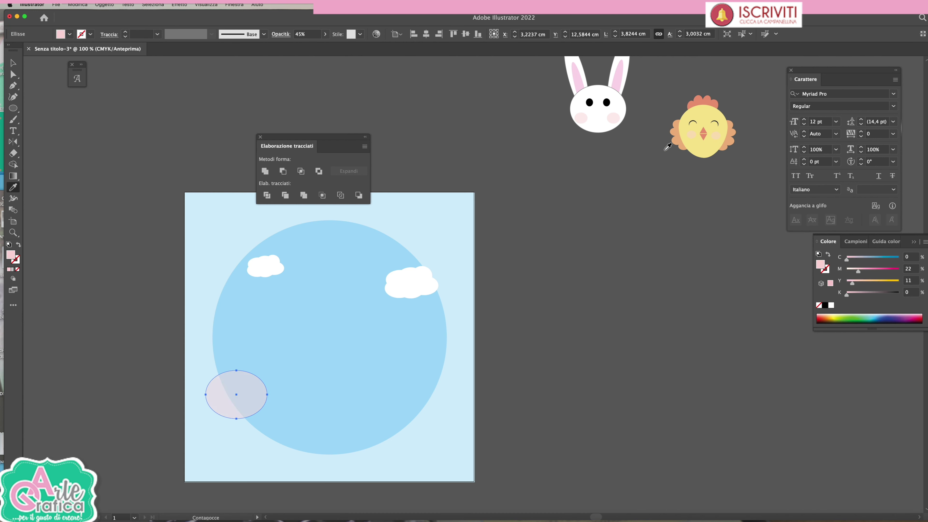
pyautogui.click(325, 34)
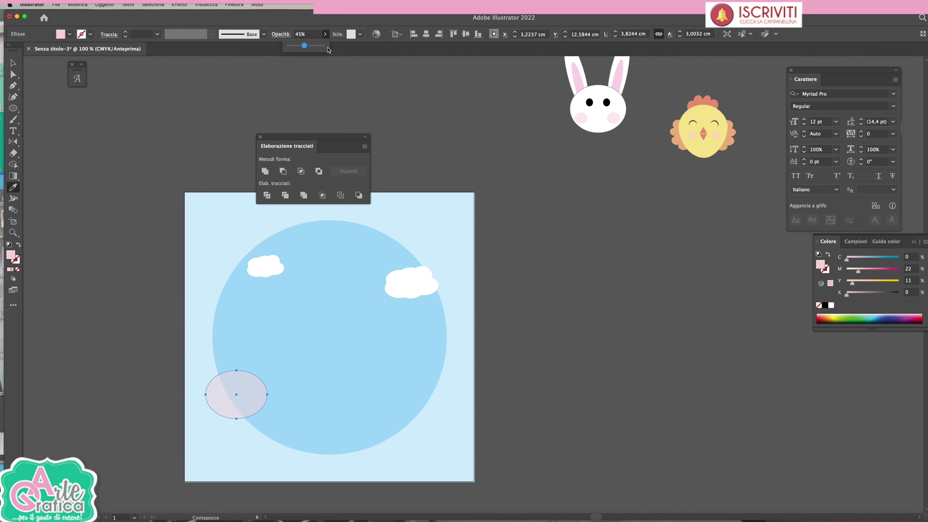
pyautogui.moveTo(305, 46); pyautogui.dragTo(323, 46)
pyautogui.moveTo(858, 271); pyautogui.dragTo(847, 276)
pyautogui.click(12, 62)
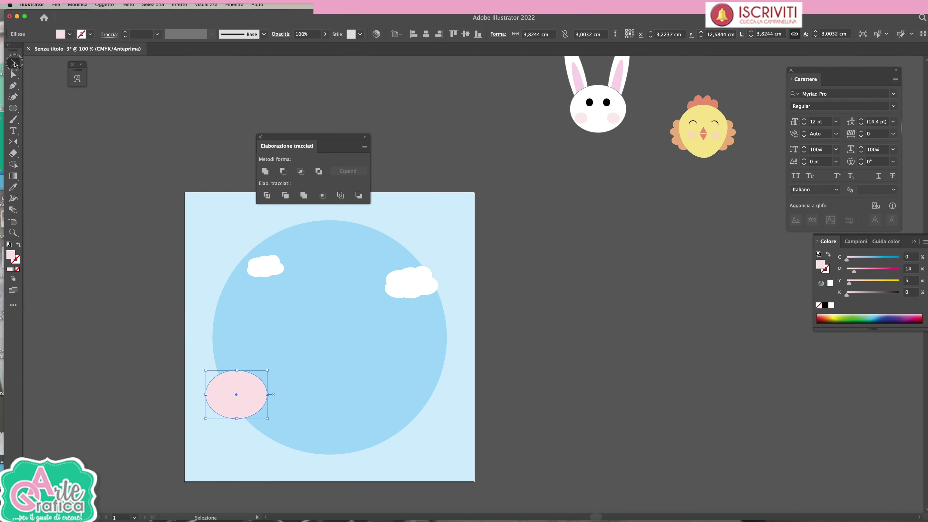
pyautogui.moveTo(241, 402)
pyautogui.mouseDown()
pyautogui.moveTo(234, 391)
pyautogui.moveTo(276, 390)
pyautogui.moveTo(258, 399)
pyautogui.moveTo(296, 402)
pyautogui.moveTo(284, 398)
pyautogui.moveTo(280, 411)
pyautogui.moveTo(327, 401)
pyautogui.moveTo(359, 422)
pyautogui.mouseUp()
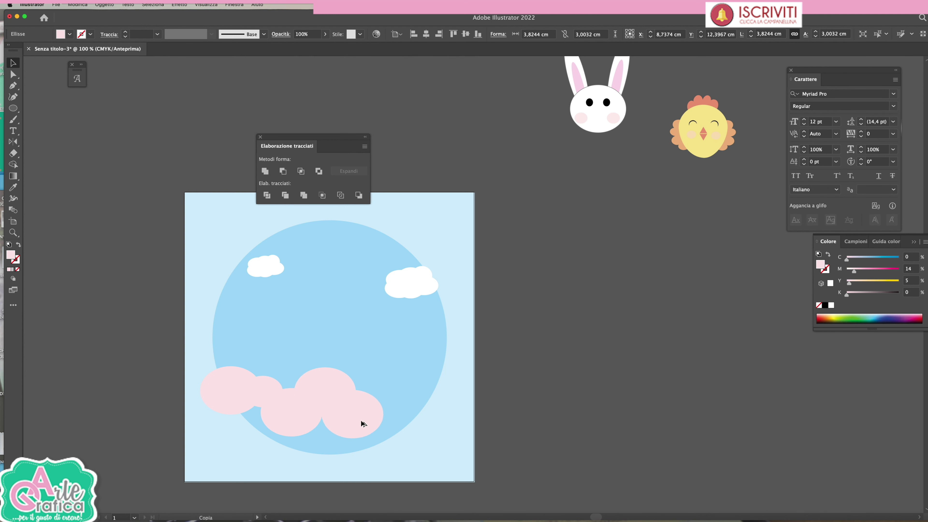
# - Add a row of pink ovals and a rectangle beneath, then unite them into one band
pyautogui.moveTo(354, 376)
pyautogui.mouseDown()
pyautogui.moveTo(393, 406)
pyautogui.moveTo(412, 385)
pyautogui.mouseUp()
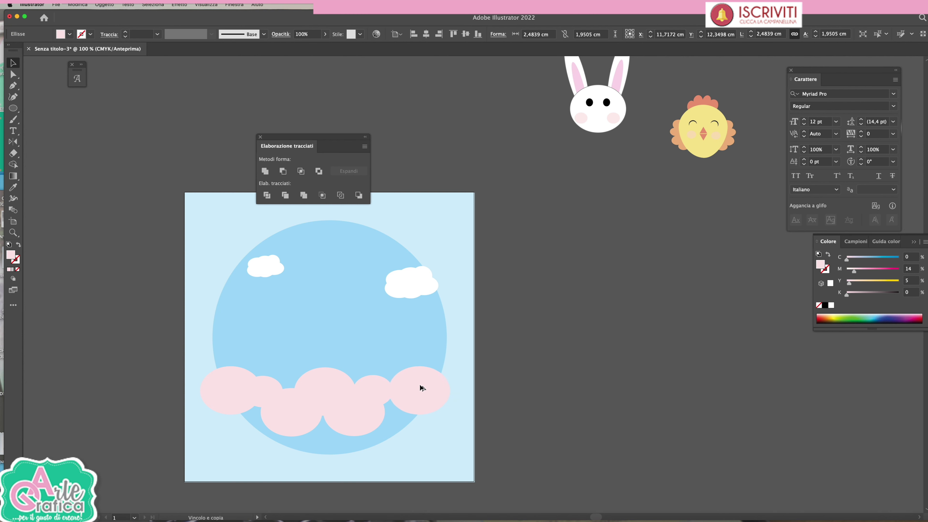
pyautogui.click(572, 373)
pyautogui.click(13, 86)
pyautogui.moveTo(13, 108); pyautogui.dragTo(44, 107)
pyautogui.moveTo(200, 386); pyautogui.dragTo(451, 448)
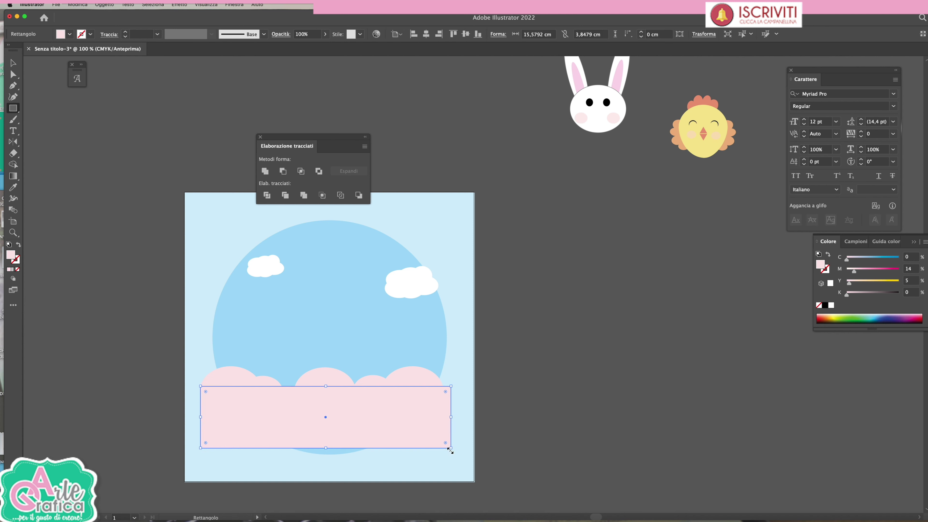
pyautogui.click(12, 63)
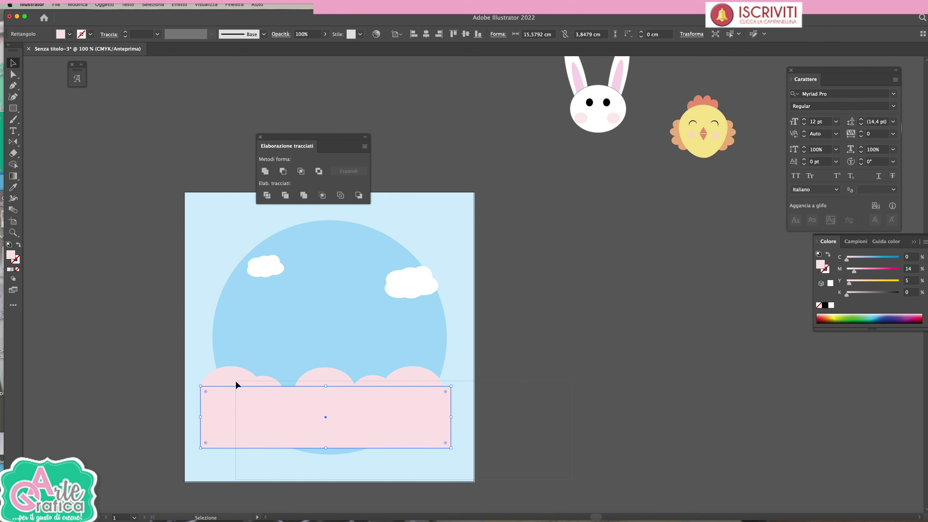
pyautogui.keyDown('shift'); pyautogui.click(236, 373); pyautogui.keyUp('shift')
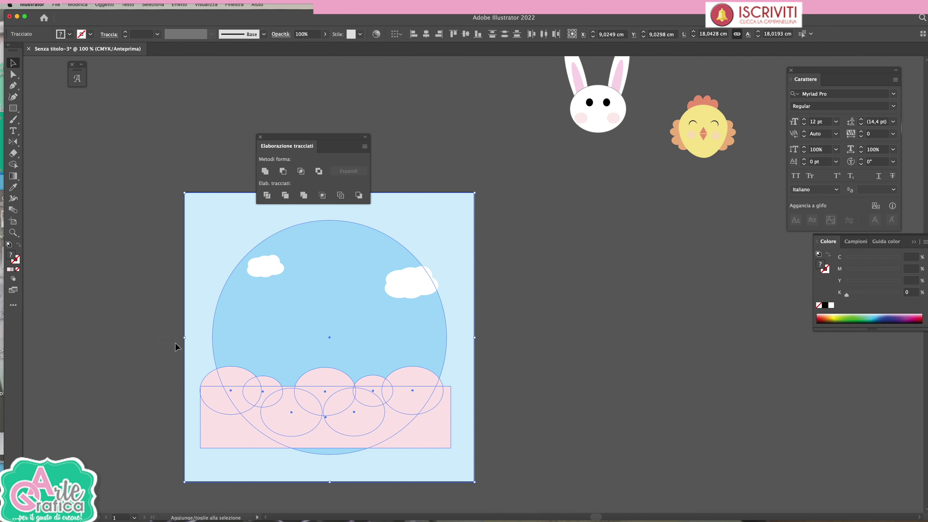
pyautogui.moveTo(426, 360); pyautogui.dragTo(446, 358)
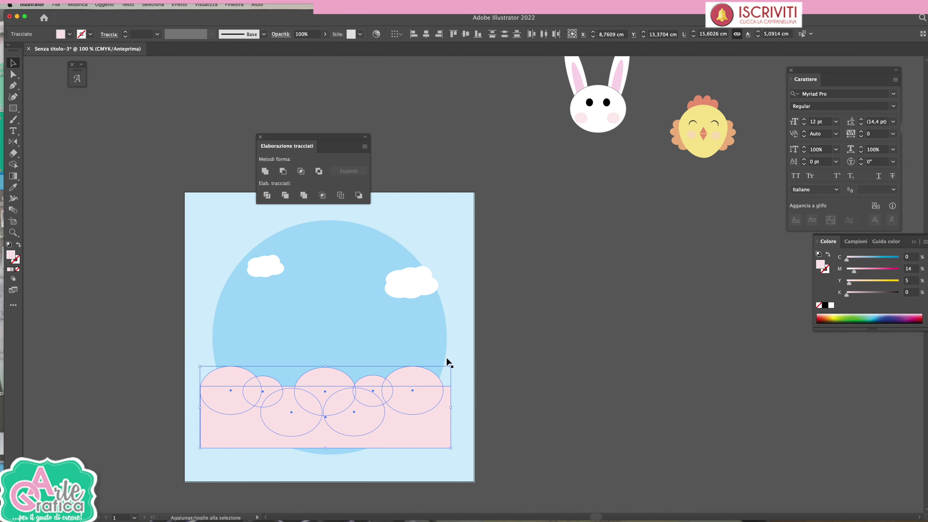
pyautogui.click(265, 171)
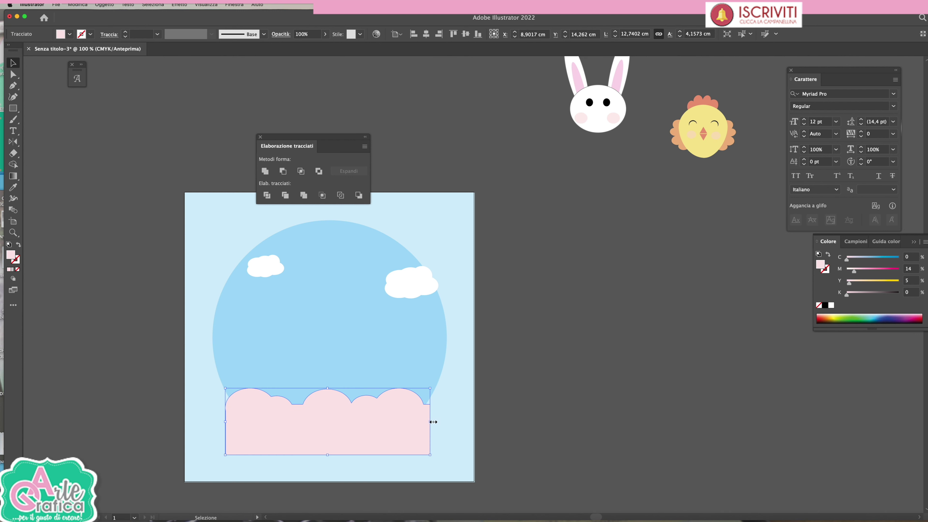
# - Duplicate the pink cloud as an off-white (Magenta 0) copy, scale it down, and unite the white pieces
pyautogui.moveTo(429, 422); pyautogui.dragTo(489, 410)
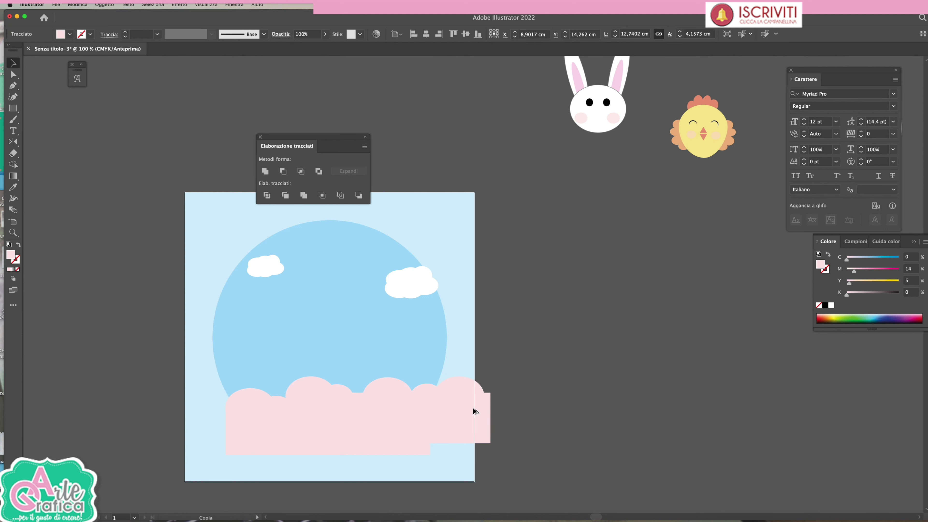
pyautogui.moveTo(855, 270); pyautogui.dragTo(828, 278)
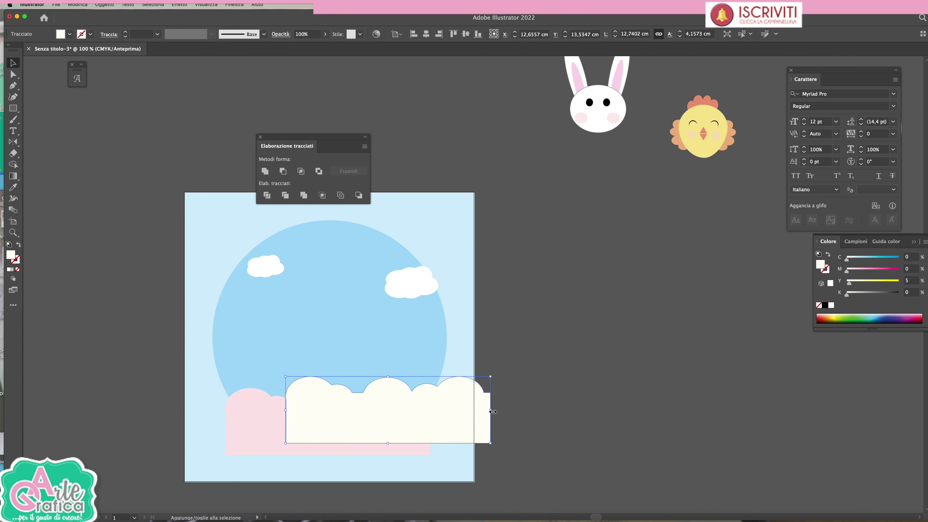
pyautogui.moveTo(494, 411); pyautogui.dragTo(299, 431)
pyautogui.keyDown('shift'); pyautogui.click(443, 435); pyautogui.keyUp('shift')
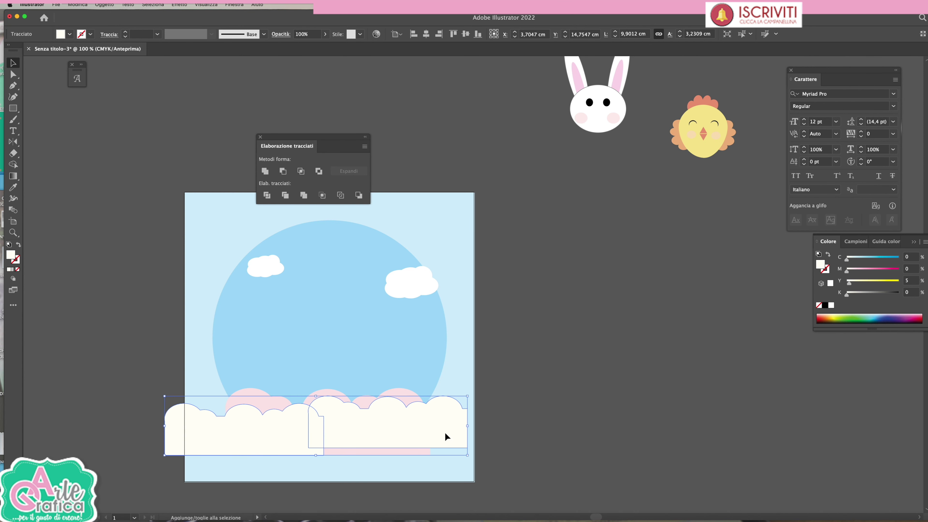
pyautogui.click(266, 171)
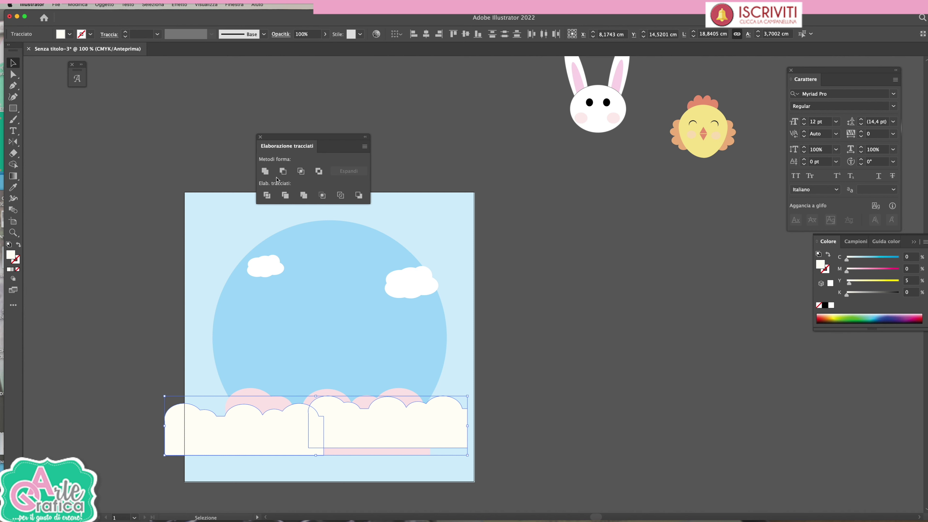
# - Enlarge the pink cloud band, shift it slightly up-left, and rearrange the stacking order
pyautogui.moveTo(435, 406); pyautogui.dragTo(451, 407)
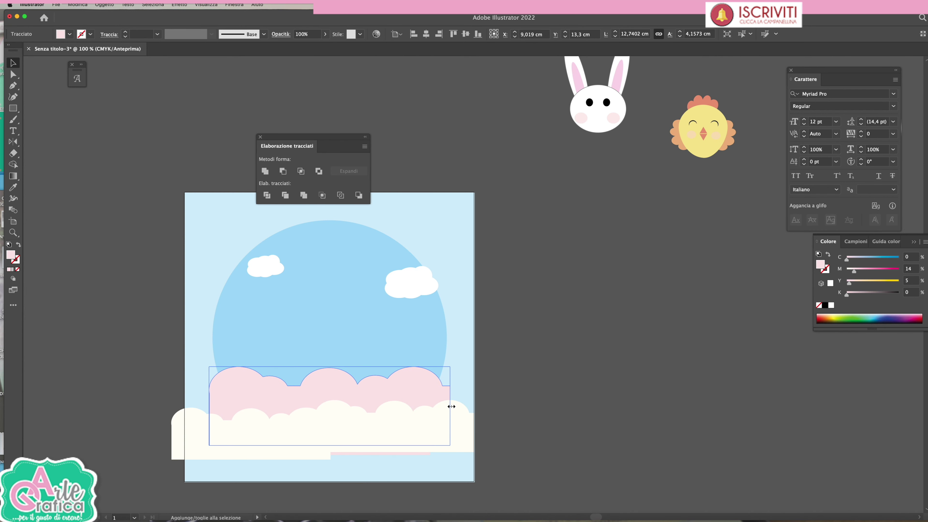
pyautogui.moveTo(416, 381); pyautogui.dragTo(408, 369)
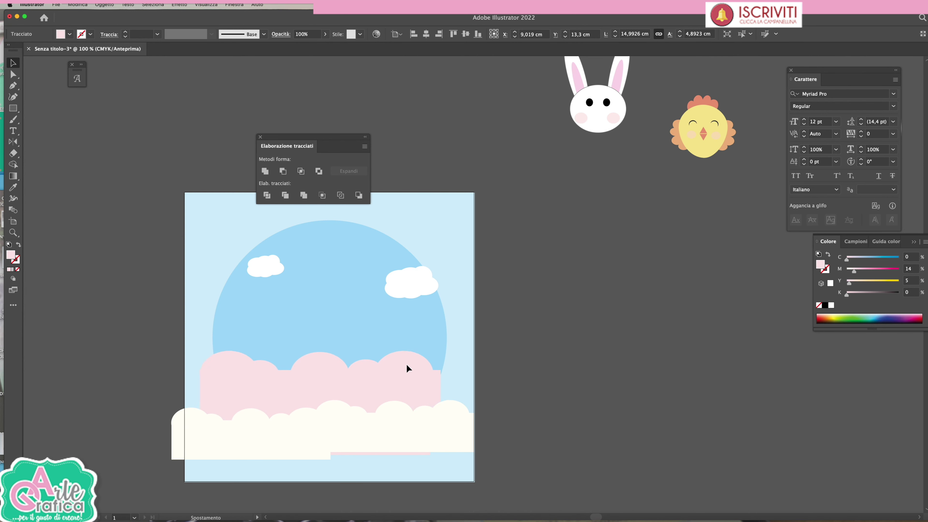
pyautogui.keyDown('shift'); pyautogui.click(185, 338); pyautogui.keyUp('shift')
pyautogui.click(105, 5)
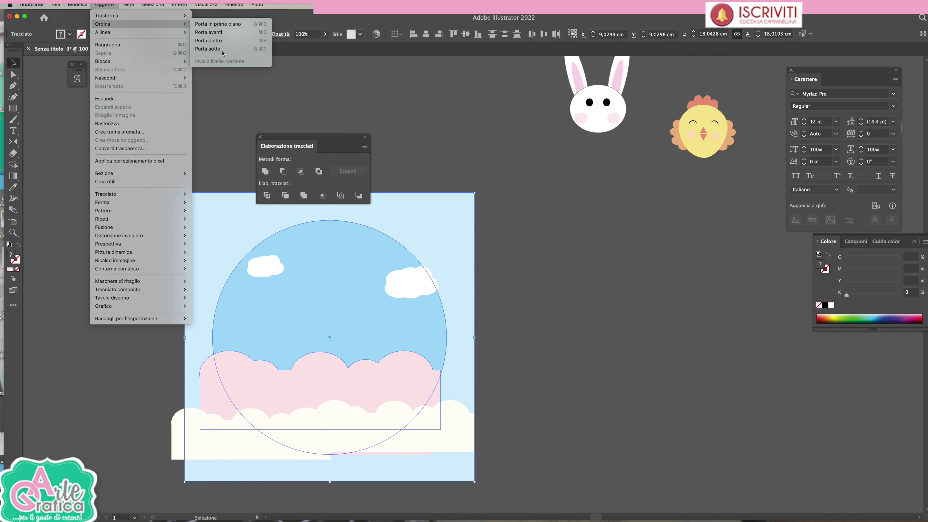
pyautogui.click(481, 250)
# - Recolour the cloud copy behind the pink band to pale sky blue (C43 Y5 K1)
pyautogui.click(535, 285)
pyautogui.click(404, 357)
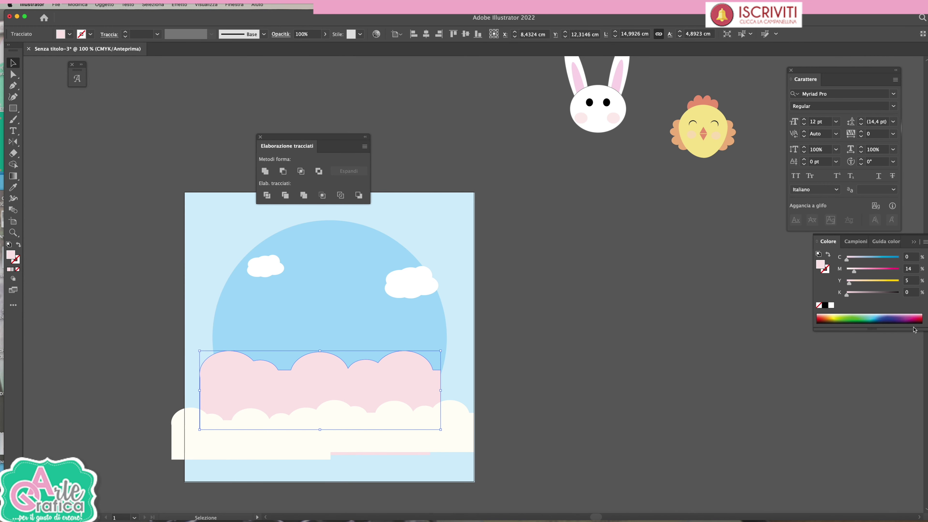
pyautogui.moveTo(854, 261); pyautogui.dragTo(860, 261)
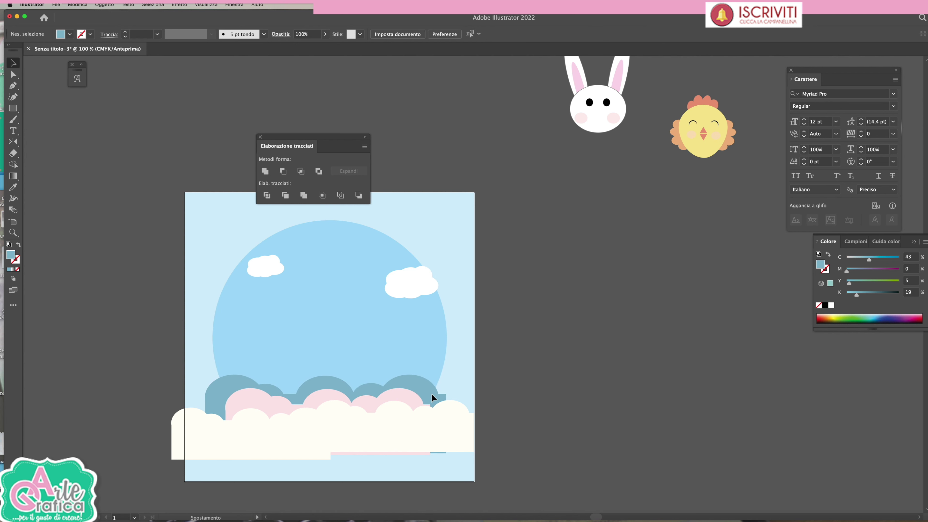
pyautogui.moveTo(861, 294); pyautogui.dragTo(850, 293)
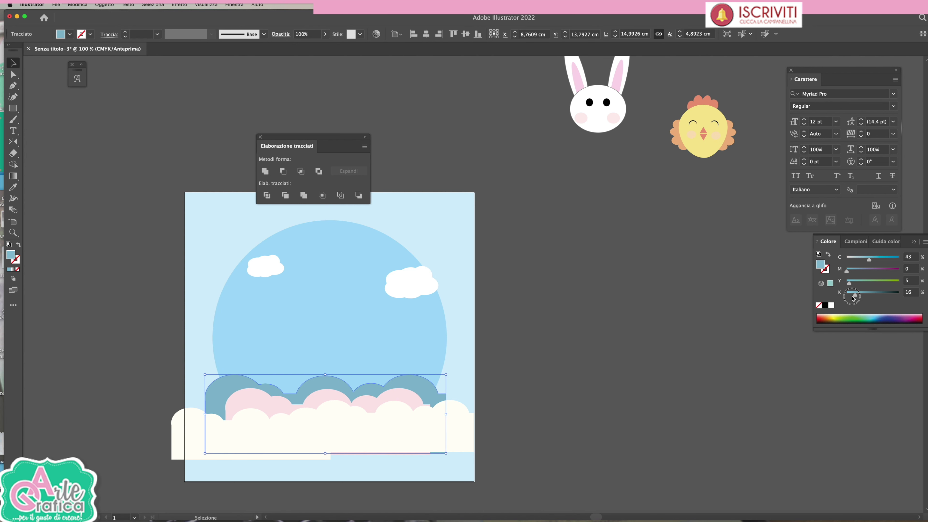
pyautogui.click(851, 296)
pyautogui.click(478, 376)
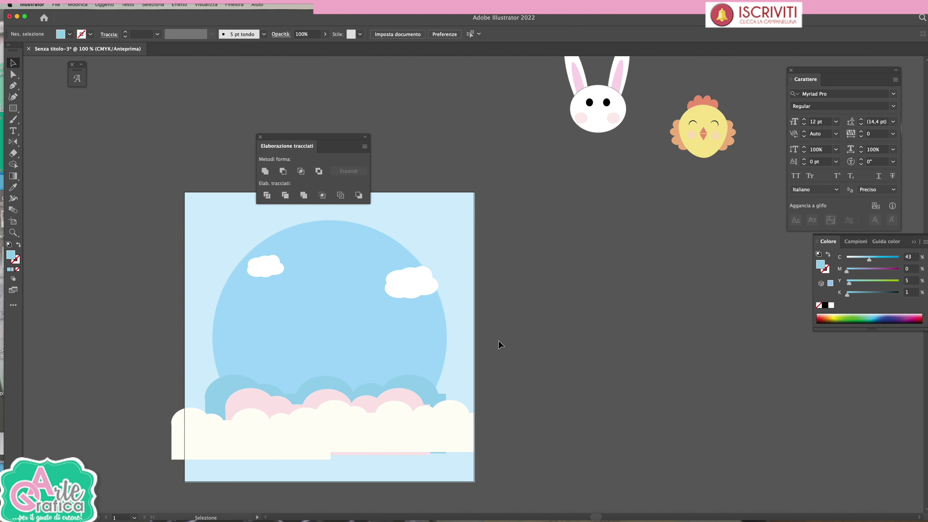
# - Group the bunny and move it onto the artboard peeking above the clouds
pyautogui.scroll(5, 561, 71)
pyautogui.click(603, 206)
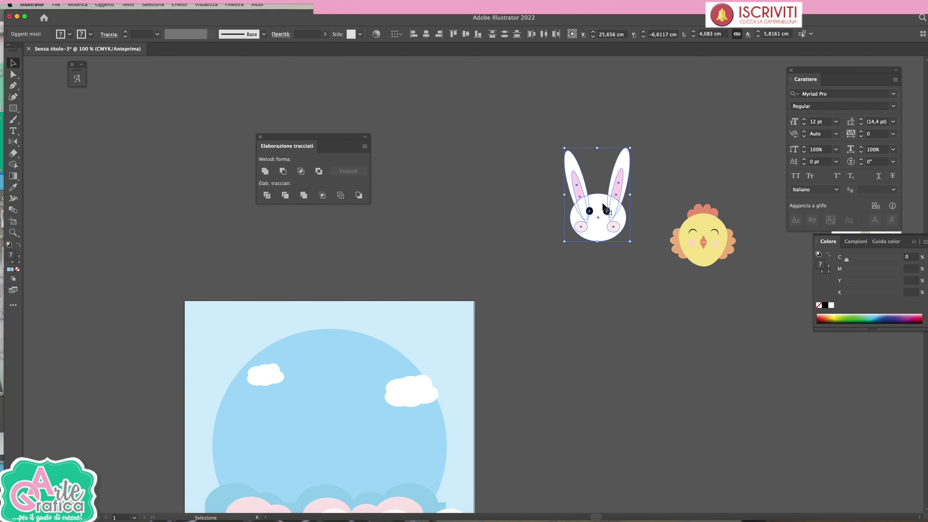
pyautogui.click(104, 5)
pyautogui.click(110, 44)
pyautogui.moveTo(570, 335); pyautogui.dragTo(543, 209)
pyautogui.moveTo(572, 99); pyautogui.dragTo(277, 375)
pyautogui.click(584, 369)
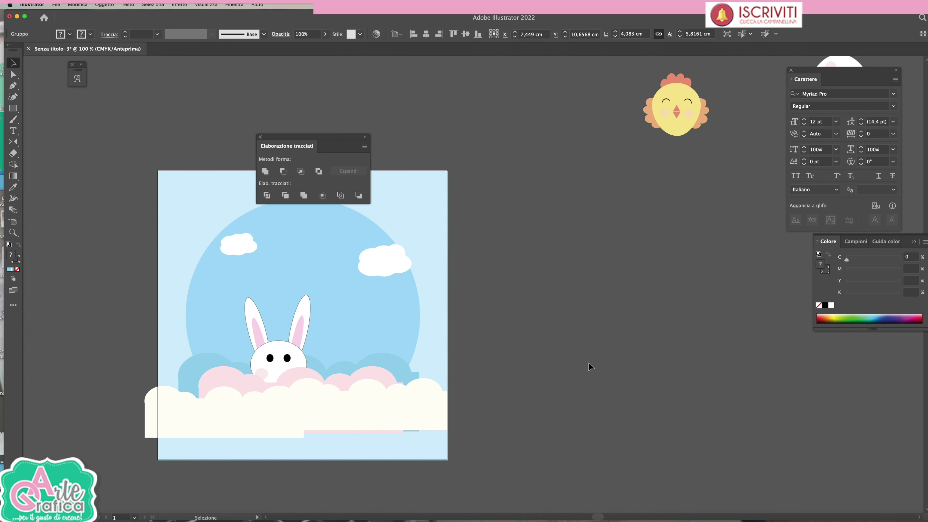
# - Remove the stroke from the bunny's head and ears, then shift the bunny slightly left
pyautogui.click(15, 75)
pyautogui.click(277, 349)
pyautogui.keyDown('shift'); pyautogui.click(252, 307); pyautogui.keyUp('shift')
pyautogui.keyDown('shift'); pyautogui.click(305, 308); pyautogui.keyUp('shift')
pyautogui.click(17, 261)
pyautogui.click(17, 270)
pyautogui.click(13, 63)
pyautogui.click(540, 328)
pyautogui.moveTo(296, 346); pyautogui.dragTo(270, 352)
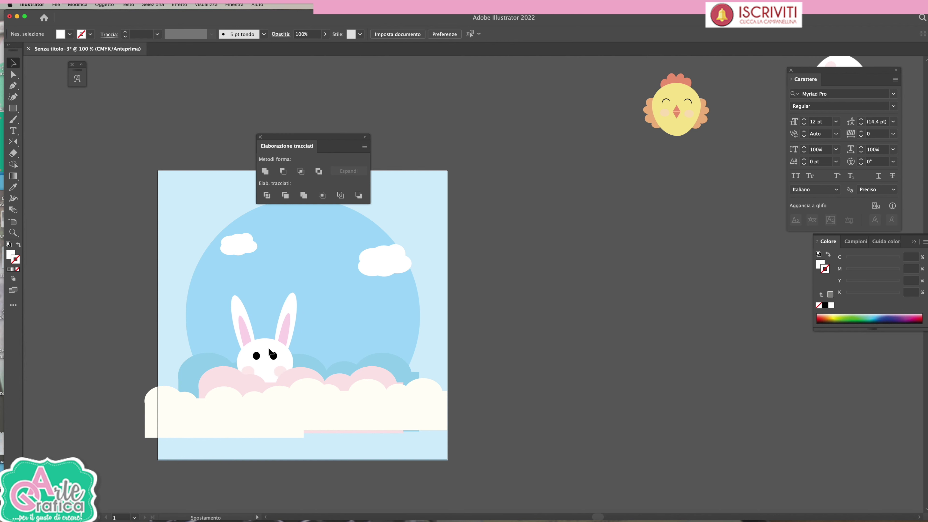
# - Group the chick's parts and move the chick onto the artboard beside the bunny
pyautogui.click(723, 302)
pyautogui.scroll(2, 601, 48)
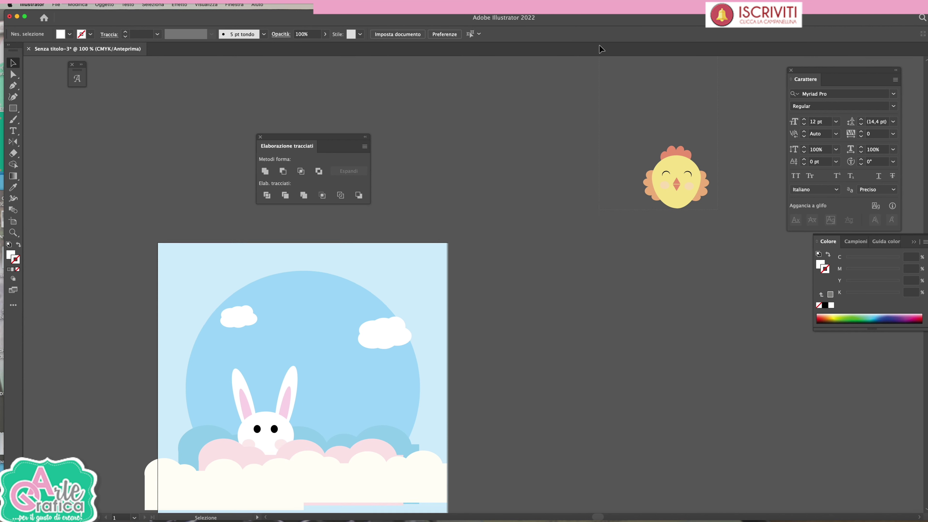
pyautogui.scroll(1, 601, 49)
pyautogui.click(674, 216)
pyautogui.moveTo(467, 136); pyautogui.dragTo(413, 54)
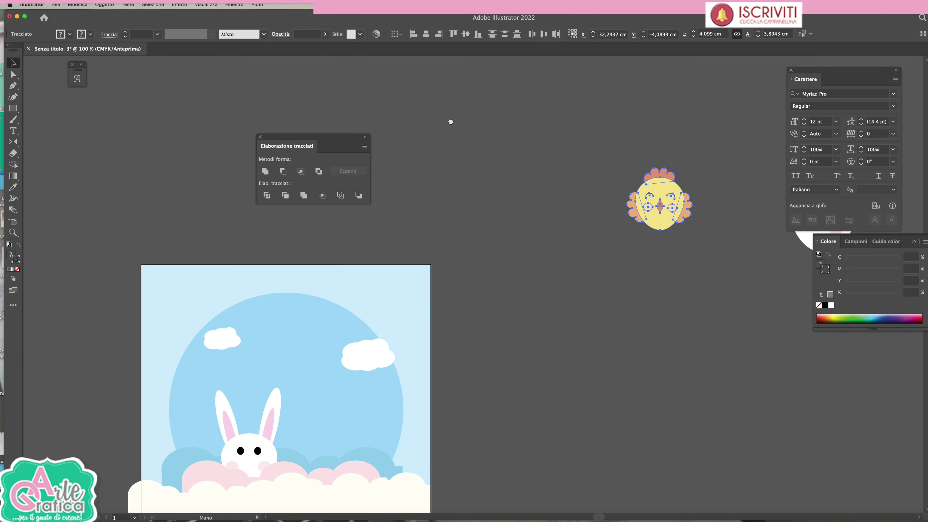
pyautogui.click(156, 4)
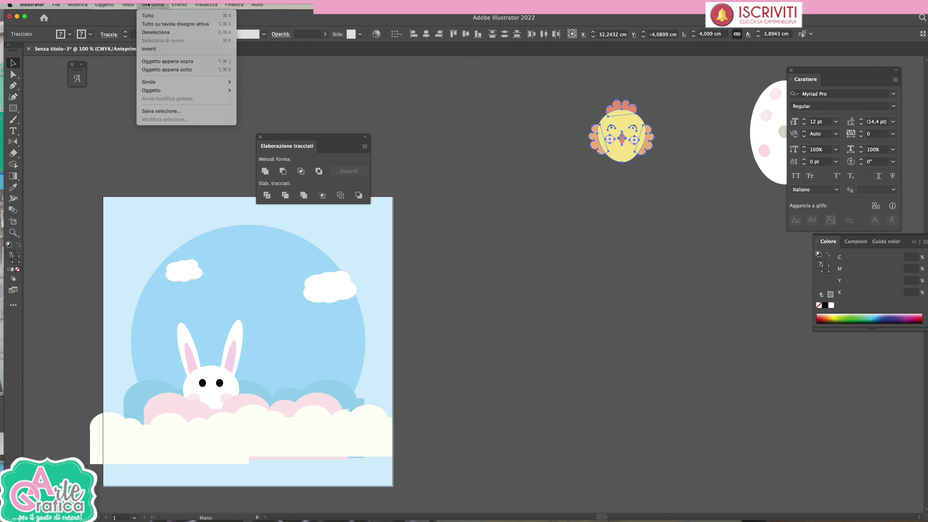
pyautogui.press('Return')
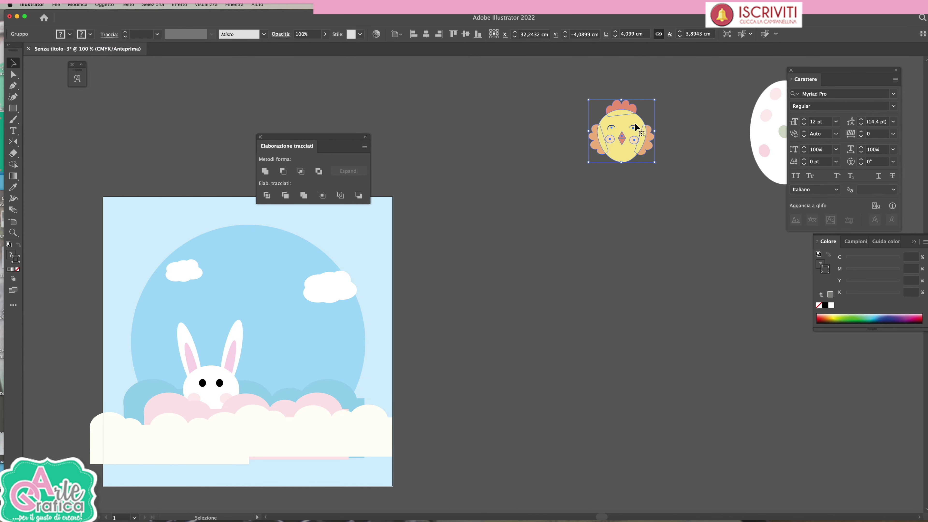
pyautogui.moveTo(632, 127); pyautogui.dragTo(297, 377)
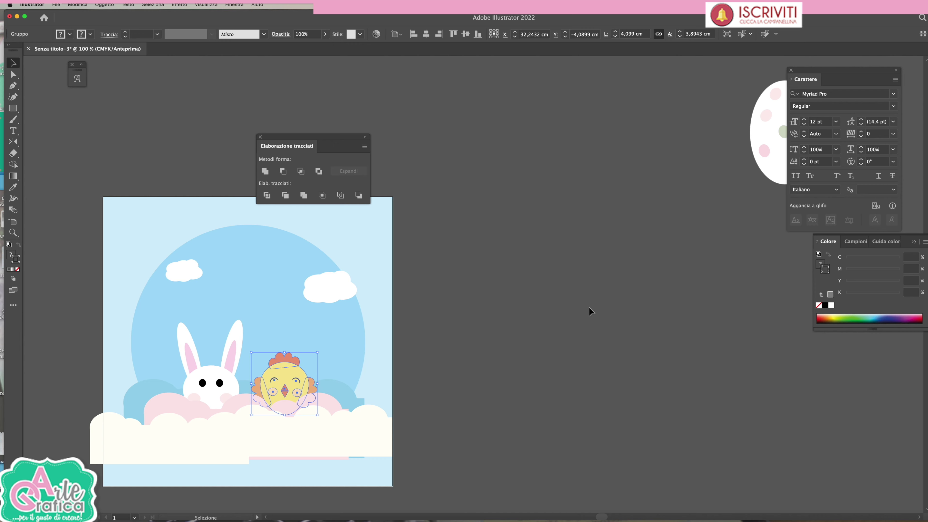
# - Group the dotted Easter egg with its dots and move it onto the artwork
pyautogui.hscroll(5, 510, 228)
pyautogui.click(635, 108)
pyautogui.scroll(3, 645, 142)
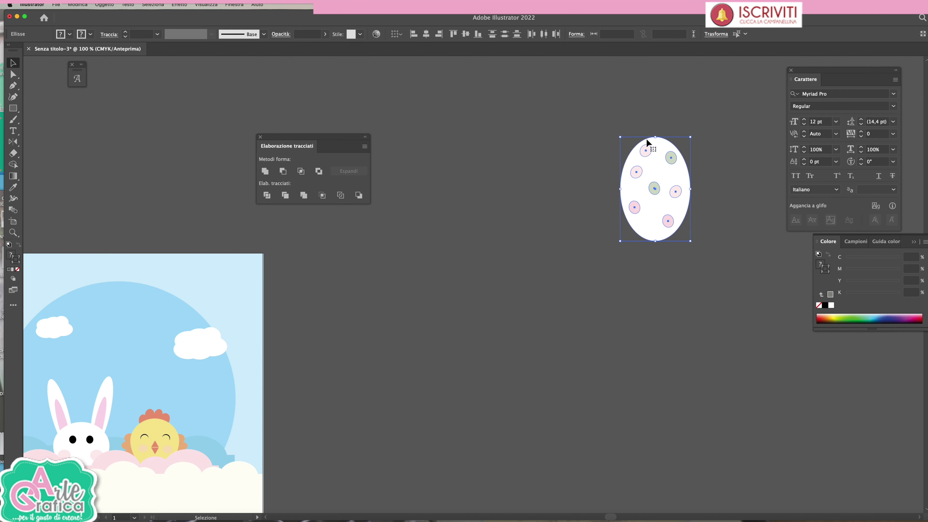
pyautogui.click(104, 4)
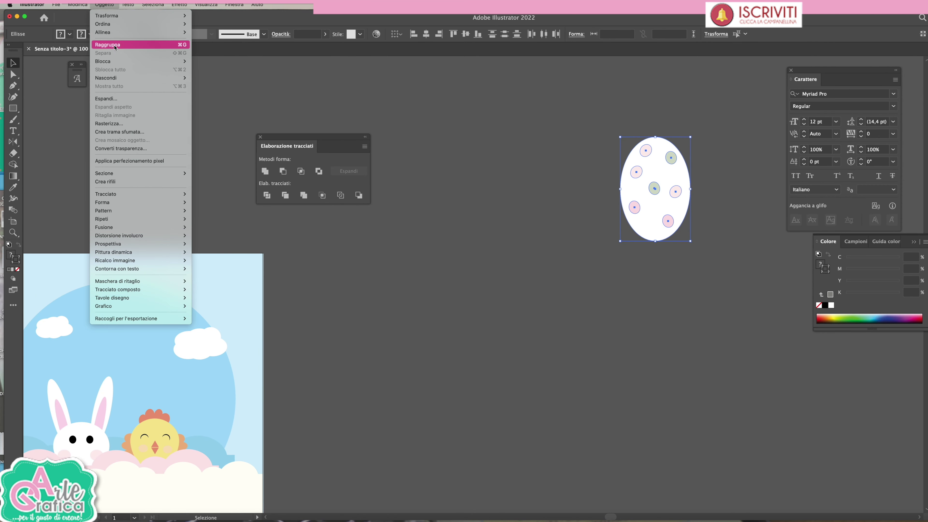
pyautogui.click(106, 43)
pyautogui.moveTo(508, 235); pyautogui.dragTo(579, 164)
pyautogui.moveTo(765, 130); pyautogui.dragTo(248, 286)
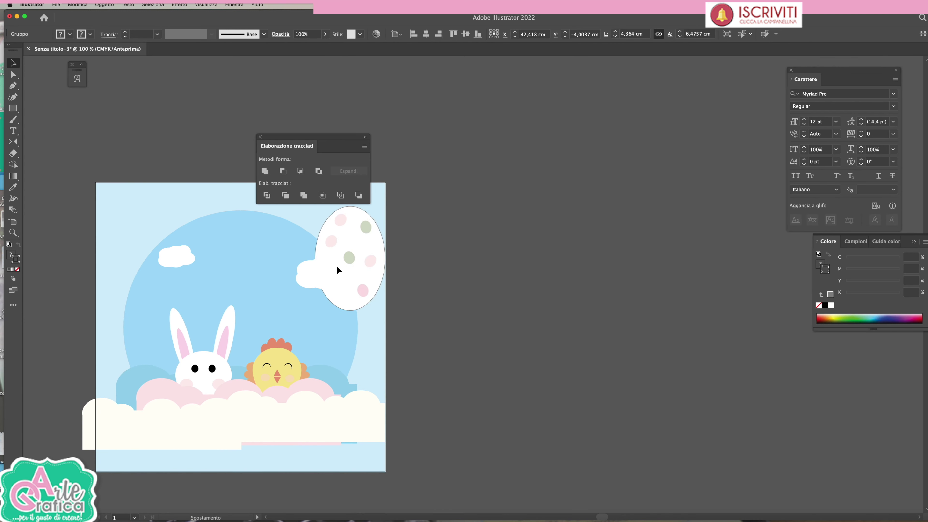
# - Shrink the egg and place it just right of the chick
pyautogui.click(439, 315)
pyautogui.click(13, 74)
pyautogui.click(251, 241)
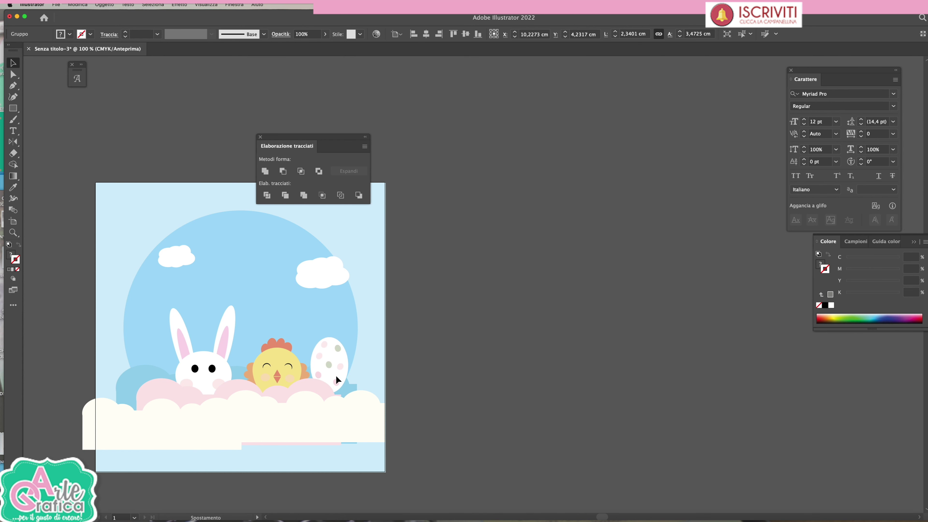
pyautogui.moveTo(337, 374)
pyautogui.mouseDown()
pyautogui.moveTo(338, 361)
pyautogui.moveTo(334, 386)
pyautogui.mouseUp()
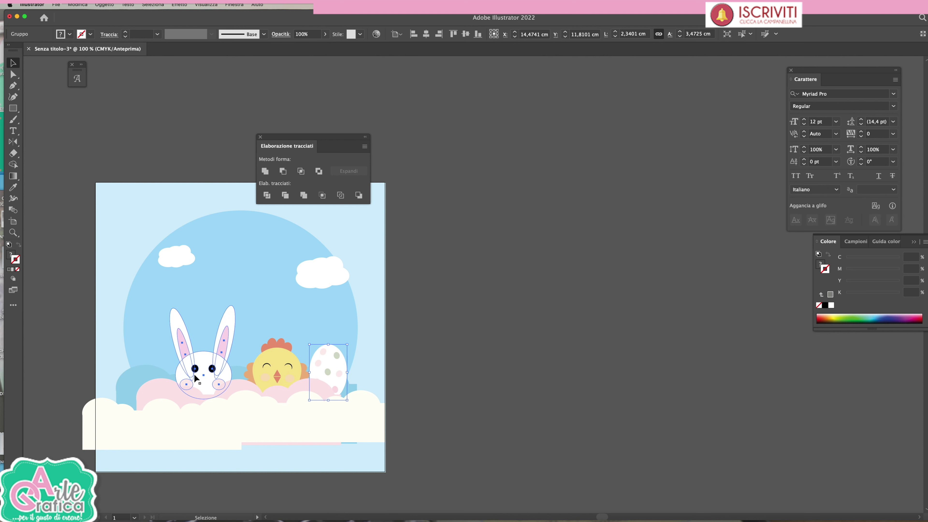
# - Bring the bottom cream cloud and bunny to front, then lower the bunny behind the front clouds
pyautogui.click(193, 417)
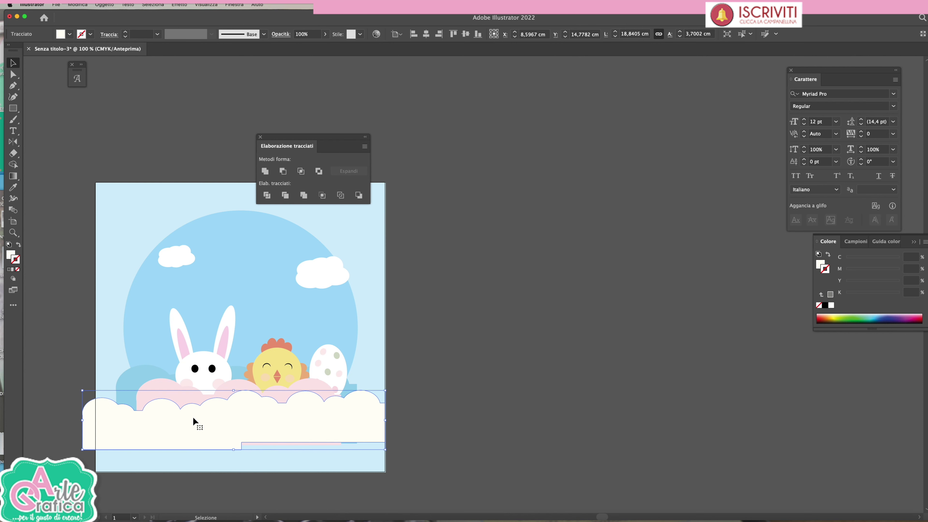
pyautogui.keyDown('shift'); pyautogui.click(211, 373); pyautogui.keyUp('shift')
pyautogui.rightClick(211, 372)
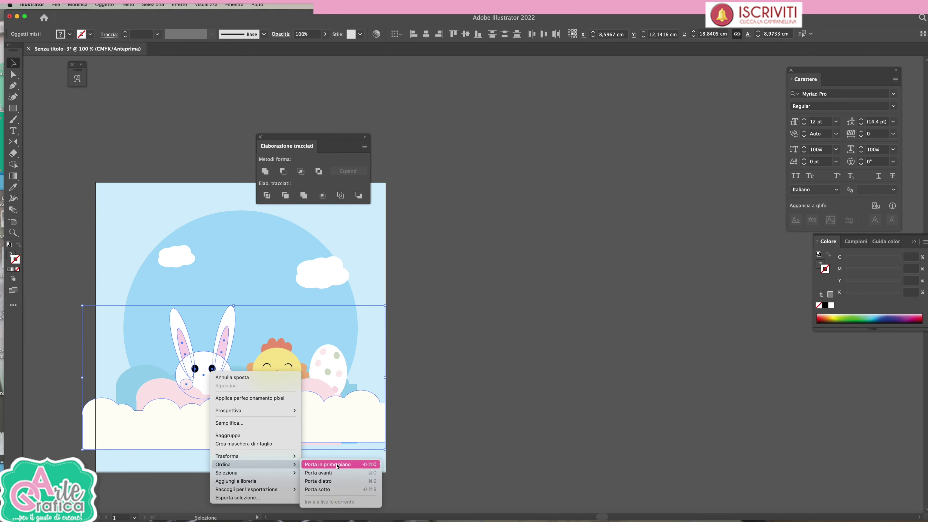
pyautogui.click(327, 464)
pyautogui.click(471, 423)
pyautogui.moveTo(209, 378); pyautogui.dragTo(191, 393)
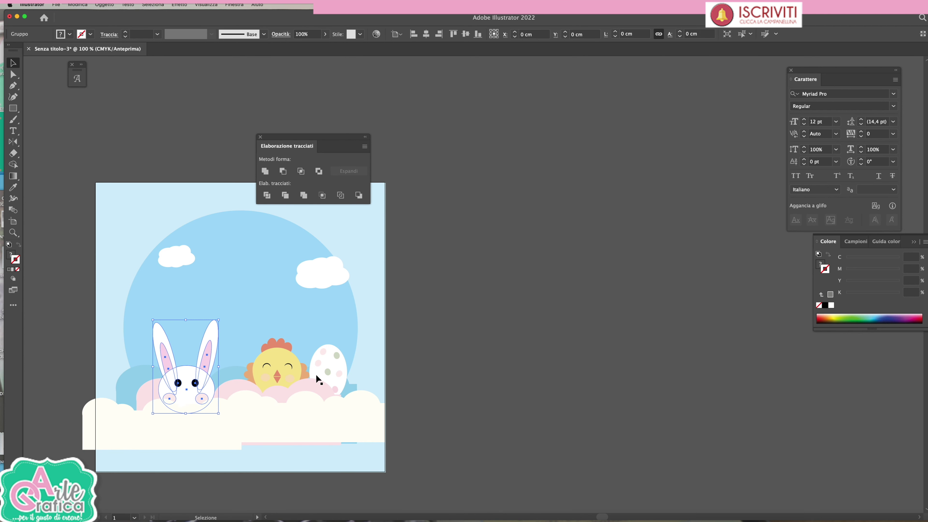
pyautogui.click(422, 363)
# - Reposition the chick and egg, and send the blue circle and background to the back
pyautogui.moveTo(275, 363); pyautogui.dragTo(251, 361)
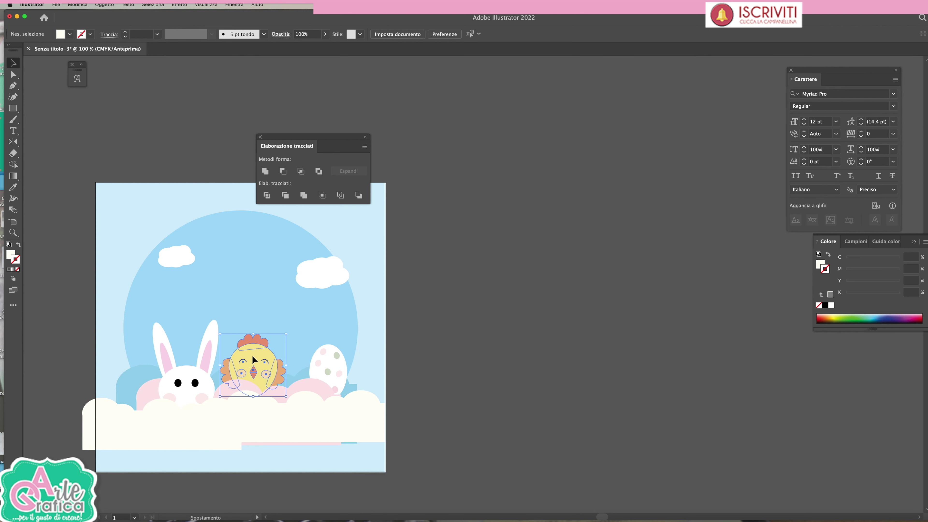
pyautogui.moveTo(349, 371); pyautogui.dragTo(338, 355)
pyautogui.keyDown('shift'); pyautogui.click(349, 352); pyautogui.keyUp('shift')
pyautogui.rightClick(369, 355)
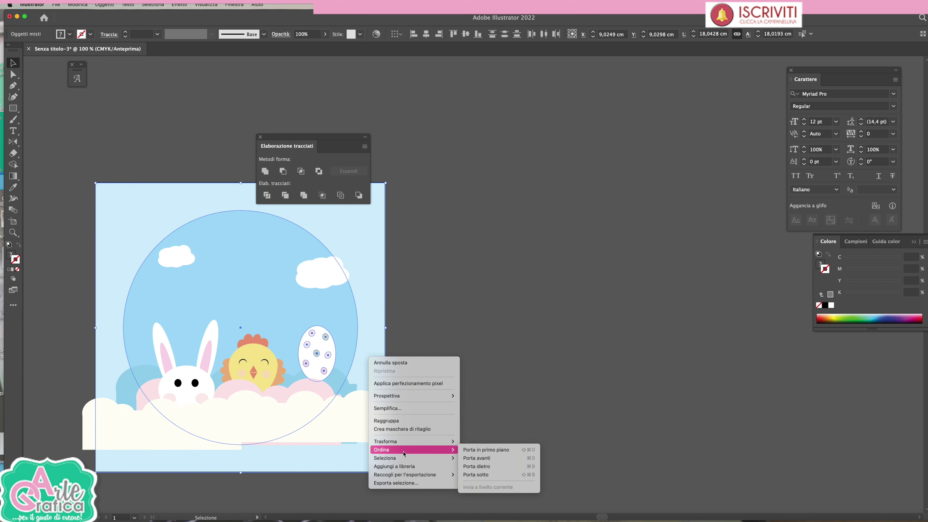
pyautogui.click(493, 475)
pyautogui.click(466, 342)
pyautogui.moveTo(329, 353); pyautogui.dragTo(340, 353)
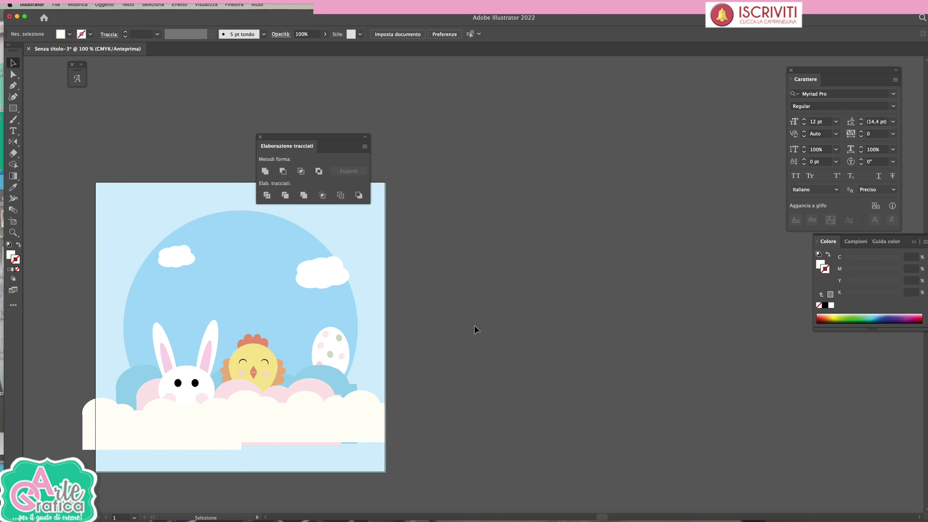
# - Copy a small cloud to the top edge of the circle and enlarge it
pyautogui.moveTo(172, 263)
pyautogui.mouseDown()
pyautogui.moveTo(262, 243)
pyautogui.moveTo(251, 227)
pyautogui.moveTo(245, 235)
pyautogui.mouseUp()
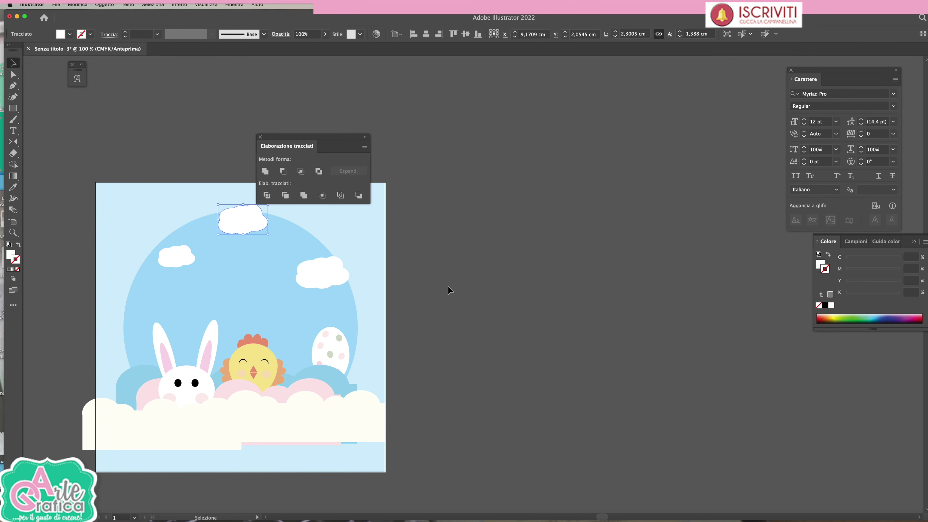
pyautogui.click(448, 285)
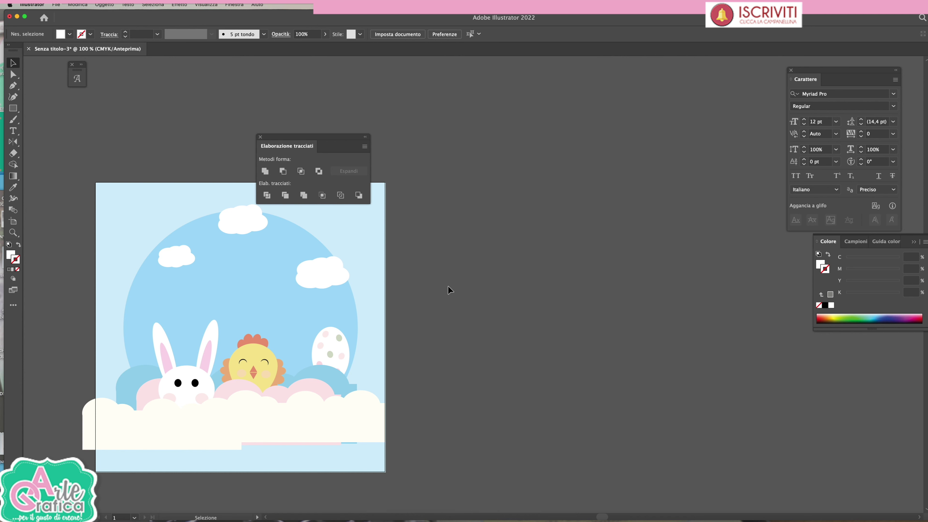
pyautogui.scroll(-2, 447, 286)
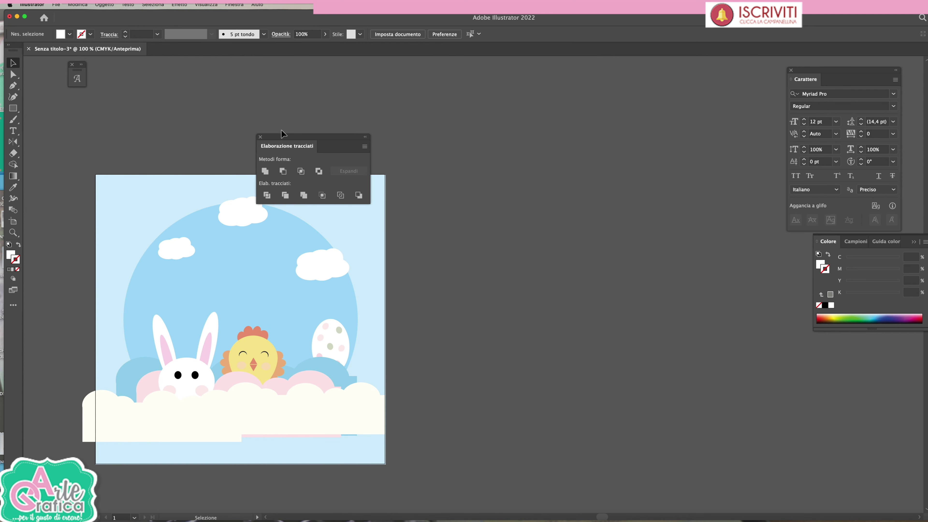
pyautogui.moveTo(283, 136); pyautogui.dragTo(477, 120)
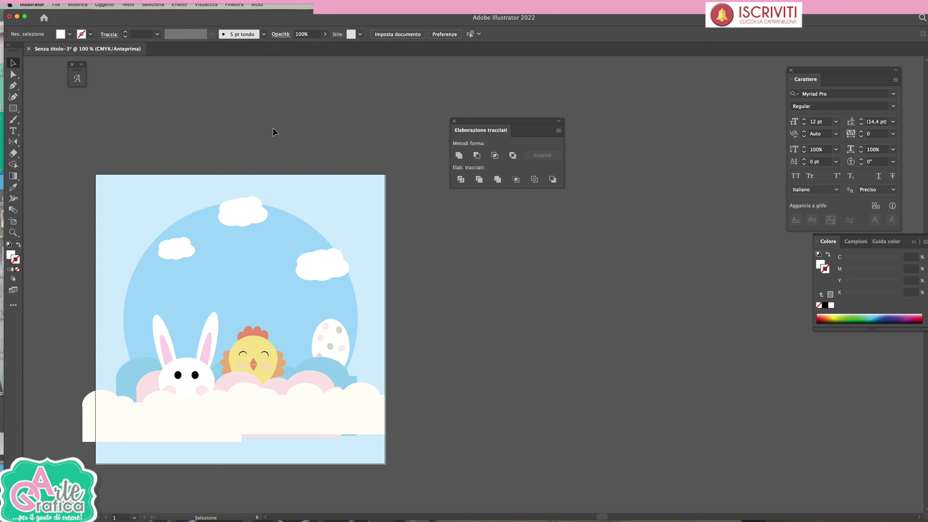
pyautogui.click(235, 438)
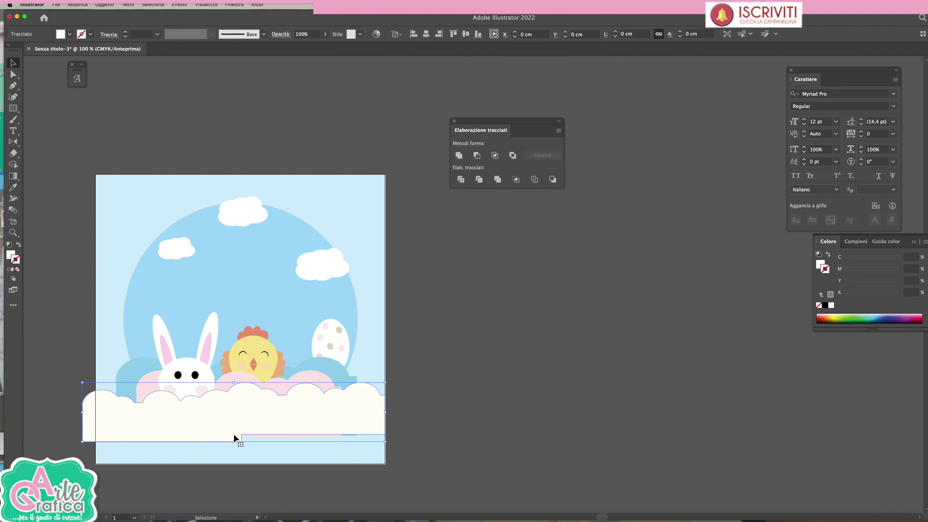
# - Add a Drop Shadow effect to the cream cloud band with a red-pink shadow colour
pyautogui.click(180, 5)
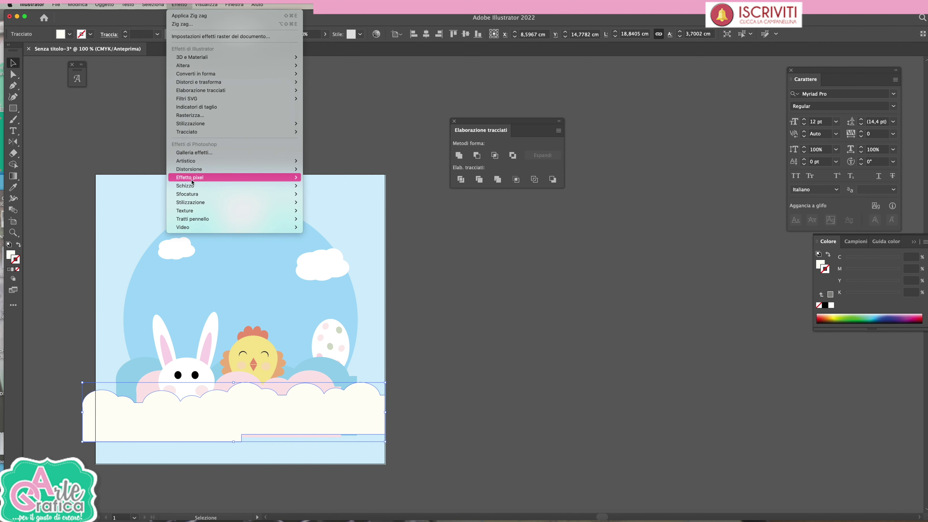
pyautogui.moveTo(190, 123)
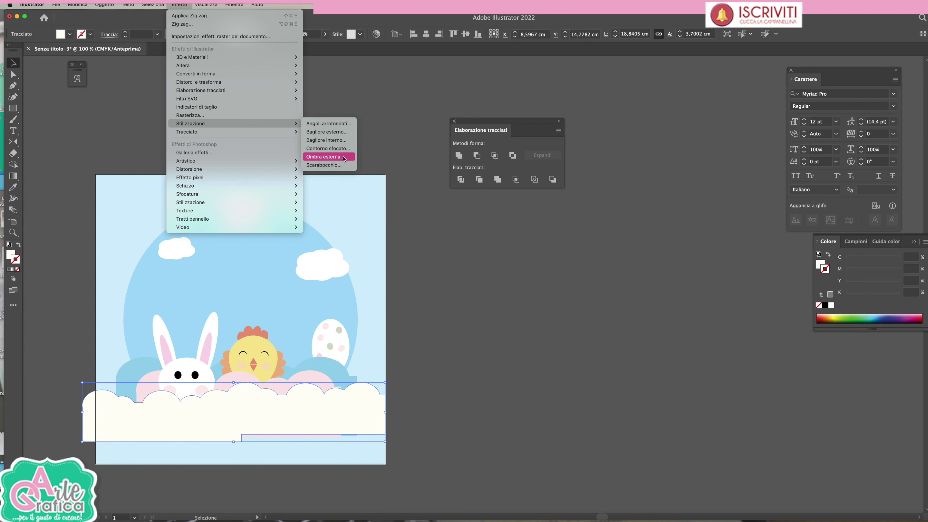
pyautogui.click(343, 159)
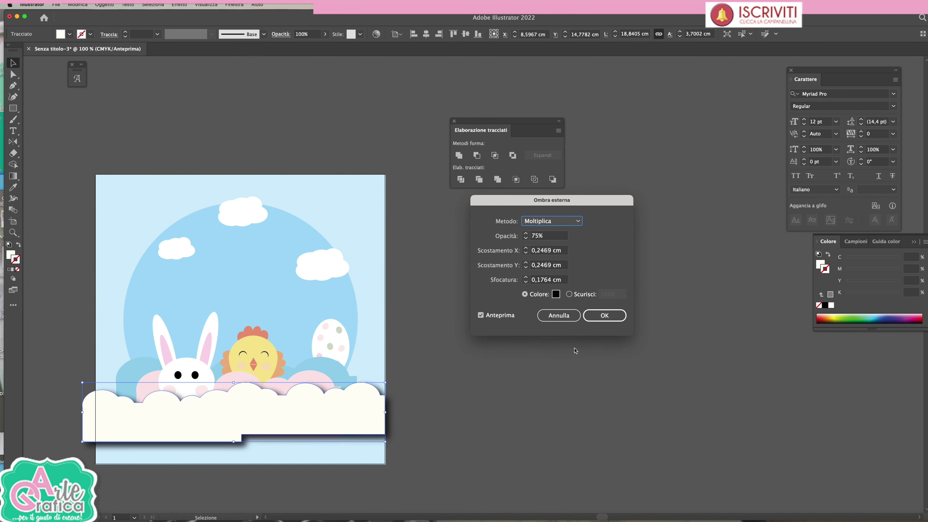
pyautogui.click(556, 295)
pyautogui.click(325, 172)
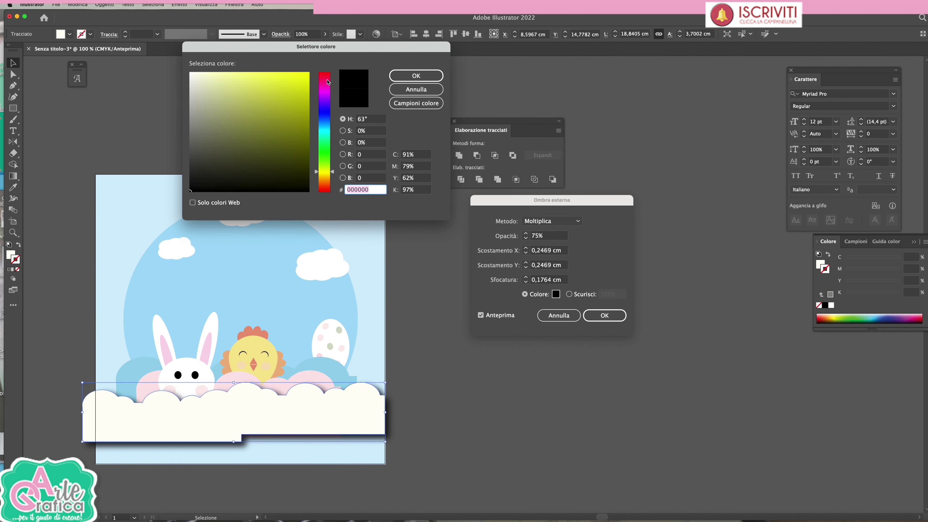
pyautogui.click(326, 76)
pyautogui.click(298, 74)
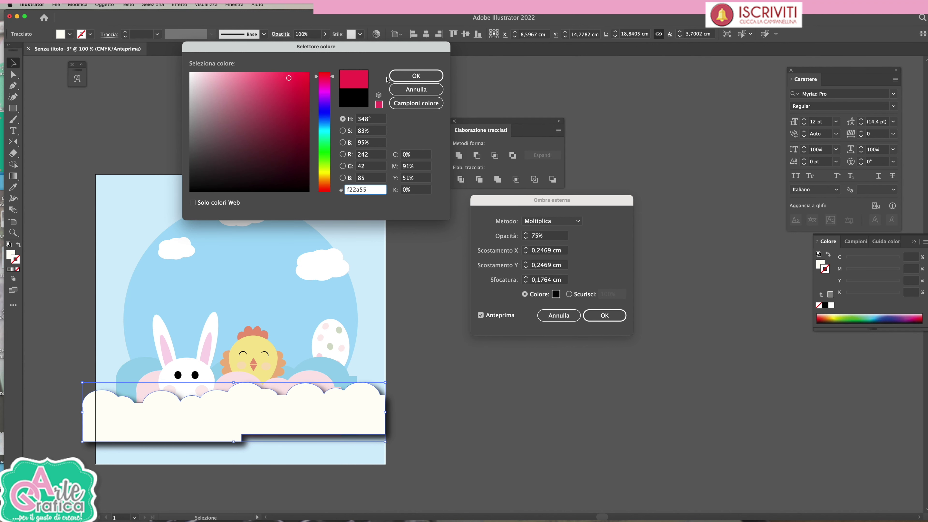
pyautogui.click(416, 76)
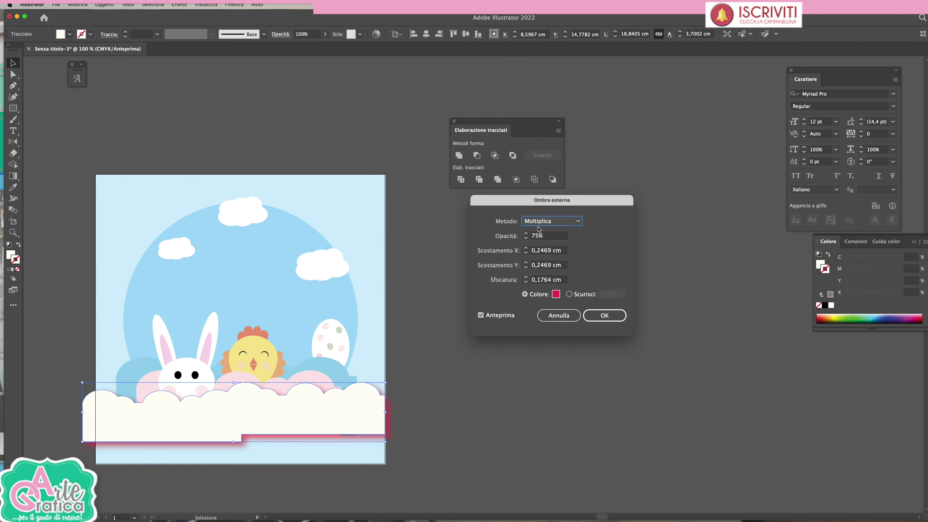
# - Set shadow offsets to 0,3 cm and 0,1 cm, soften the pink, and apply it
pyautogui.click(525, 248)
pyautogui.click(526, 262)
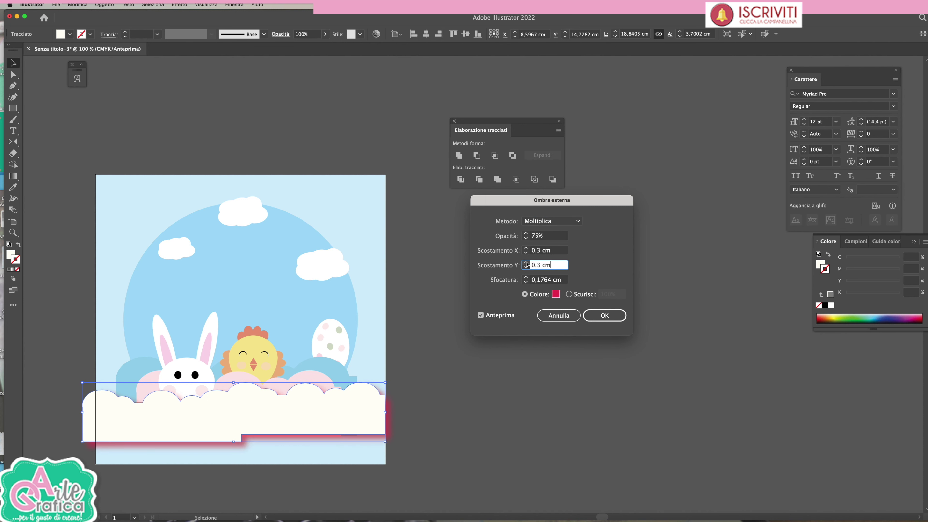
pyautogui.click(526, 268)
pyautogui.click(526, 267)
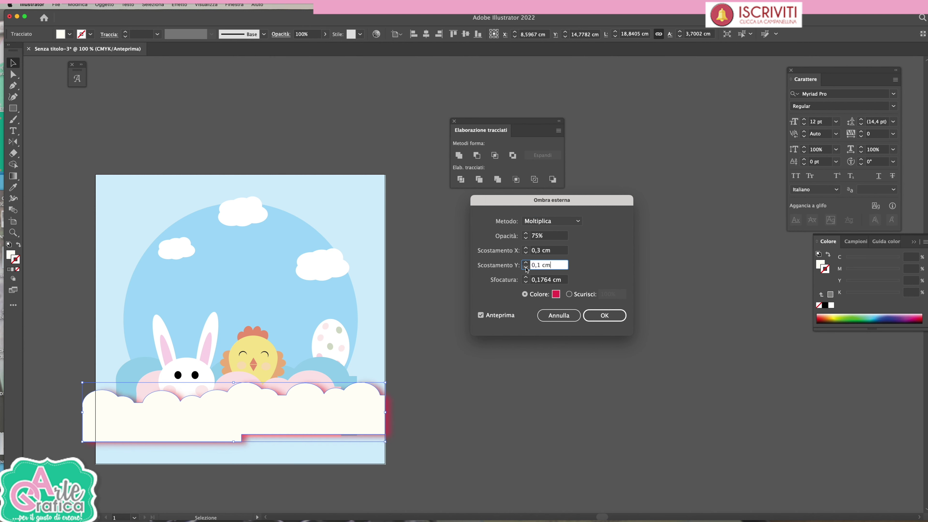
pyautogui.click(555, 294)
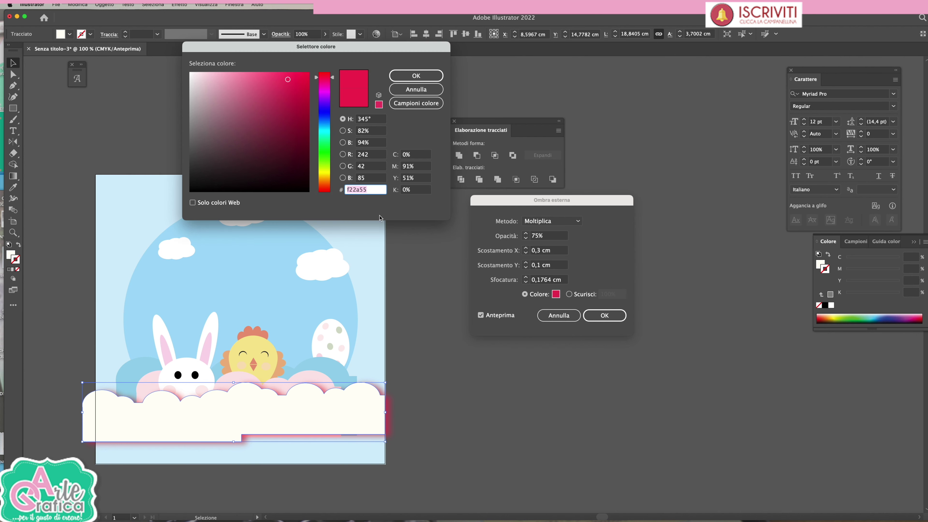
pyautogui.moveTo(296, 84); pyautogui.dragTo(261, 76)
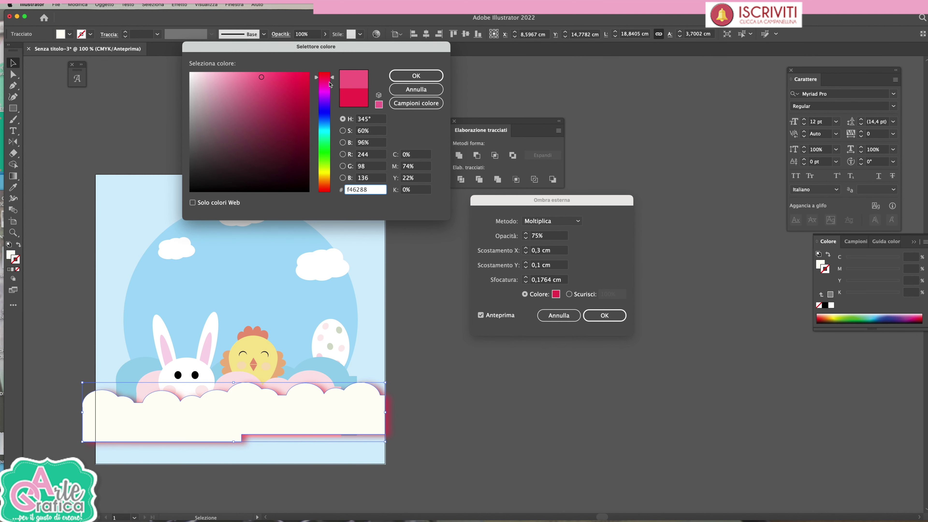
pyautogui.click(430, 81)
pyautogui.click(607, 316)
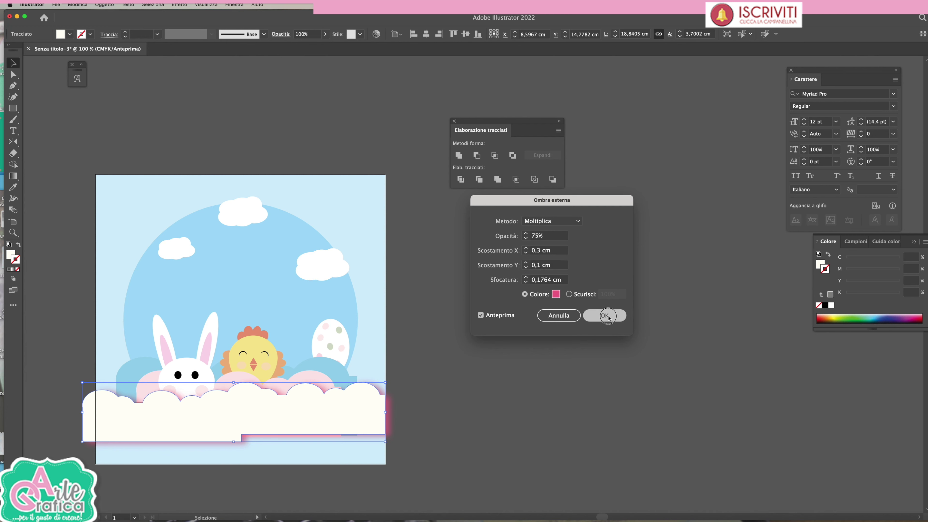
pyautogui.click(320, 376)
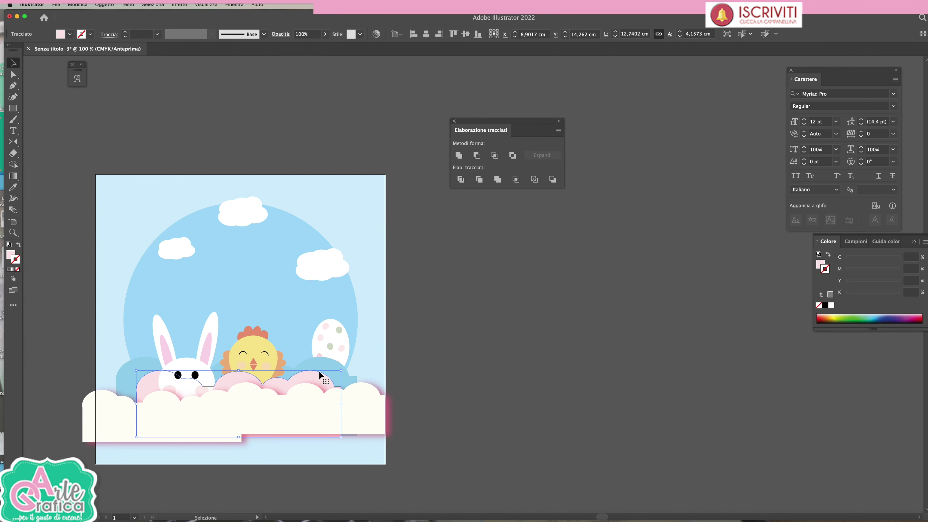
pyautogui.click(78, 4)
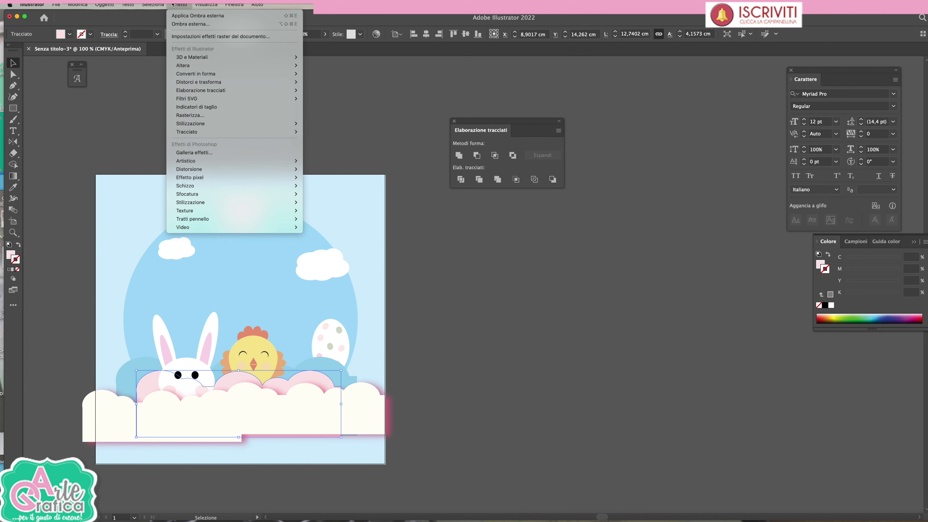
# - Give the pink cloud band a dark blue drop shadow with the same offsets
pyautogui.click(184, 14)
pyautogui.click(487, 320)
pyautogui.click(335, 370)
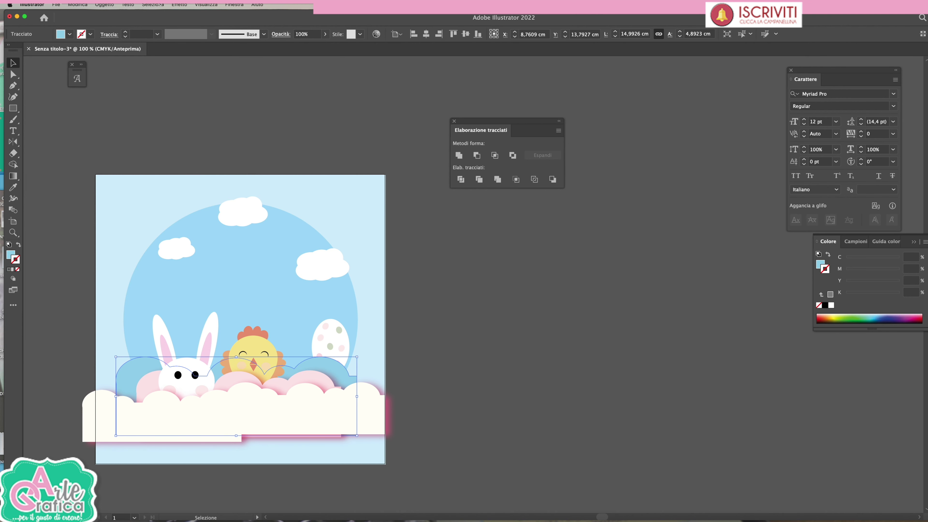
pyautogui.click(332, 384)
pyautogui.click(179, 5)
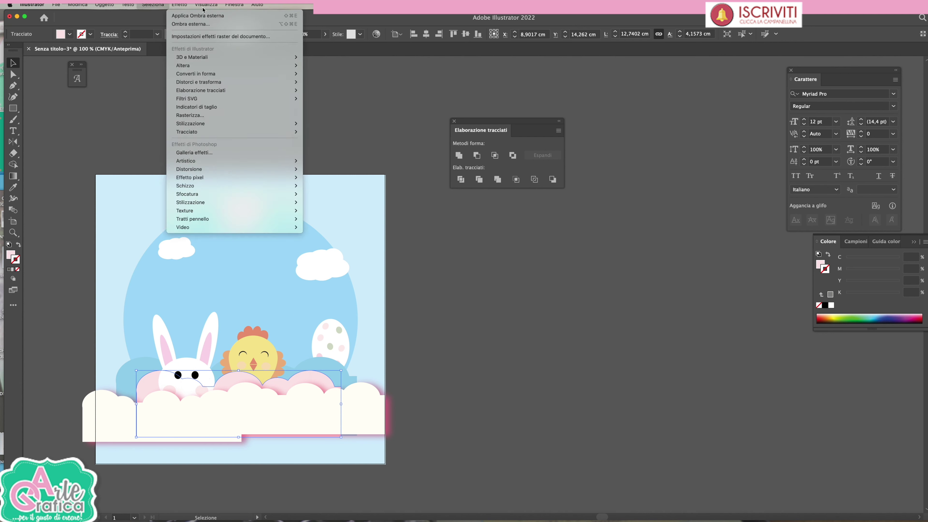
pyautogui.moveTo(190, 124)
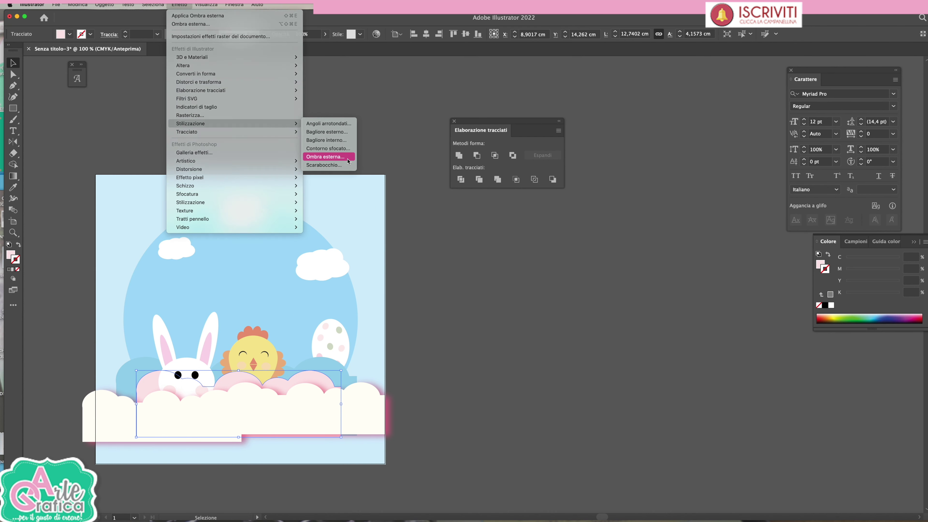
pyautogui.click(347, 156)
pyautogui.click(555, 294)
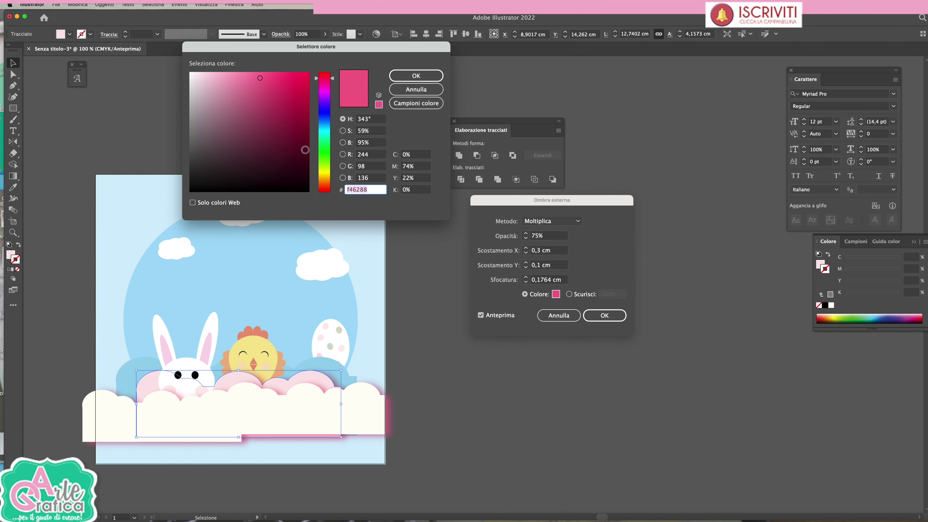
pyautogui.click(328, 123)
pyautogui.click(297, 138)
pyautogui.click(416, 75)
pyautogui.click(605, 315)
# - Reapply the same drop shadow to the blue cloud band
pyautogui.click(322, 366)
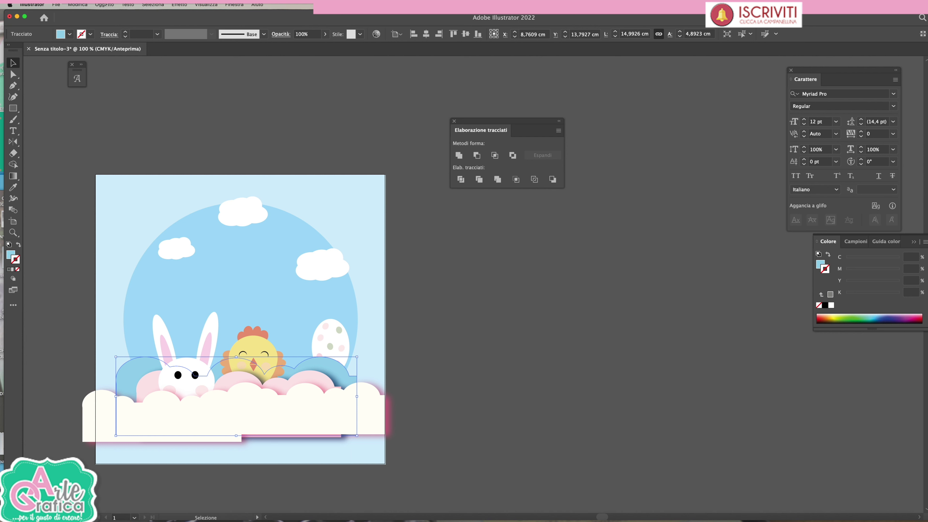
pyautogui.click(192, 4)
pyautogui.click(192, 15)
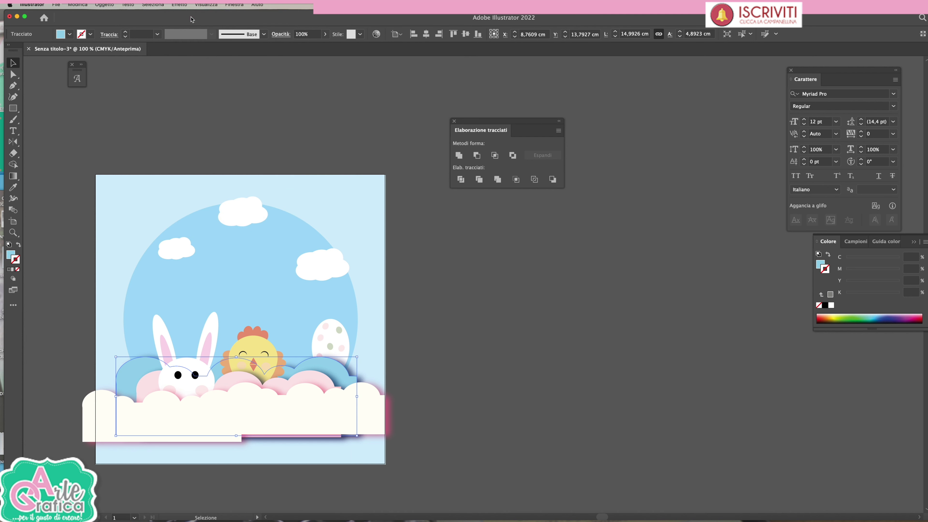
pyautogui.click(444, 329)
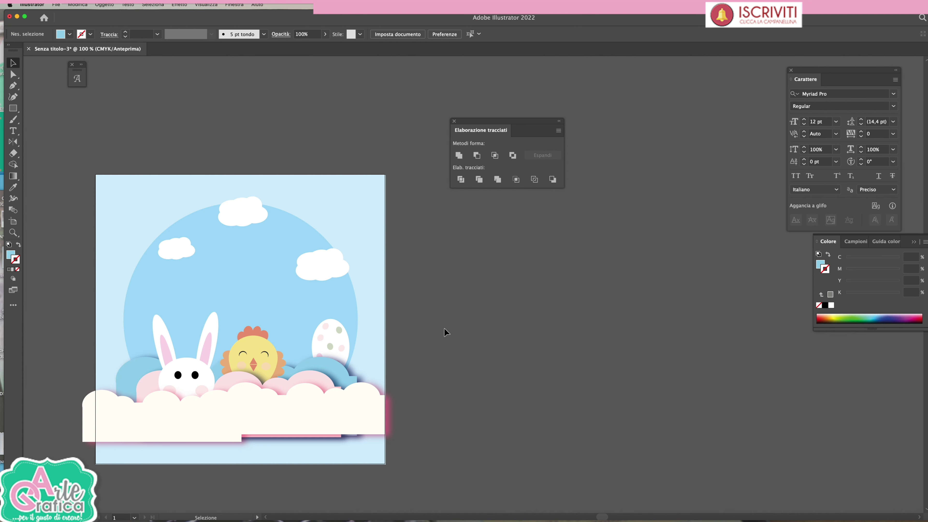
# - Paste a copy of the sky-blue circle in front and bring it to the very front
pyautogui.click(338, 304)
pyautogui.click(104, 5)
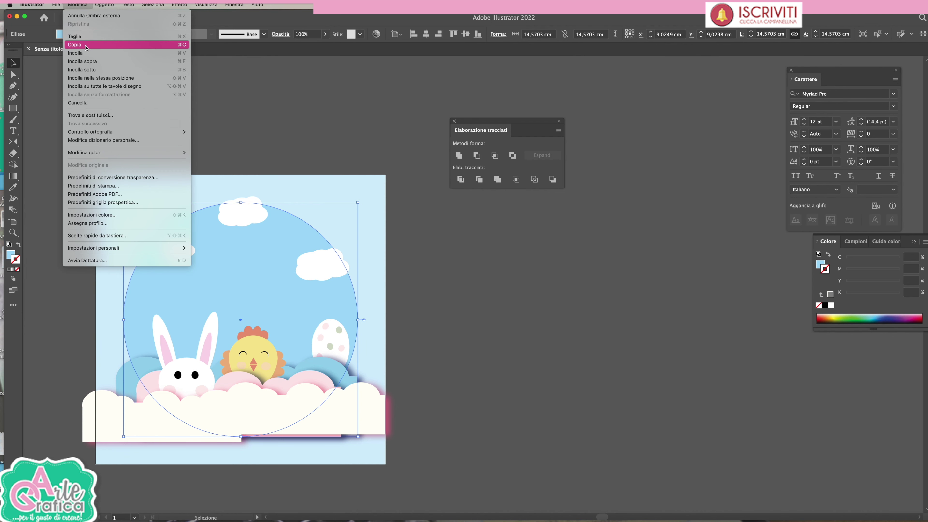
pyautogui.click(82, 5)
pyautogui.click(82, 62)
pyautogui.click(99, 4)
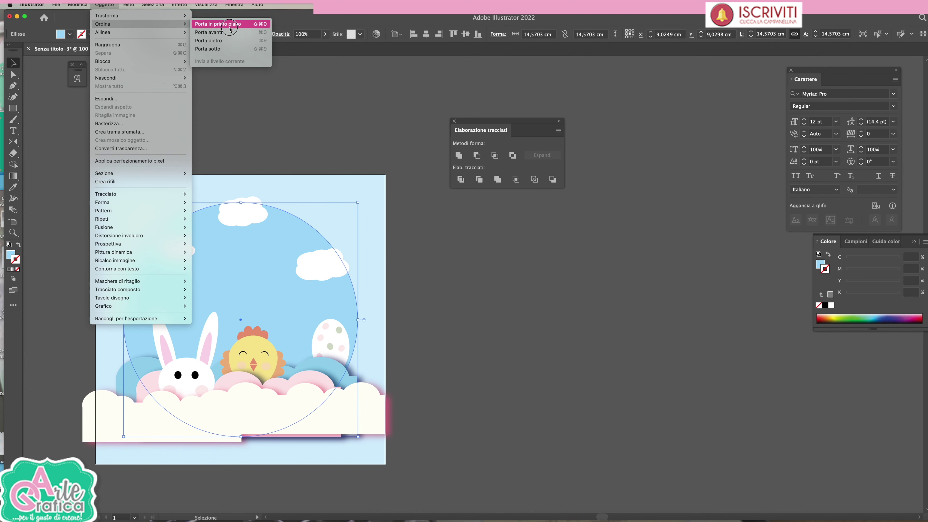
pyautogui.moveTo(102, 24)
pyautogui.click(225, 25)
pyautogui.click(18, 245)
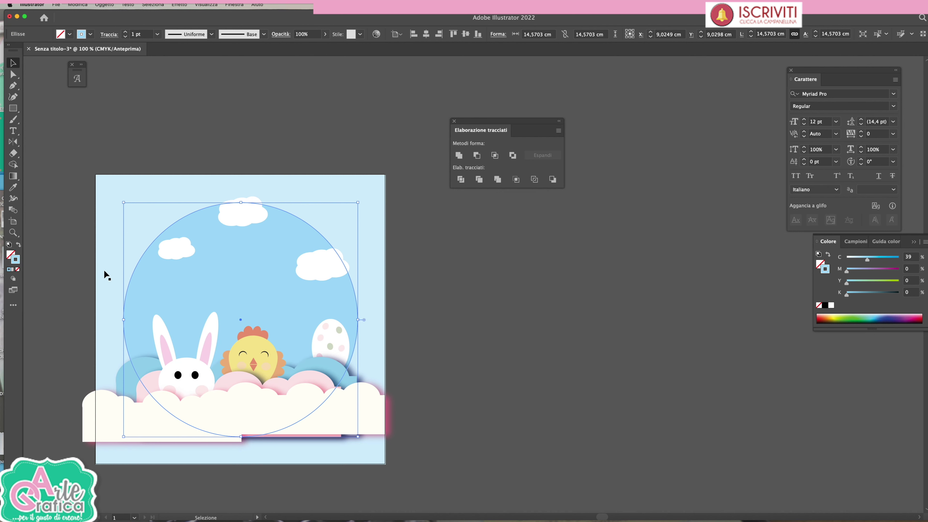
pyautogui.hotkey('shift', 'x')
pyautogui.hotkey('ctrl', 'shift', '[')
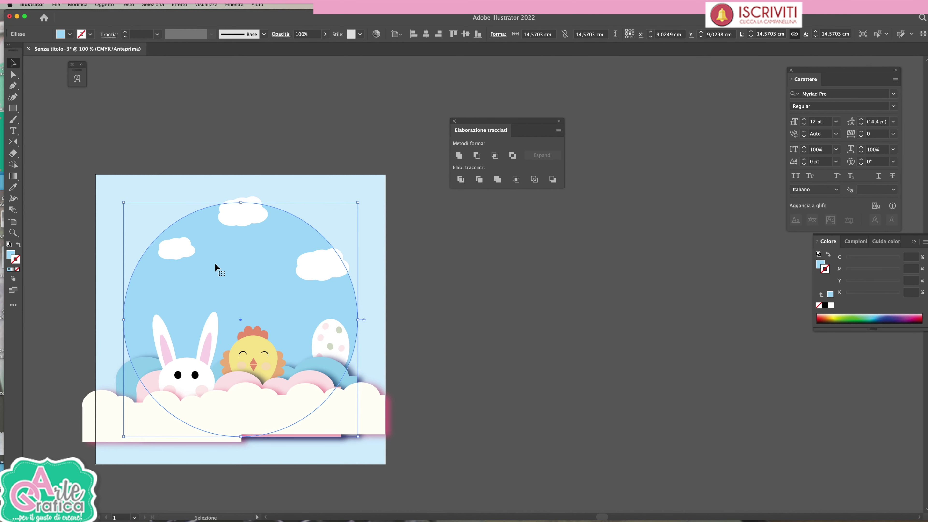
# - Lock the original background circle and give the circle copy a light-blue fill
pyautogui.click(113, 4)
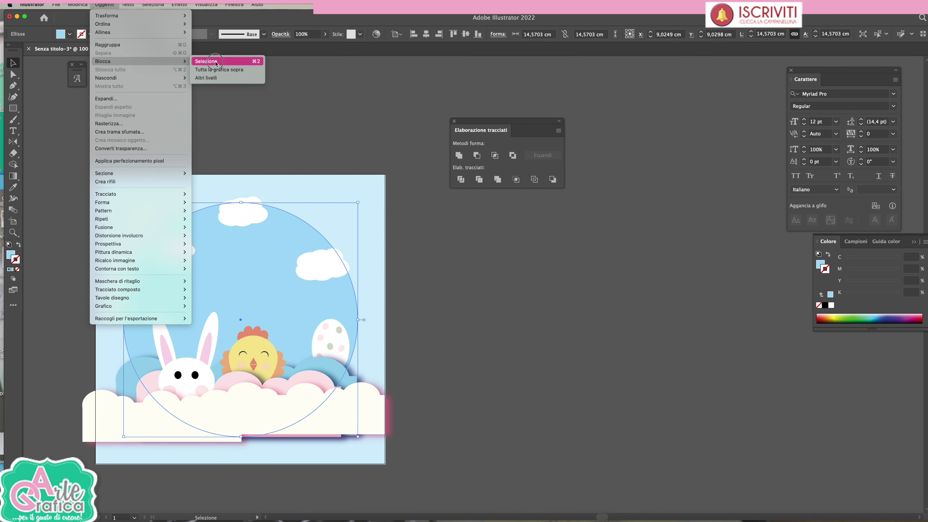
pyautogui.click(216, 62)
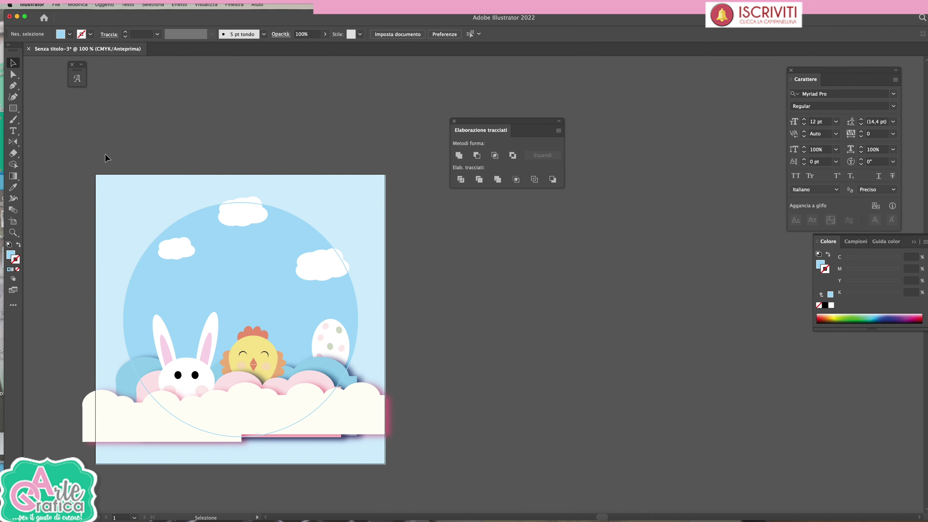
pyautogui.moveTo(162, 208); pyautogui.dragTo(163, 210)
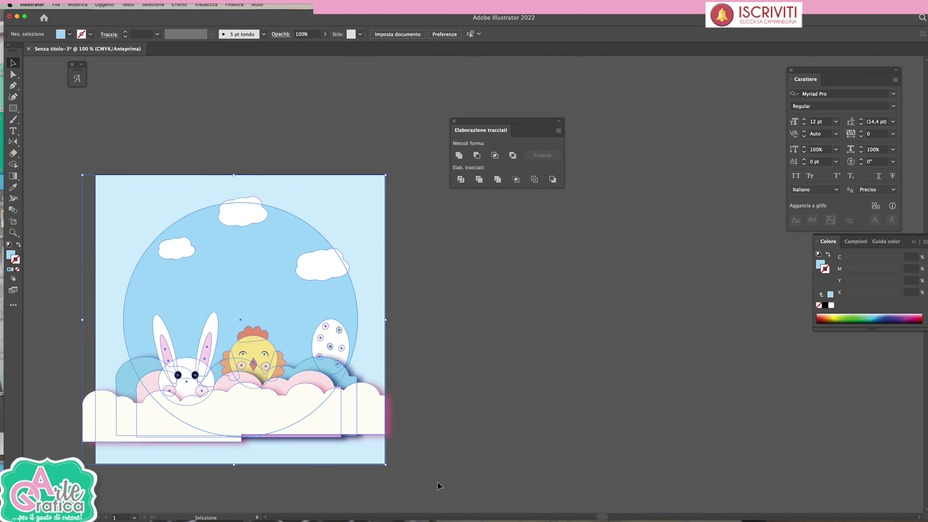
pyautogui.click(429, 395)
pyautogui.click(327, 397)
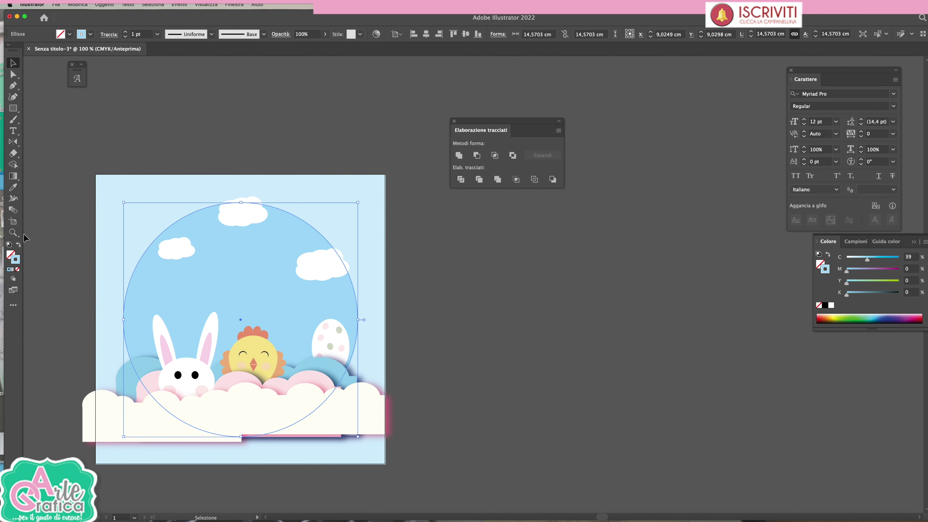
pyautogui.click(18, 246)
# - Select the circle copy with all artwork except the background rectangle and make a clipping mask
pyautogui.moveTo(103, 178); pyautogui.dragTo(444, 470)
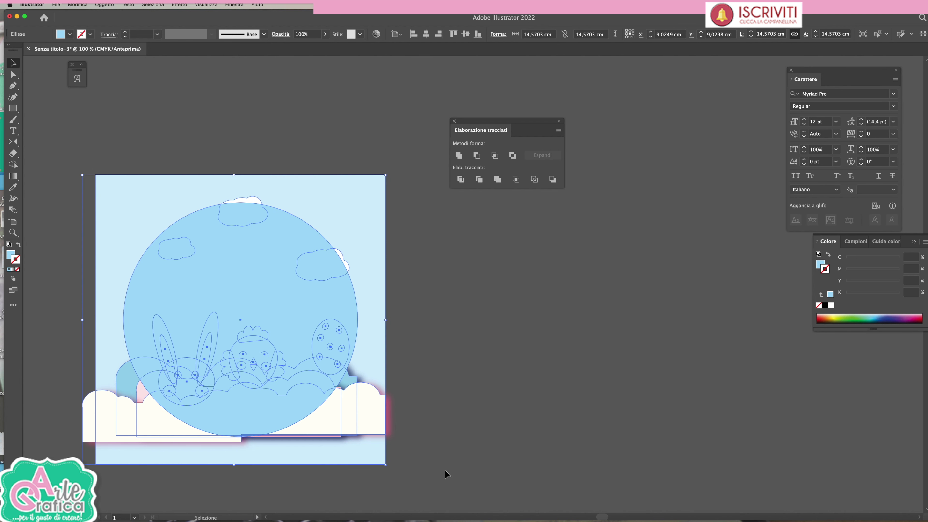
pyautogui.keyDown('shift'); pyautogui.click(367, 211); pyautogui.keyUp('shift')
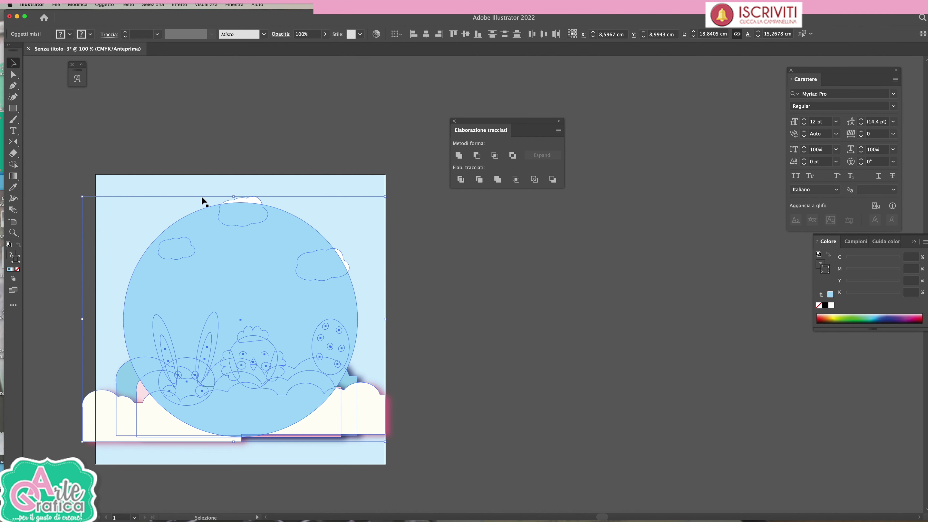
pyautogui.rightClick(229, 222)
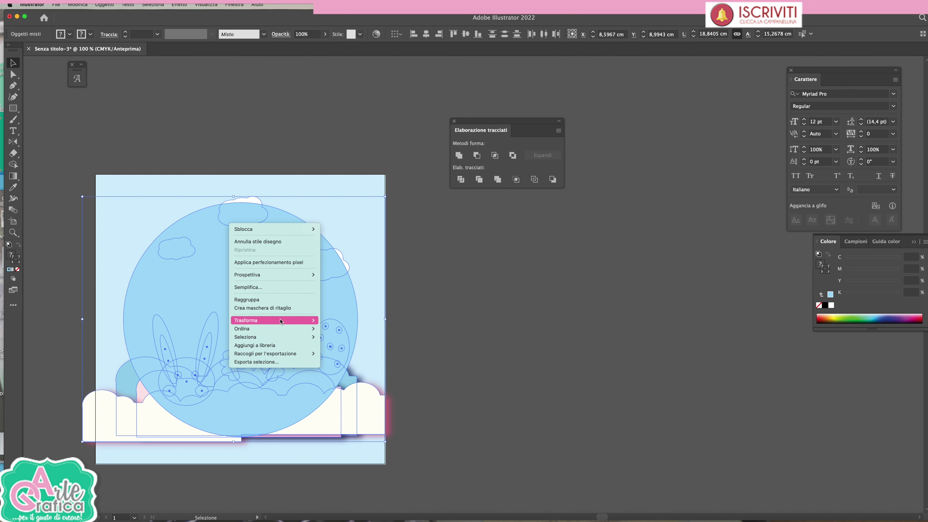
pyautogui.click(276, 308)
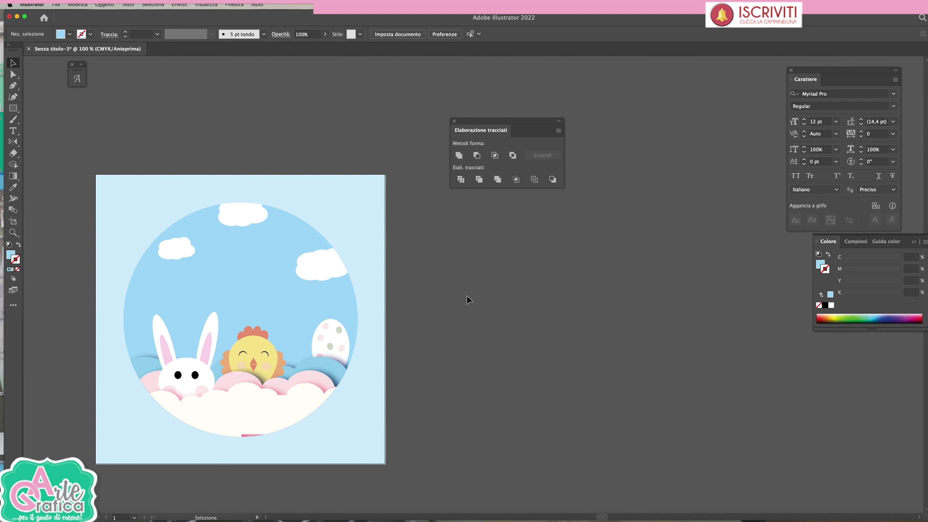
# - Enter the clip group and move the bunny slightly lower
pyautogui.click(231, 407)
pyautogui.click(459, 386)
pyautogui.press('v')
pyautogui.doubleClick(194, 370)
pyautogui.moveTo(193, 369); pyautogui.dragTo(194, 374)
pyautogui.click(415, 373)
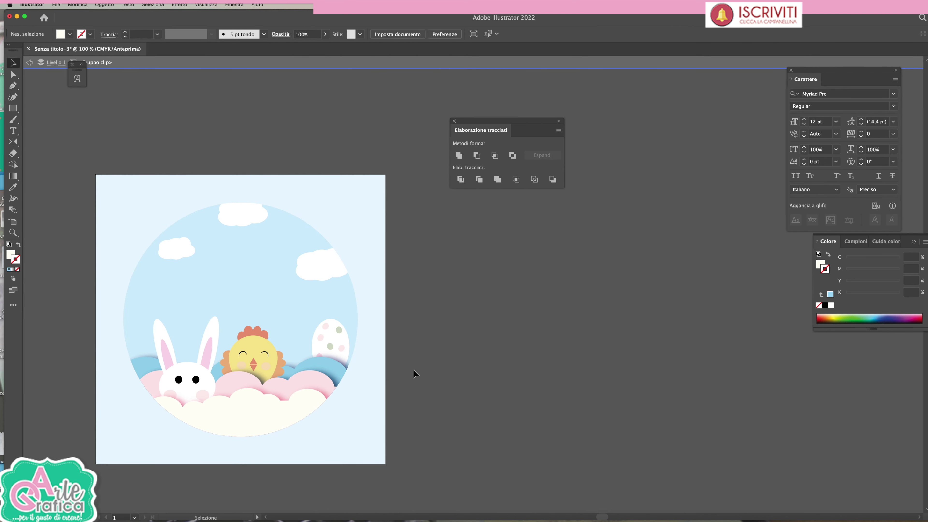
# - Duplicate the polka-dot egg, spread the eggs left and right, then exit the clip group
pyautogui.click(327, 332)
pyautogui.keyDown('alt'); pyautogui.moveTo(338, 320); pyautogui.dragTo(312, 310); pyautogui.keyUp('alt')
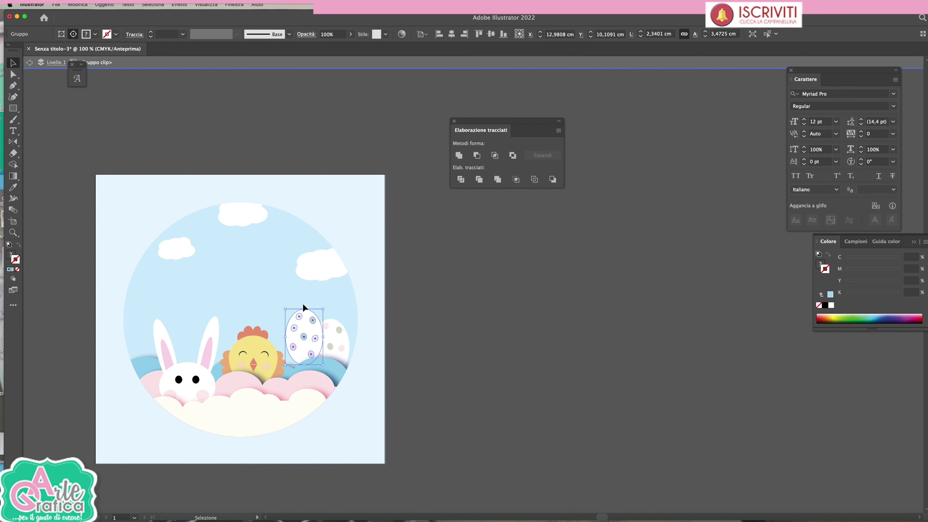
pyautogui.moveTo(343, 328); pyautogui.dragTo(375, 326)
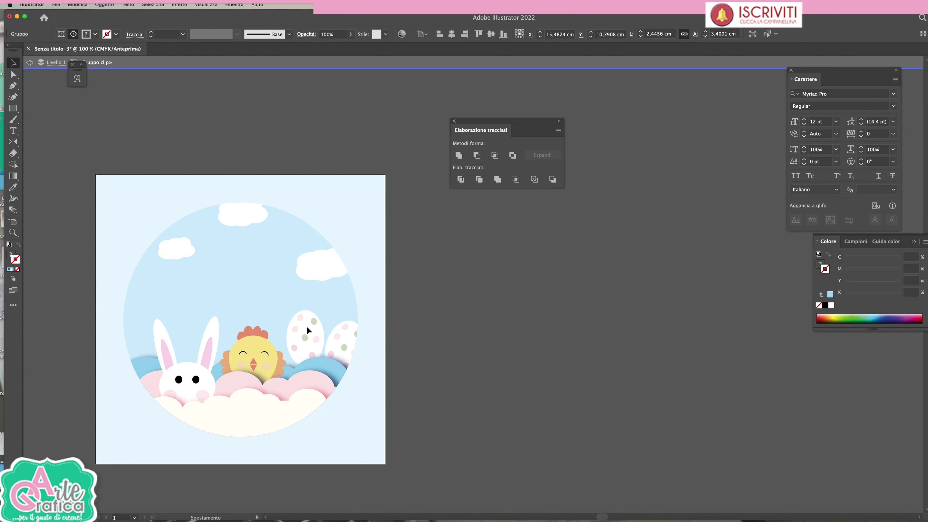
pyautogui.moveTo(312, 333)
pyautogui.mouseDown()
pyautogui.moveTo(312, 346)
pyautogui.moveTo(125, 348)
pyautogui.mouseUp()
pyautogui.click(378, 328)
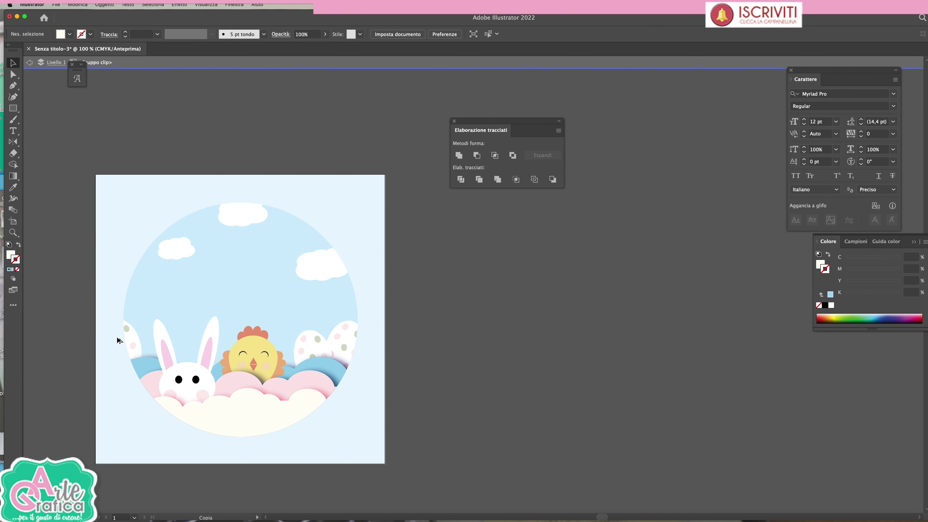
pyautogui.doubleClick(477, 333)
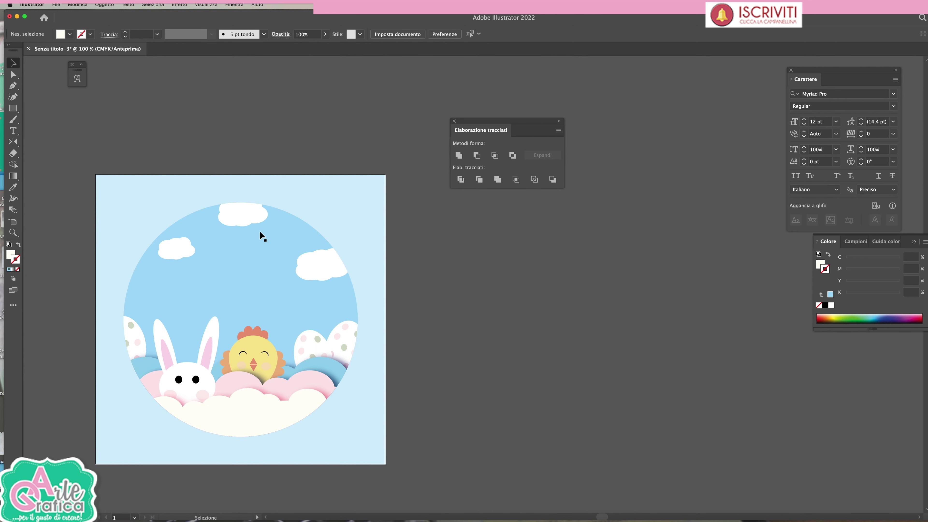
# - Add a drop shadow to the three white clouds
pyautogui.press('a')
pyautogui.click(174, 250)
pyautogui.keyDown('shift'); pyautogui.click(266, 215); pyautogui.keyUp('shift')
pyautogui.keyDown('shift'); pyautogui.click(321, 265); pyautogui.keyUp('shift')
pyautogui.click(179, 4)
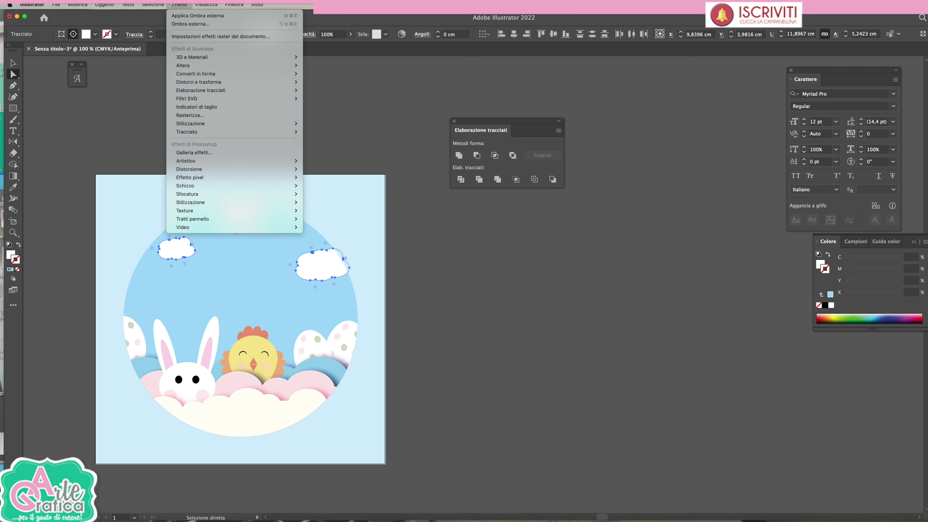
pyautogui.click(197, 16)
pyautogui.click(380, 109)
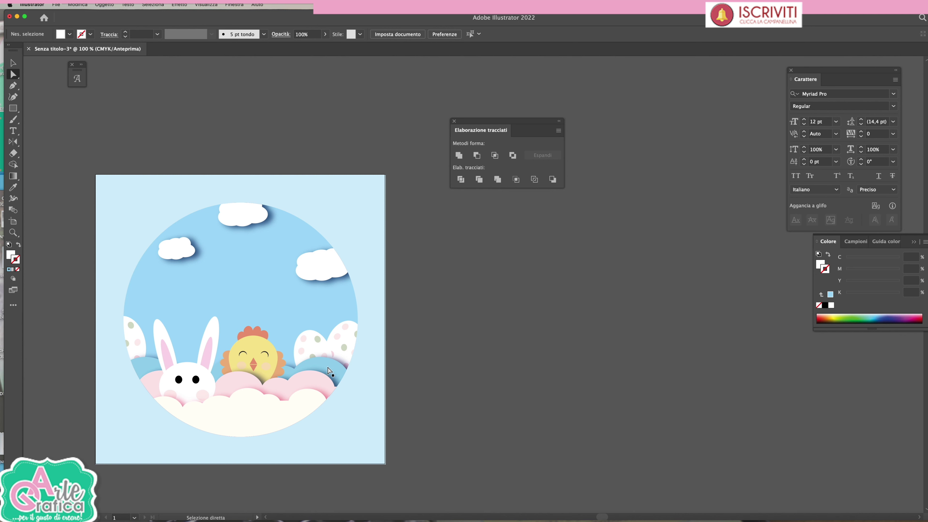
# - Give the bunny a dark grey drop shadow at lowered opacity
pyautogui.click(13, 63)
pyautogui.doubleClick(194, 369)
pyautogui.click(193, 370)
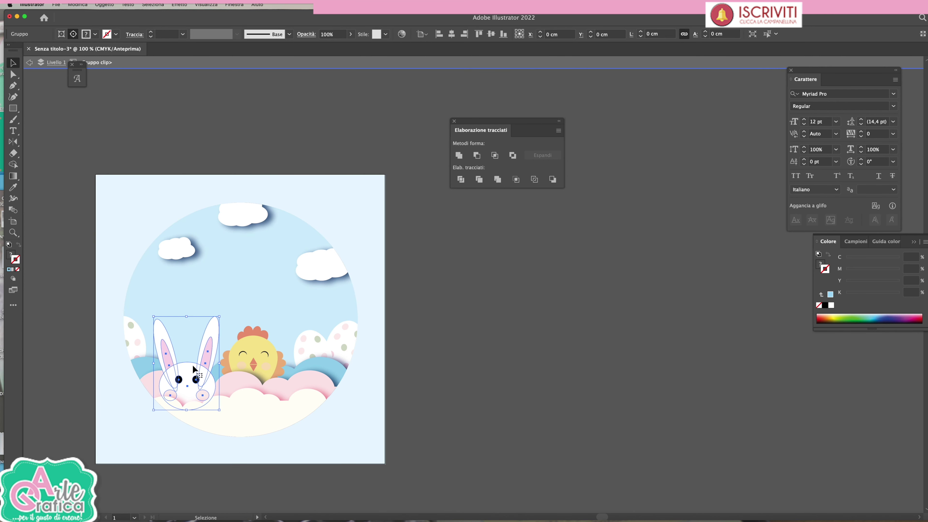
pyautogui.click(197, 4)
pyautogui.moveTo(190, 123)
pyautogui.click(329, 157)
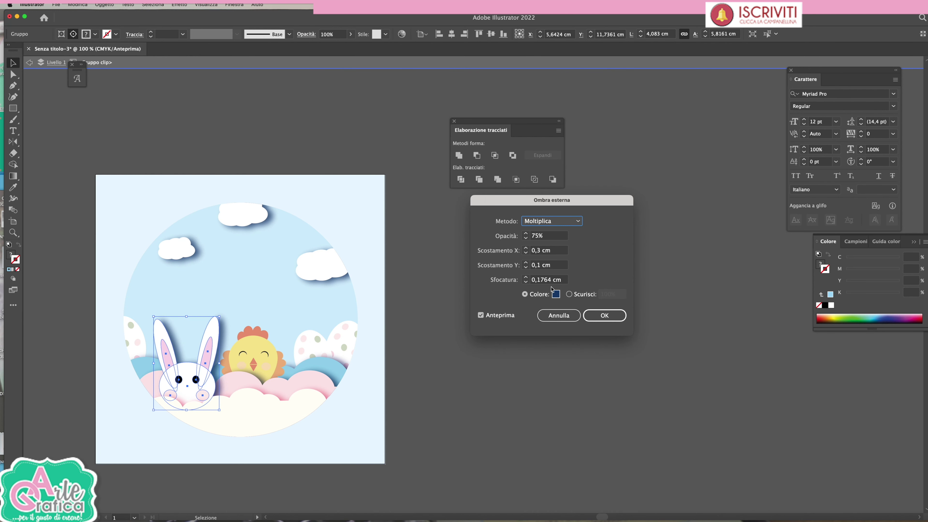
pyautogui.click(555, 293)
pyautogui.click(197, 167)
pyautogui.click(416, 77)
pyautogui.click(526, 239)
pyautogui.click(526, 239)
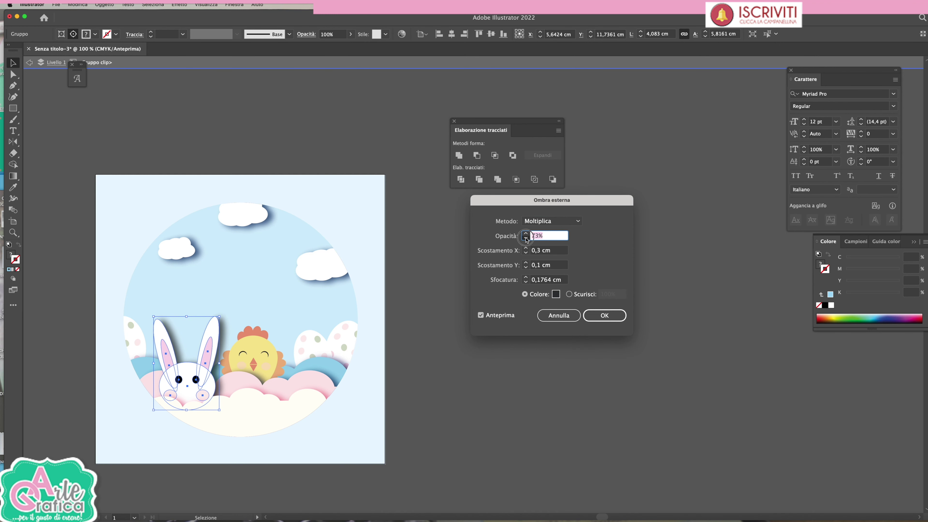
pyautogui.click(526, 239)
pyautogui.click(526, 239)
pyautogui.moveTo(534, 237); pyautogui.dragTo(527, 236)
pyautogui.write('4')
pyautogui.click(481, 315)
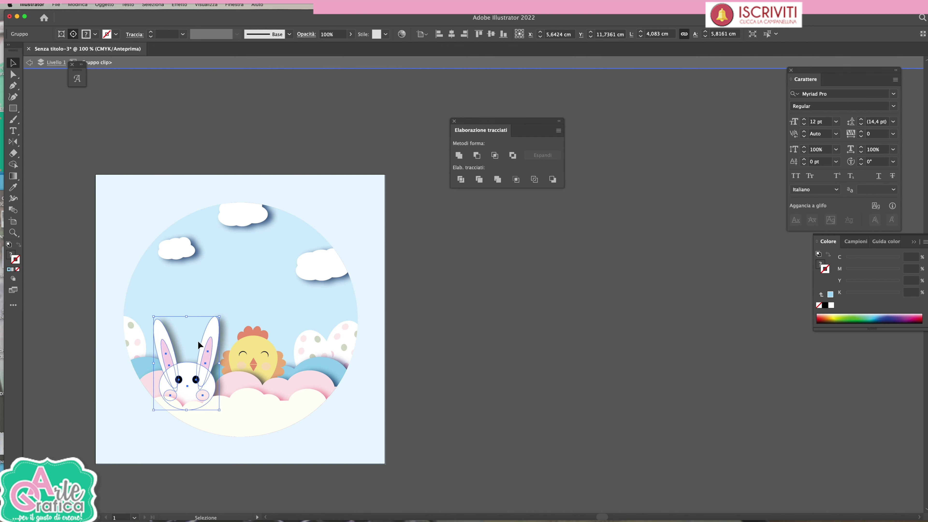
# - Reapply the same drop shadow to the chick and the three polka-dot eggs
pyautogui.click(263, 352)
pyautogui.click(179, 5)
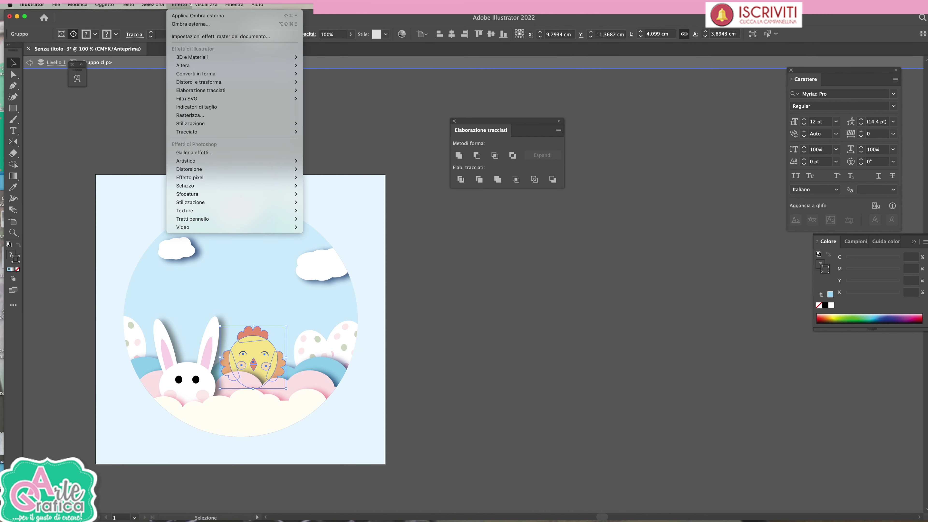
pyautogui.click(192, 15)
pyautogui.click(308, 333)
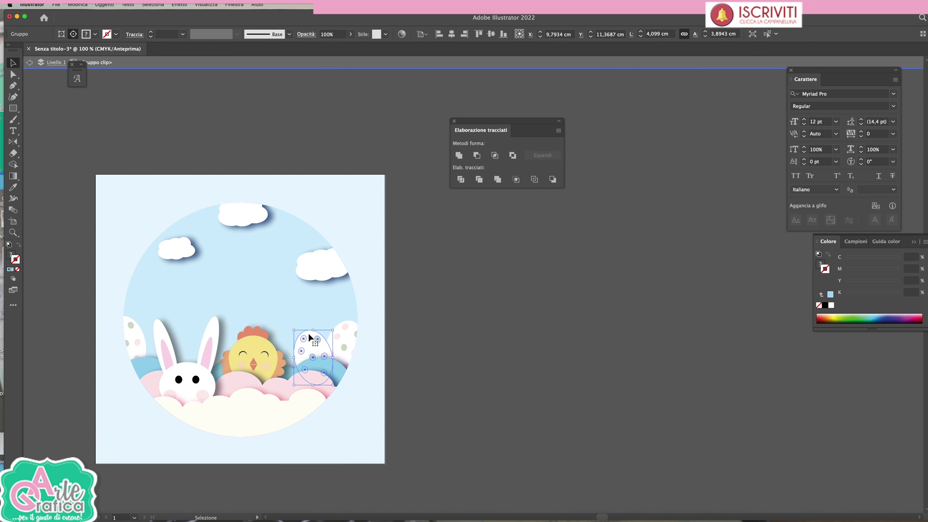
pyautogui.keyDown('shift'); pyautogui.click(353, 332); pyautogui.keyUp('shift')
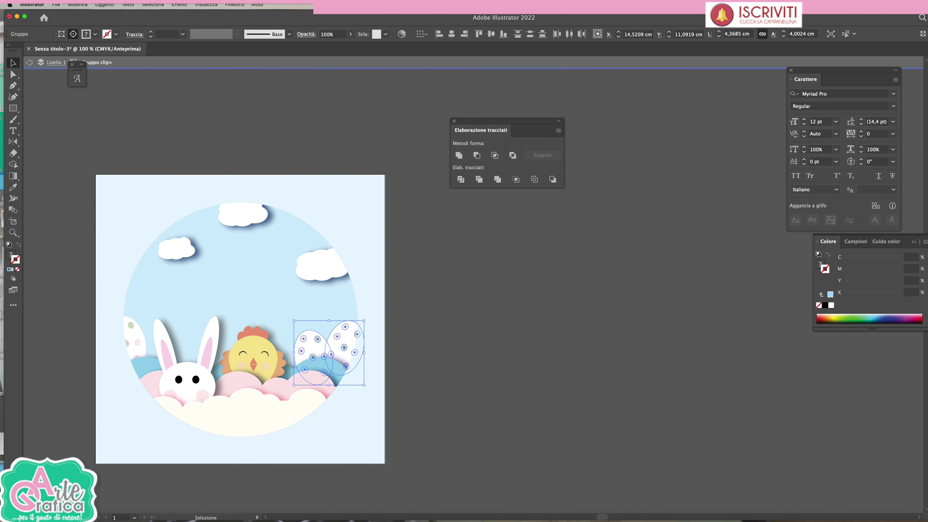
pyautogui.click(179, 5)
pyautogui.click(197, 15)
pyautogui.click(418, 294)
pyautogui.click(135, 331)
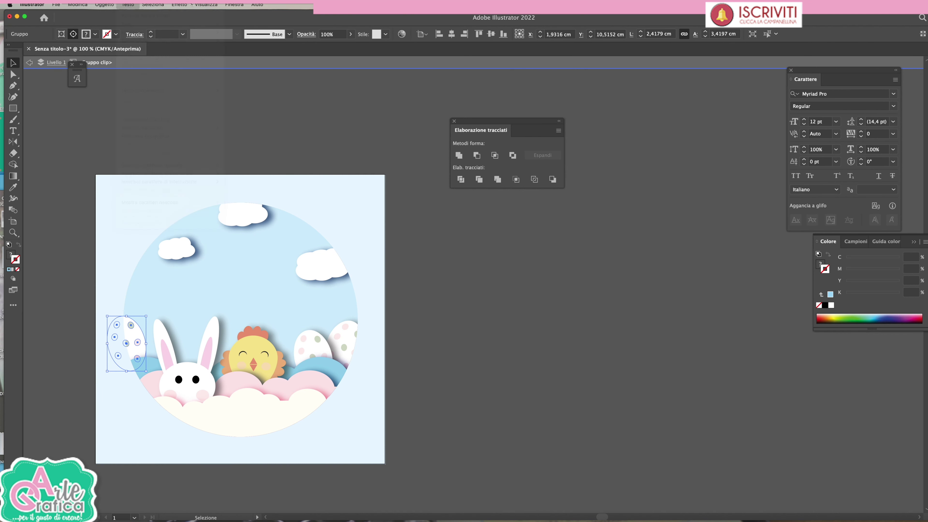
pyautogui.click(180, 5)
pyautogui.click(182, 16)
pyautogui.click(514, 362)
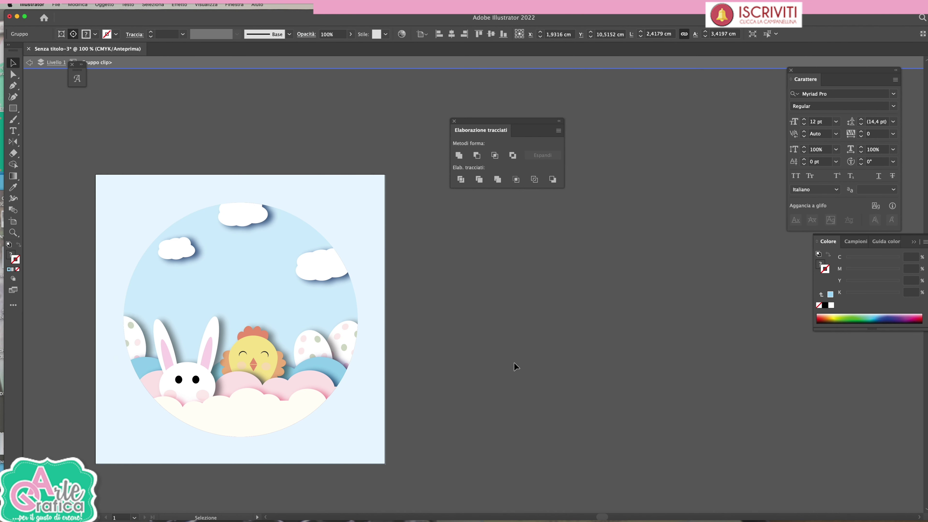
pyautogui.doubleClick(503, 359)
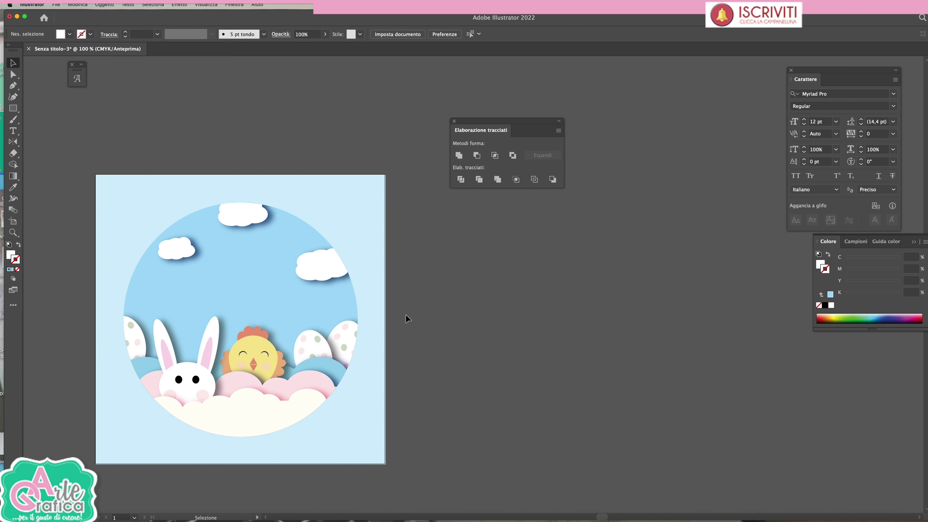
# - Lock the clipped Easter scene group in place, undoing an accidental move
pyautogui.click(104, 4)
pyautogui.click(126, 71)
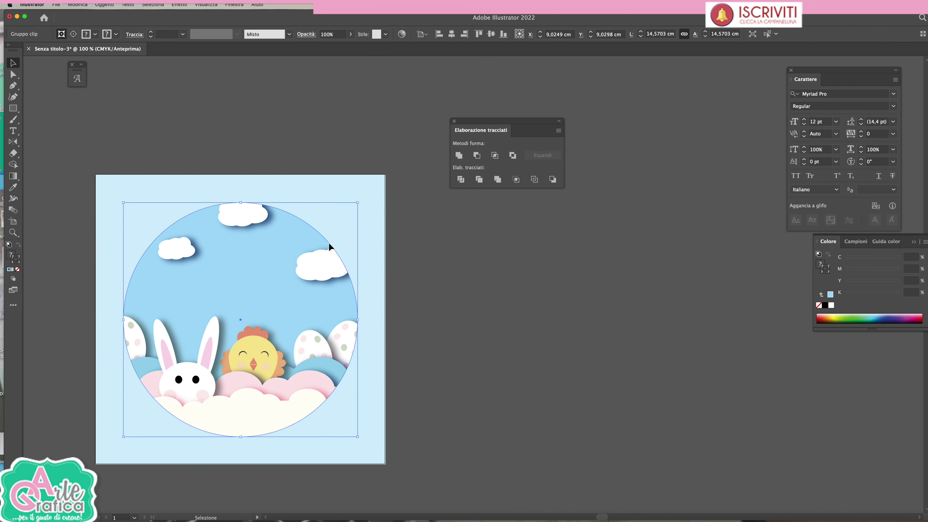
pyautogui.moveTo(331, 249); pyautogui.dragTo(285, 206)
pyautogui.hotkey('ctrl', 'z')
pyautogui.click(106, 4)
pyautogui.moveTo(124, 61)
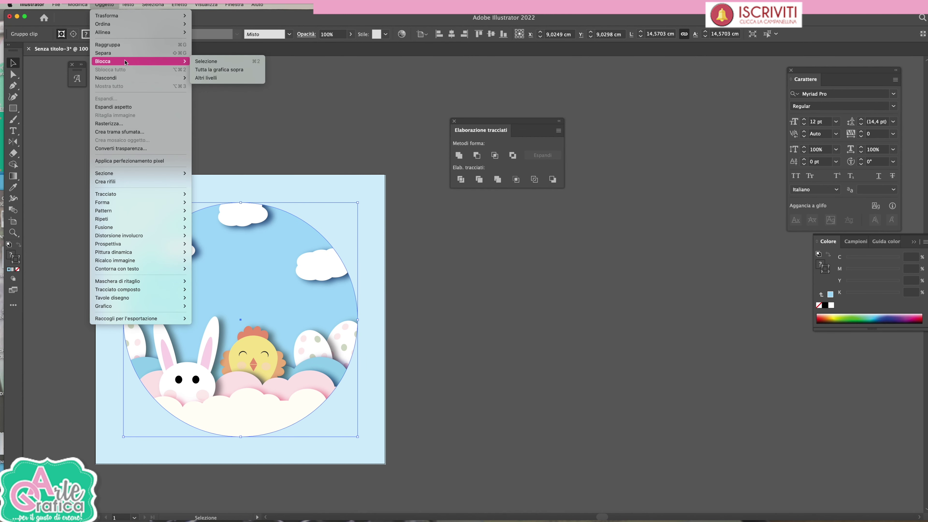
pyautogui.click(214, 63)
# - Add a dark navy inner glow with Multiply blending to the sky-blue circle
pyautogui.click(317, 242)
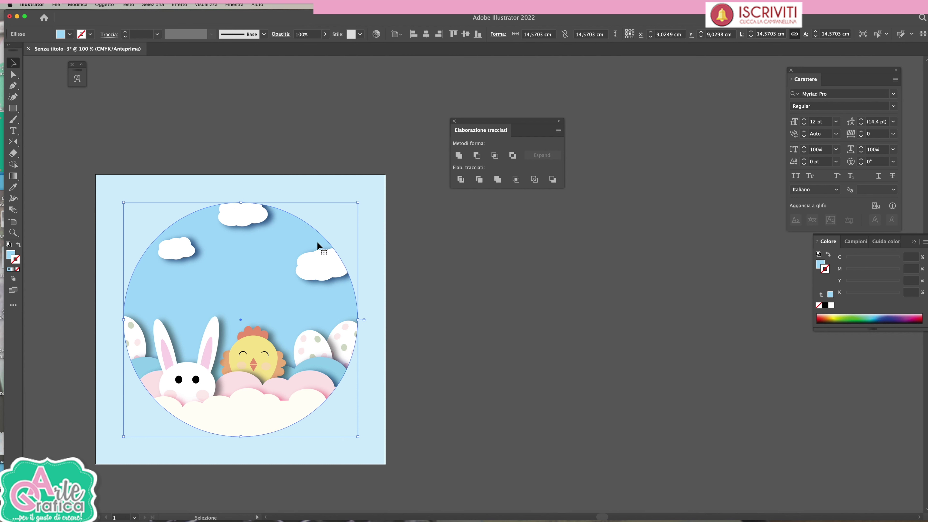
pyautogui.click(206, 4)
pyautogui.moveTo(217, 123)
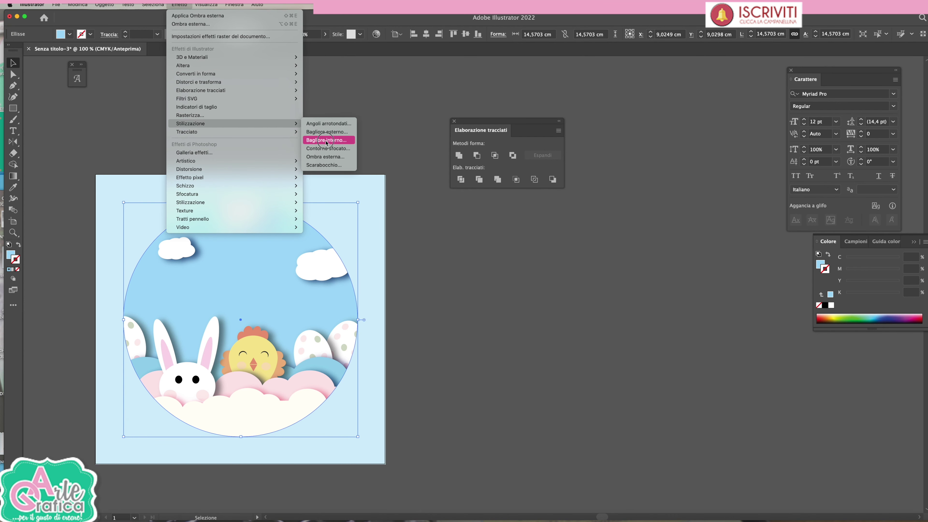
pyautogui.click(326, 140)
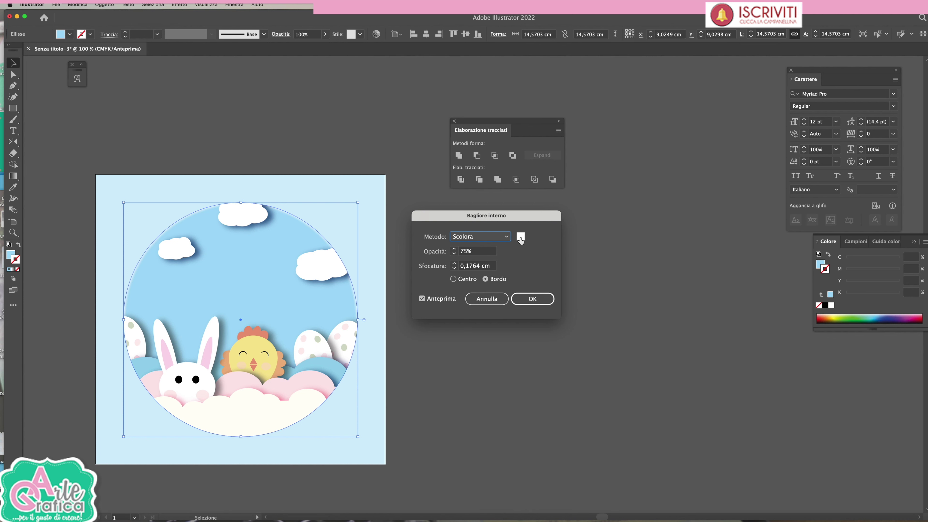
pyautogui.click(520, 237)
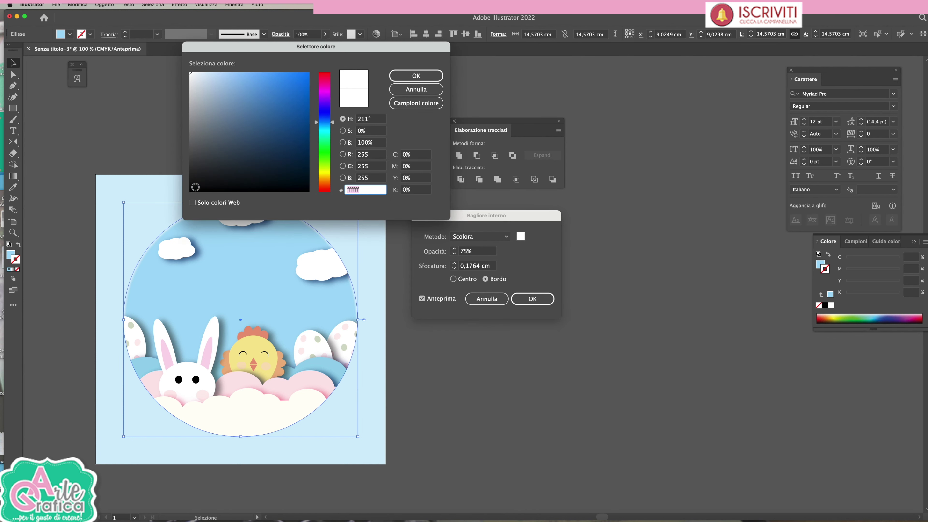
pyautogui.click(195, 187)
pyautogui.moveTo(243, 158); pyautogui.dragTo(300, 168)
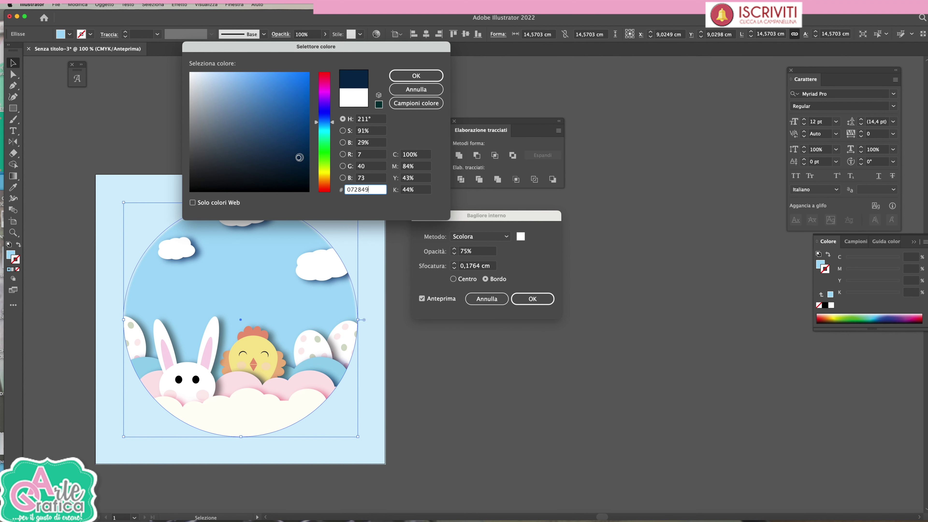
pyautogui.click(417, 76)
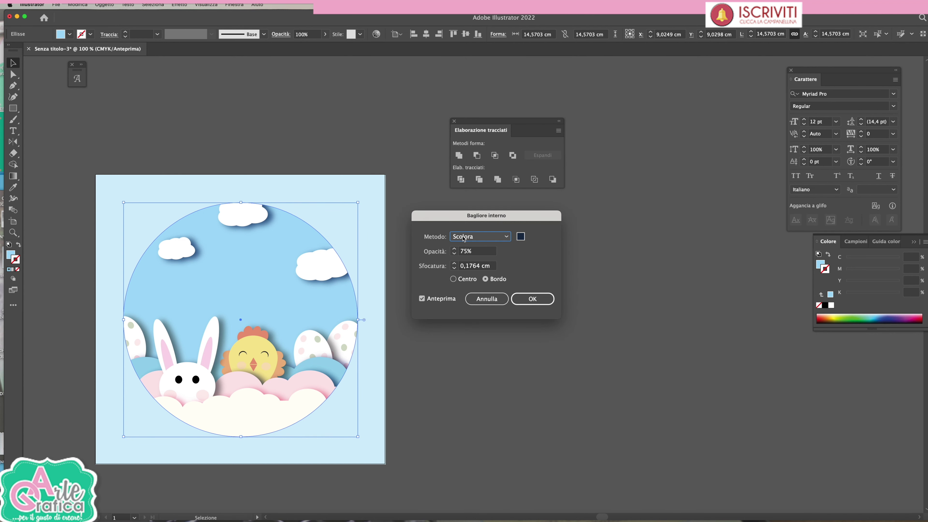
pyautogui.click(454, 249)
pyautogui.click(454, 278)
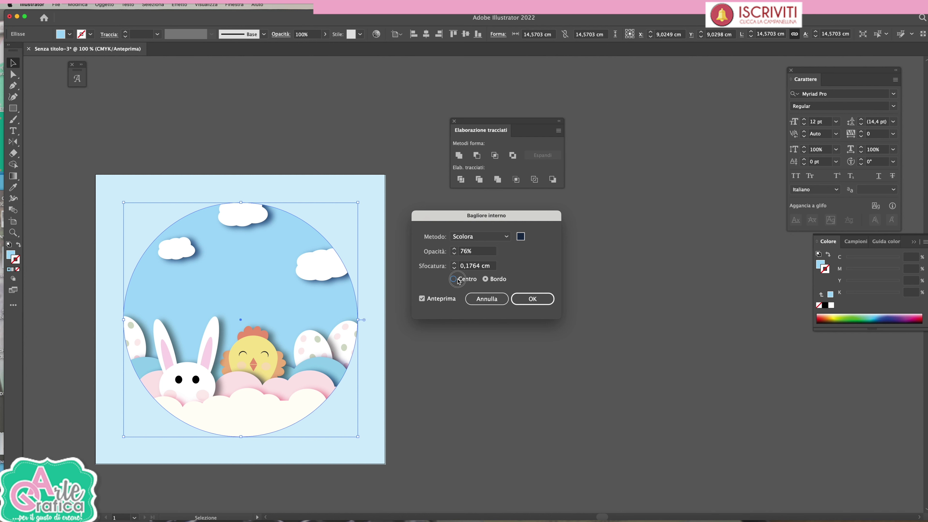
pyautogui.click(473, 236)
pyautogui.click(473, 260)
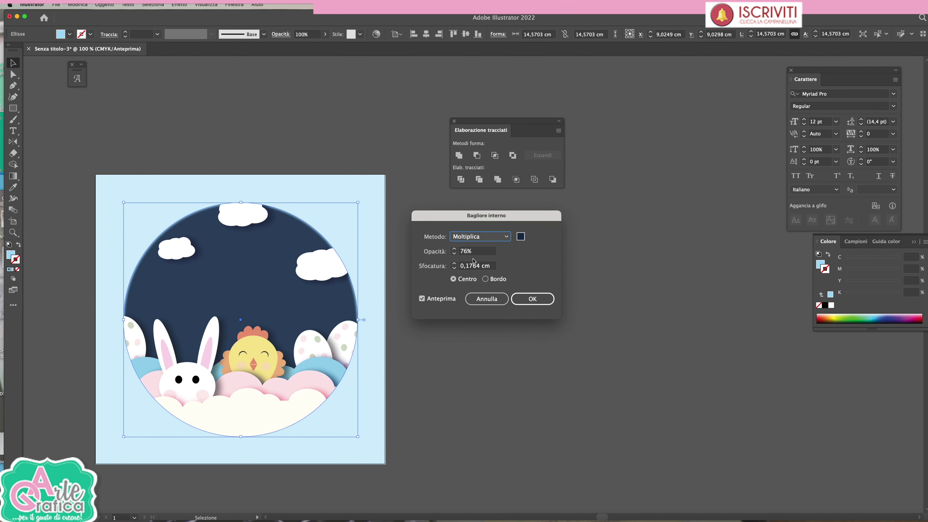
# - Set the inner glow to Edge with 50% opacity and 0,4 cm blur
pyautogui.click(455, 268)
pyautogui.click(485, 279)
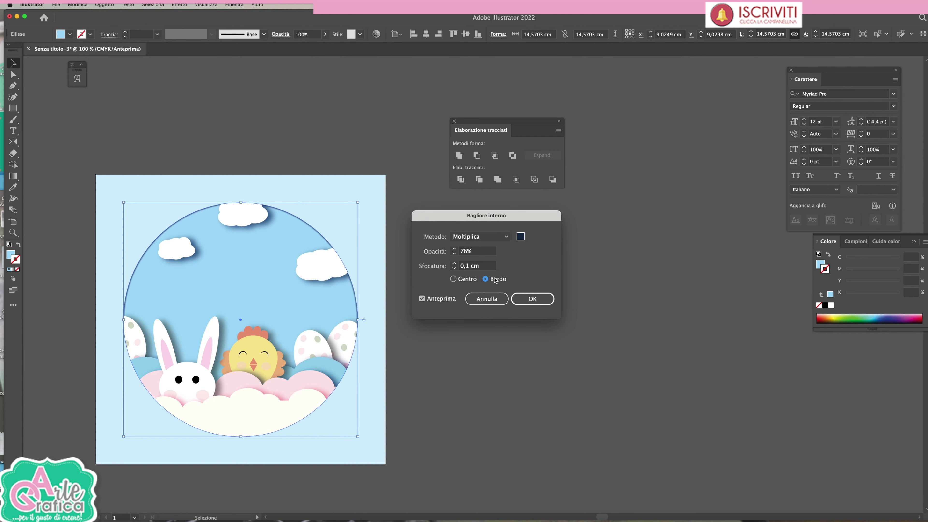
pyautogui.click(454, 249)
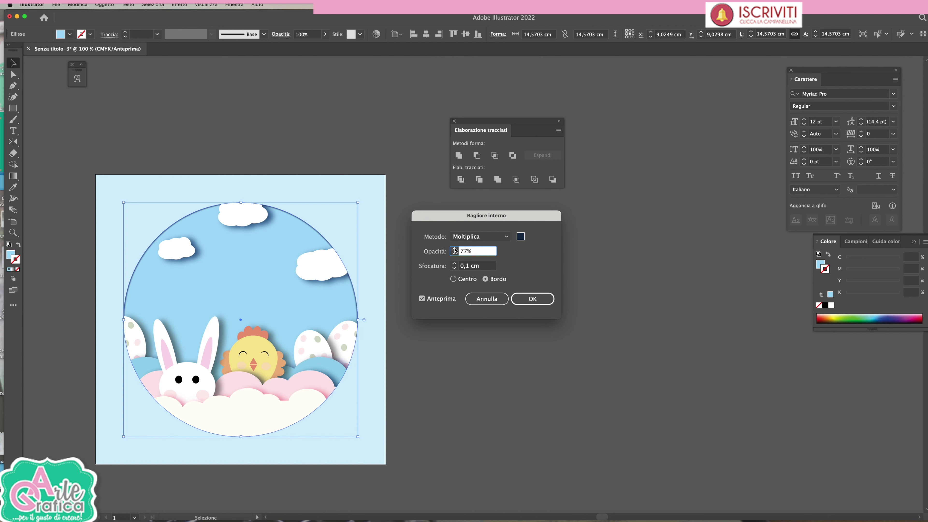
pyautogui.moveTo(466, 251); pyautogui.dragTo(453, 253)
pyautogui.press('Tab')
pyautogui.click(454, 266)
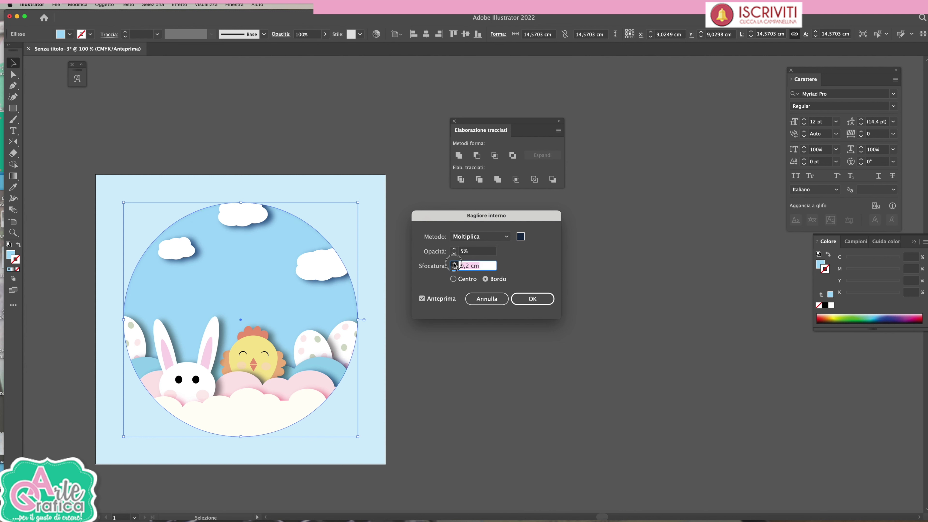
pyautogui.click(454, 264)
pyautogui.click(454, 264)
pyautogui.click(455, 264)
pyautogui.click(454, 264)
pyautogui.click(455, 264)
pyautogui.click(463, 252)
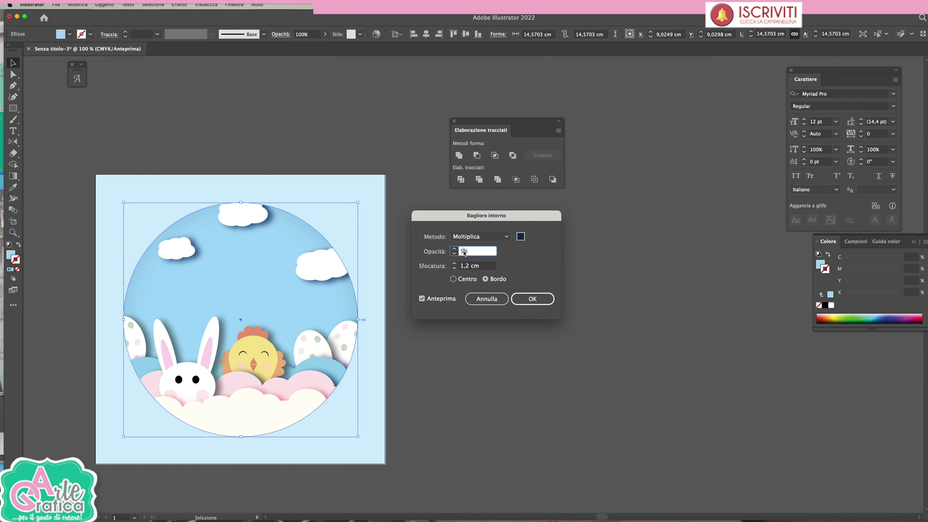
pyautogui.write('50')
pyautogui.click(454, 268)
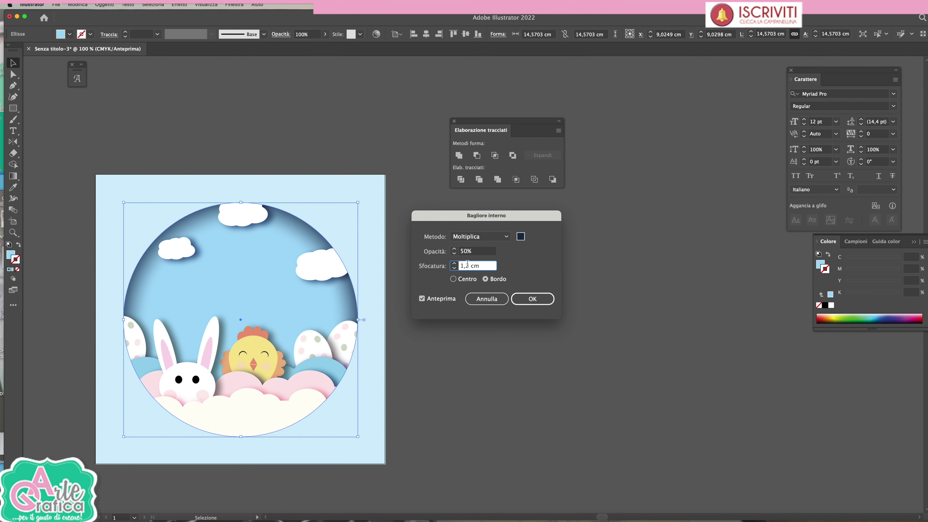
pyautogui.click(455, 268)
pyautogui.click(455, 268)
pyautogui.click(454, 268)
pyautogui.click(455, 268)
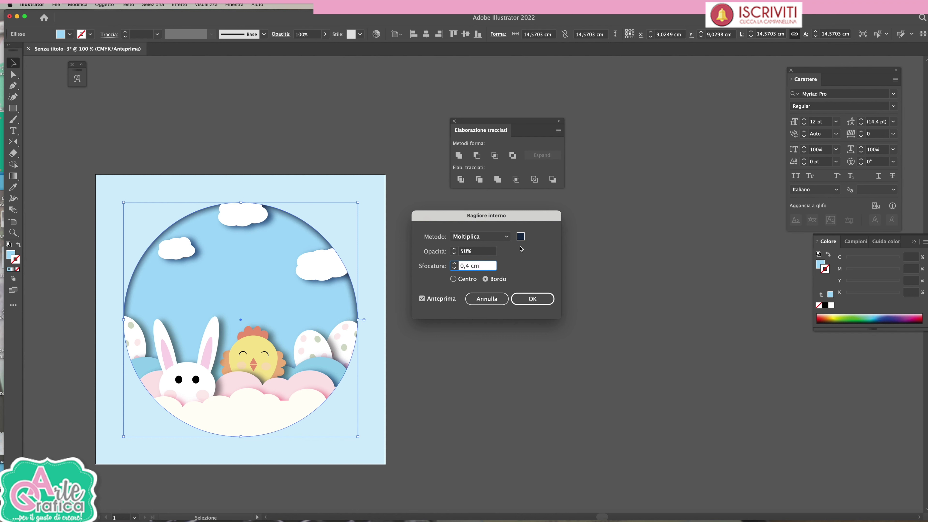
# - Lighten the glow's navy slightly, raise the blur, and apply the inner glow
pyautogui.click(520, 237)
pyautogui.moveTo(296, 159); pyautogui.dragTo(297, 144)
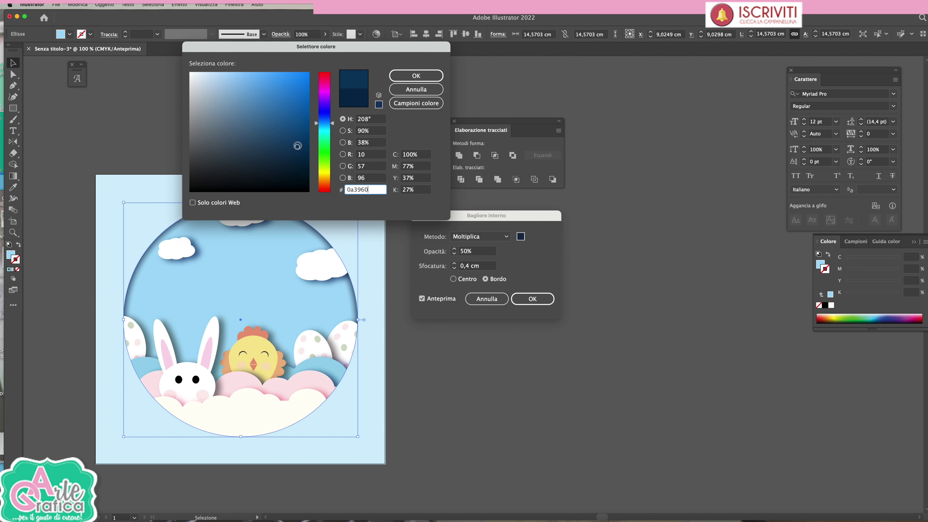
pyautogui.click(416, 75)
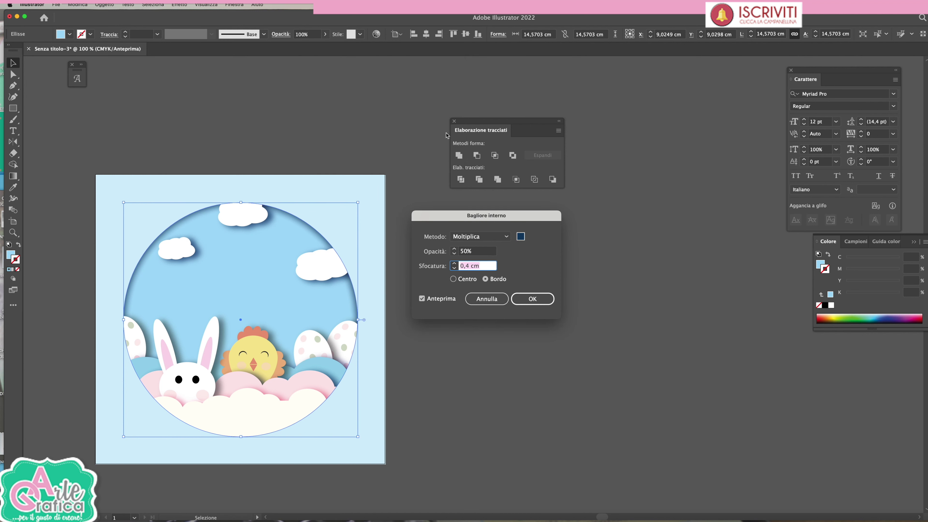
pyautogui.click(454, 264)
pyautogui.click(533, 299)
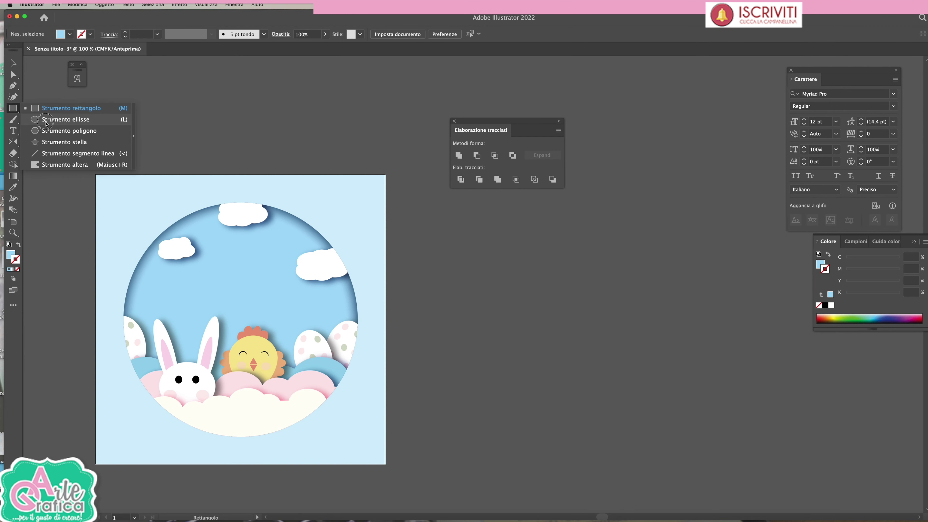
pyautogui.moveTo(13, 108); pyautogui.dragTo(55, 128)
pyautogui.moveTo(240, 310); pyautogui.dragTo(360, 428)
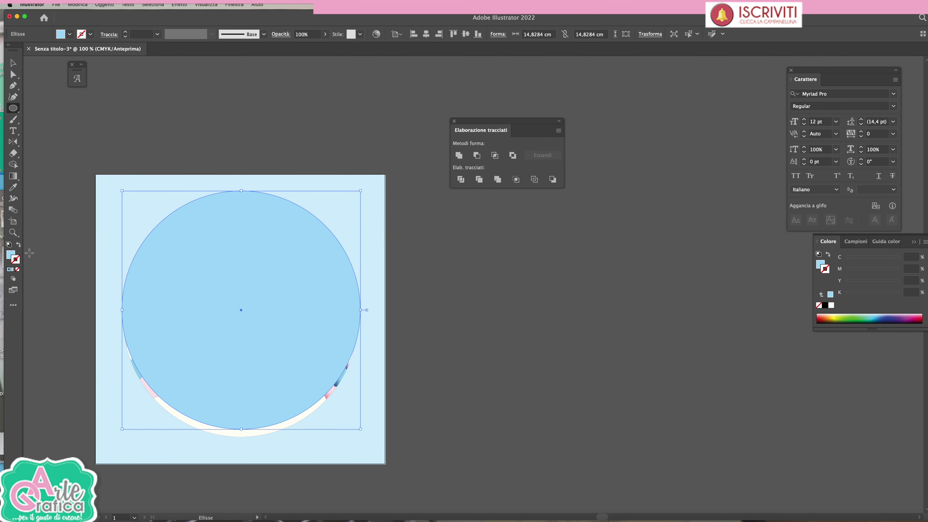
pyautogui.click(17, 245)
pyautogui.click(17, 67)
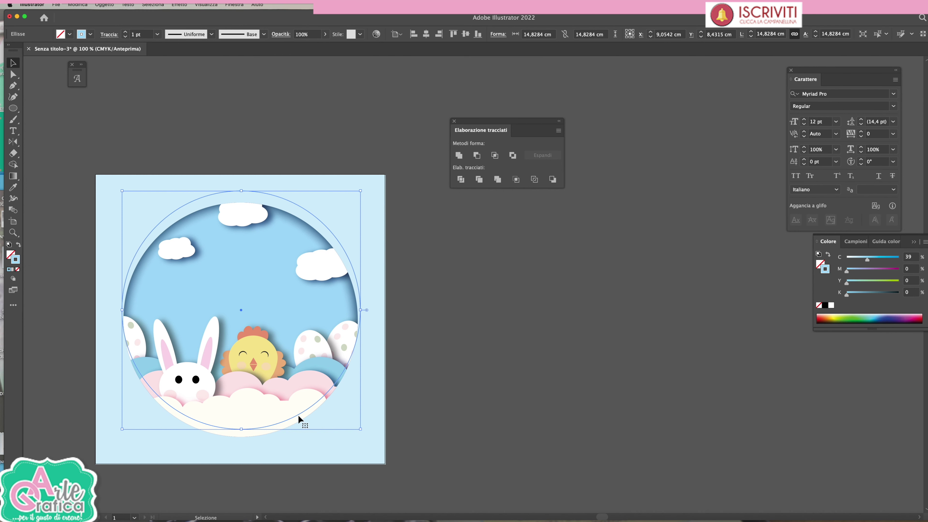
pyautogui.moveTo(298, 414); pyautogui.dragTo(299, 422)
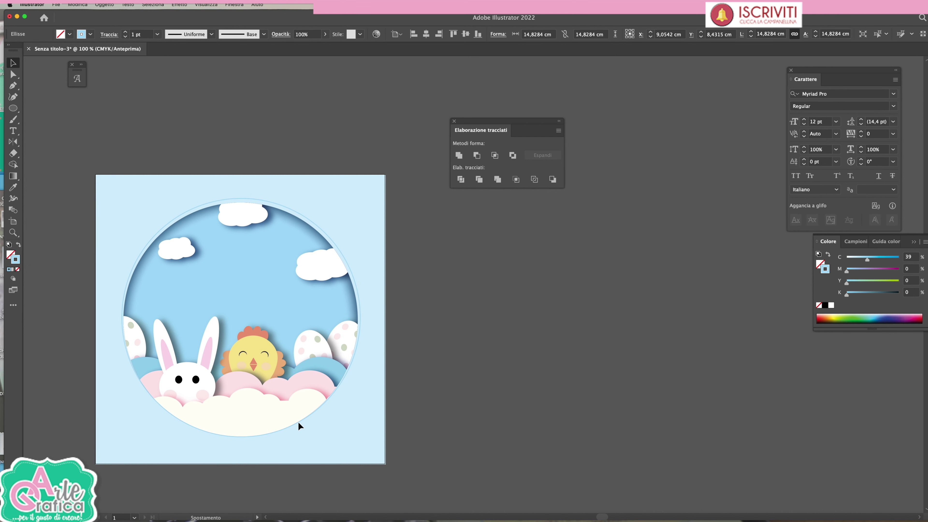
pyautogui.moveTo(241, 201); pyautogui.dragTo(583, 233)
pyautogui.click(410, 294)
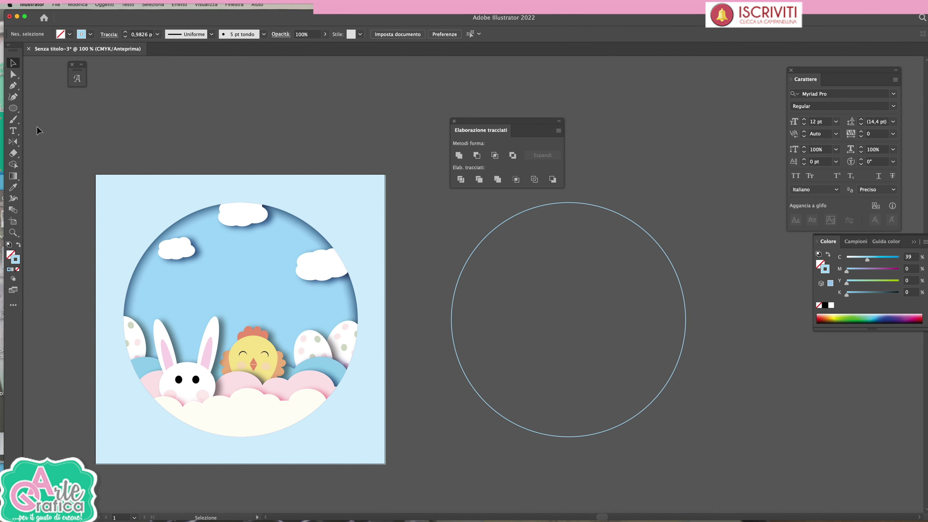
pyautogui.click(13, 130)
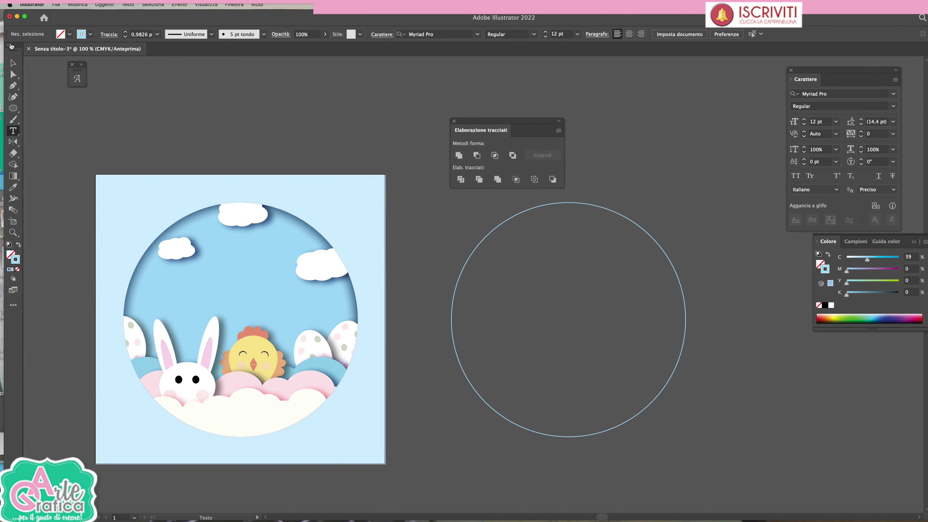
pyautogui.click(13, 74)
pyautogui.moveTo(553, 197); pyautogui.dragTo(617, 224)
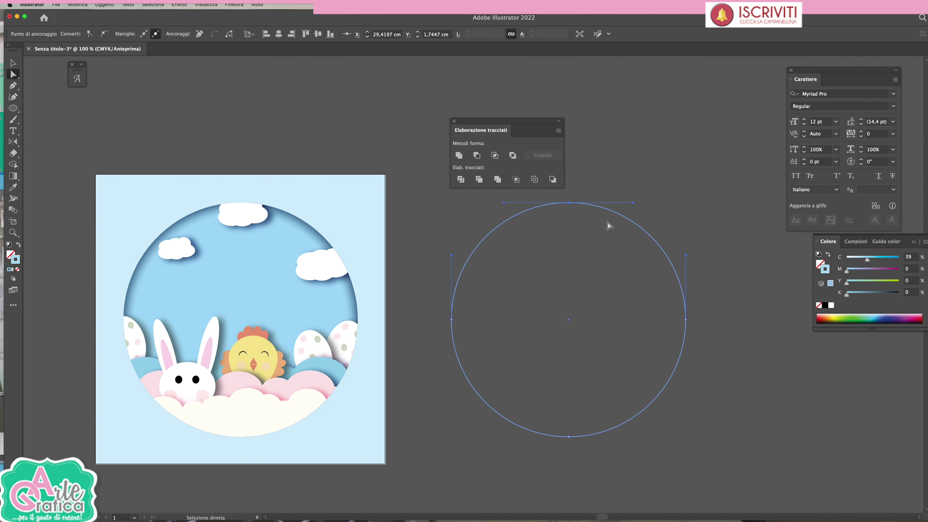
pyautogui.press('Delete')
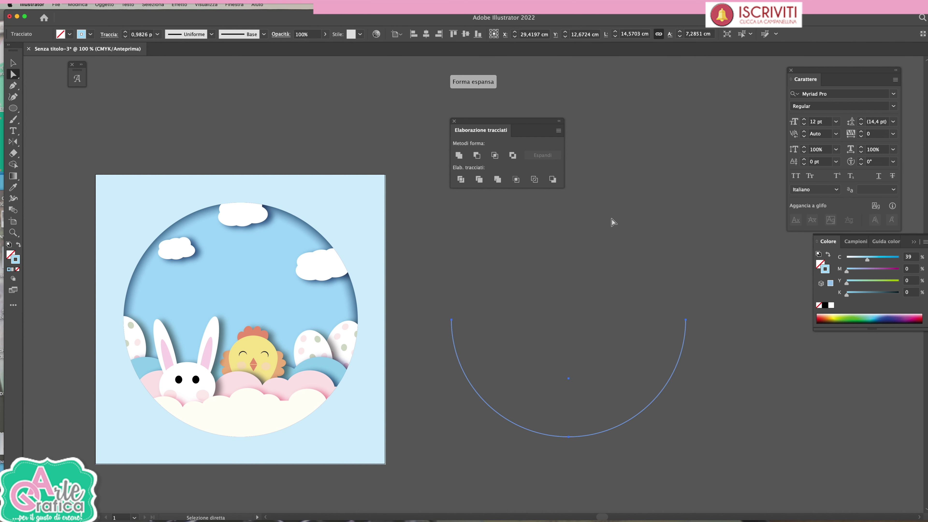
pyautogui.click(613, 222)
pyautogui.click(13, 131)
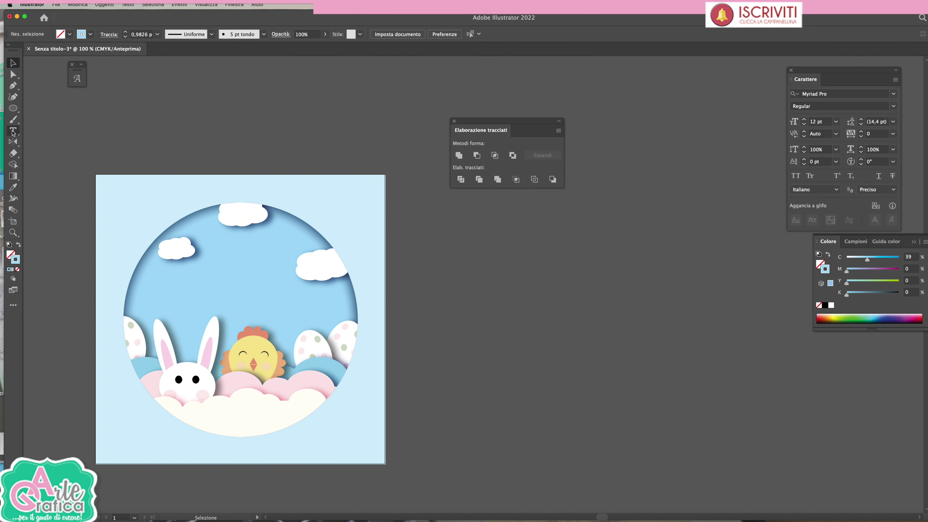
# - Type the 'Felice Pasqua' title in Abril Fatface and enlarge it across the circle
pyautogui.click(174, 290)
pyautogui.write('Felice Pasqua')
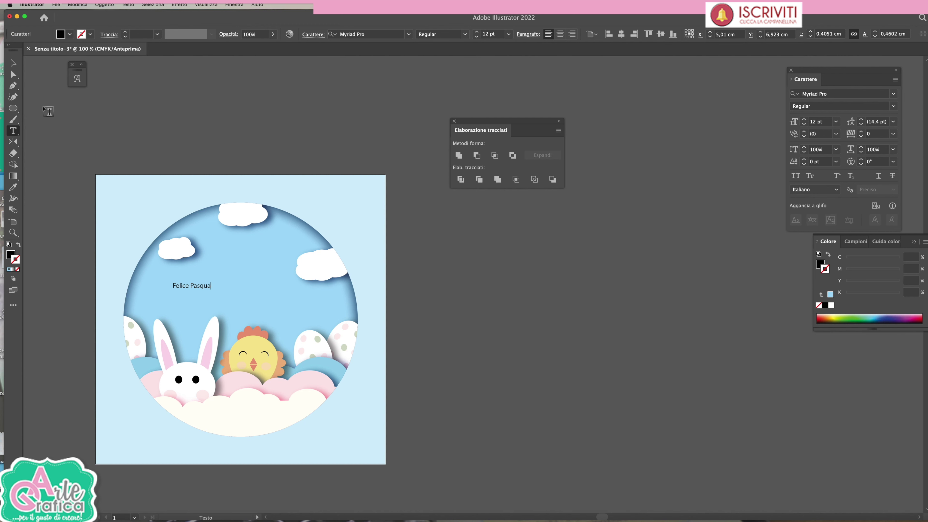
pyautogui.click(408, 34)
pyautogui.press('Down')
pyautogui.press('Down')
pyautogui.press('Down')
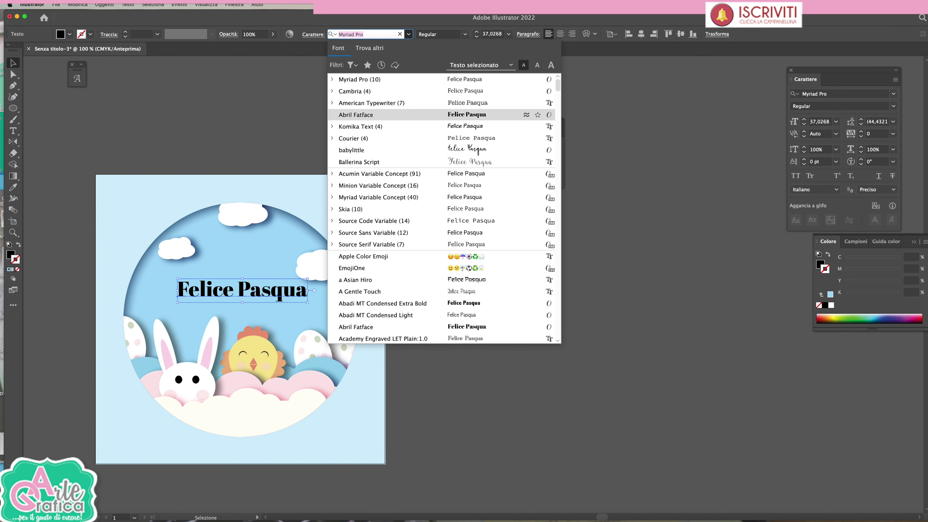
pyautogui.press('Return')
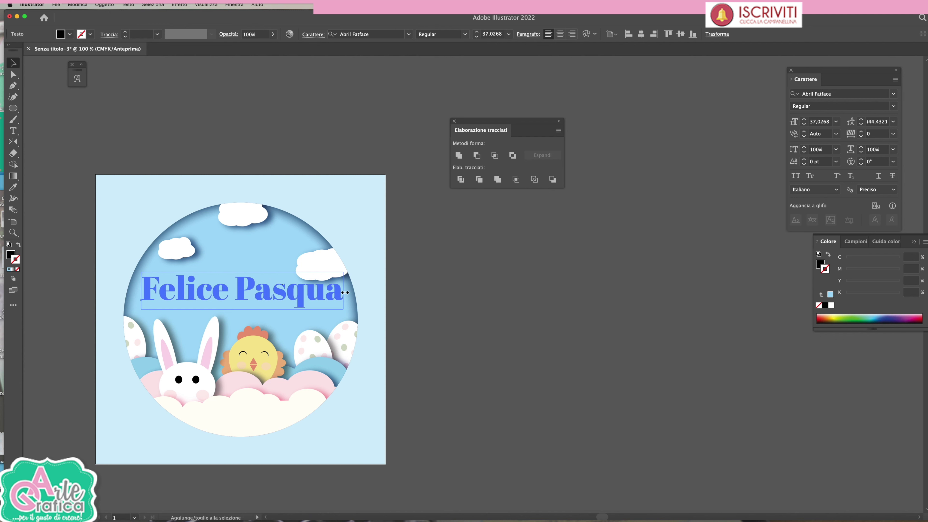
pyautogui.moveTo(310, 292)
pyautogui.mouseDown()
pyautogui.moveTo(345, 292)
pyautogui.moveTo(314, 299)
pyautogui.mouseUp()
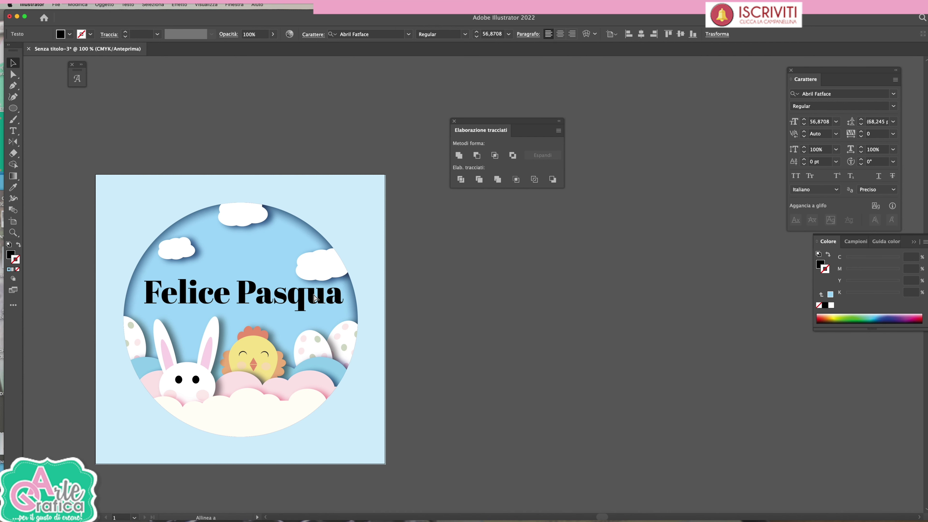
# - Make the title white with a 50% darkened drop shadow offset X 0,2 cm, Y 0 cm
pyautogui.click(10, 255)
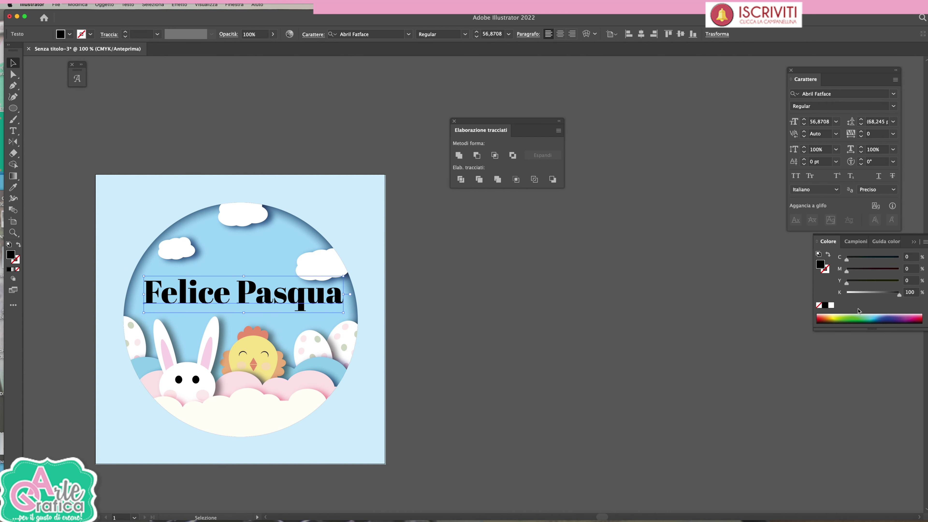
pyautogui.click(831, 305)
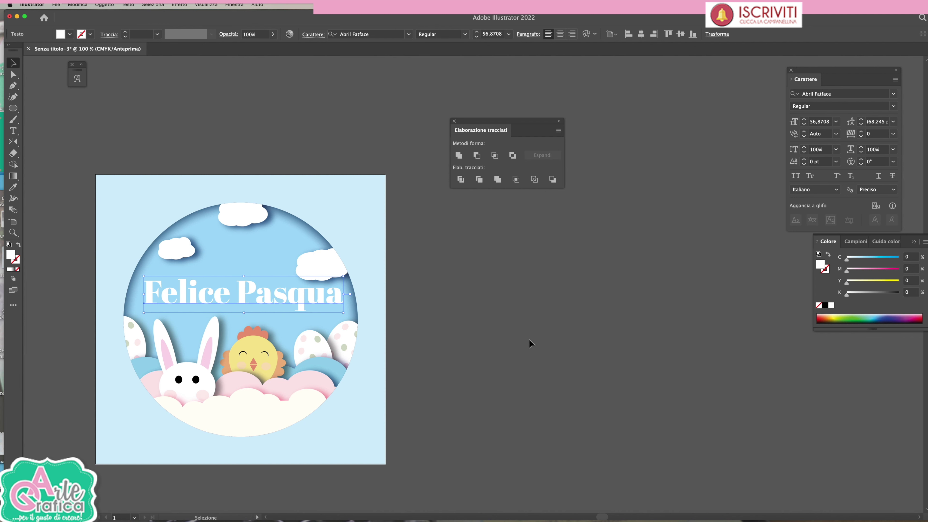
pyautogui.click(213, 4)
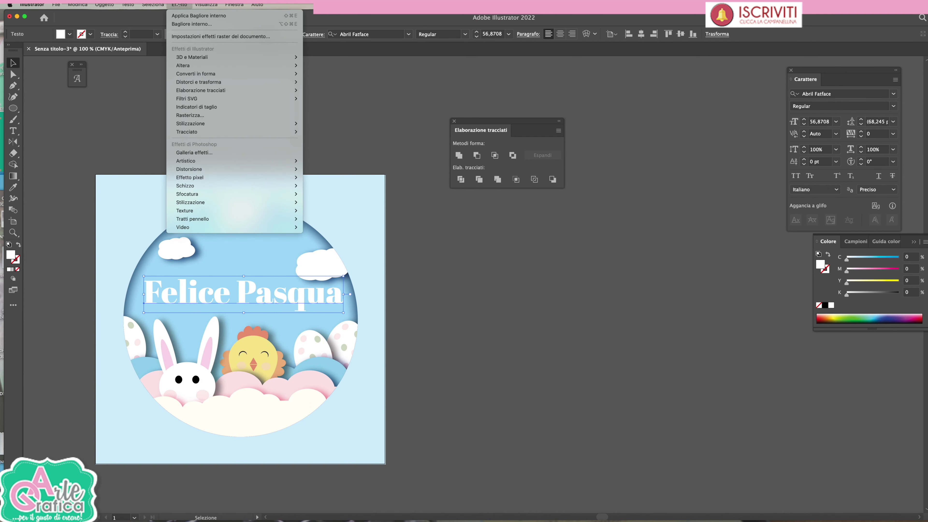
pyautogui.moveTo(190, 123)
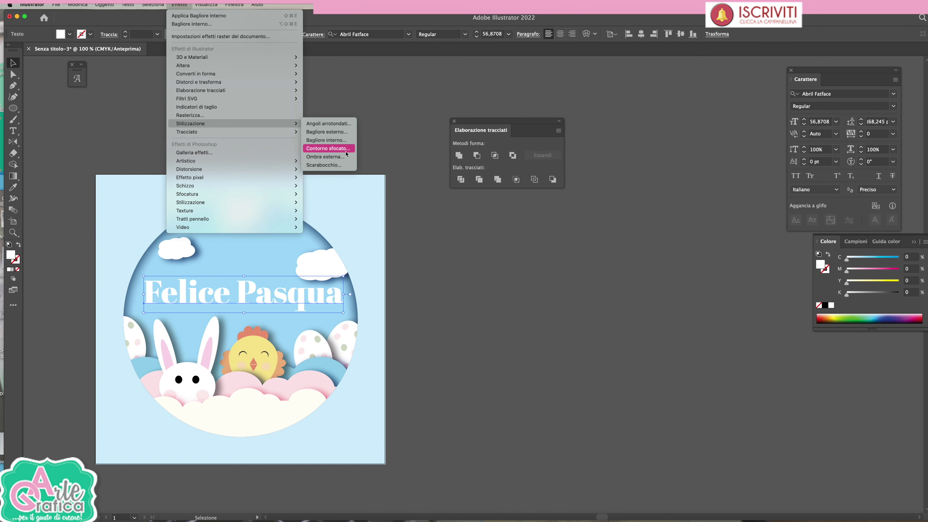
pyautogui.click(347, 159)
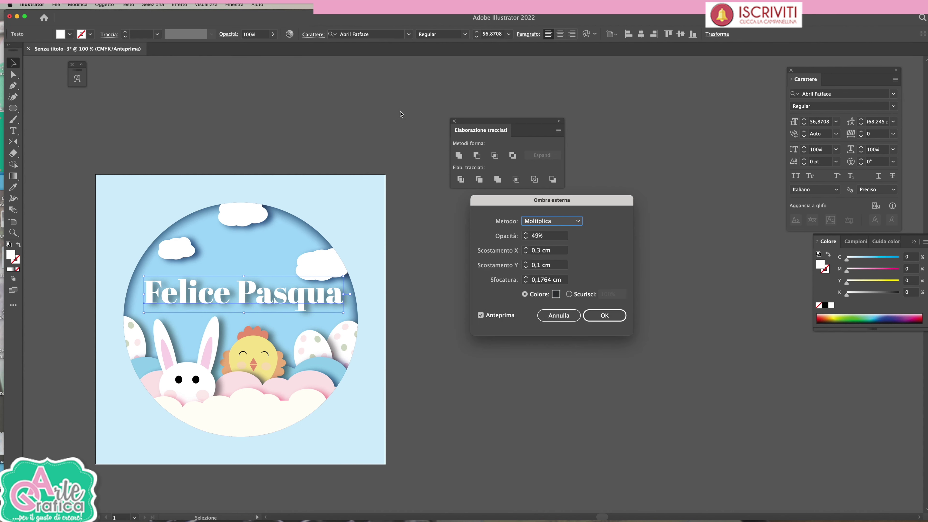
pyautogui.click(526, 253)
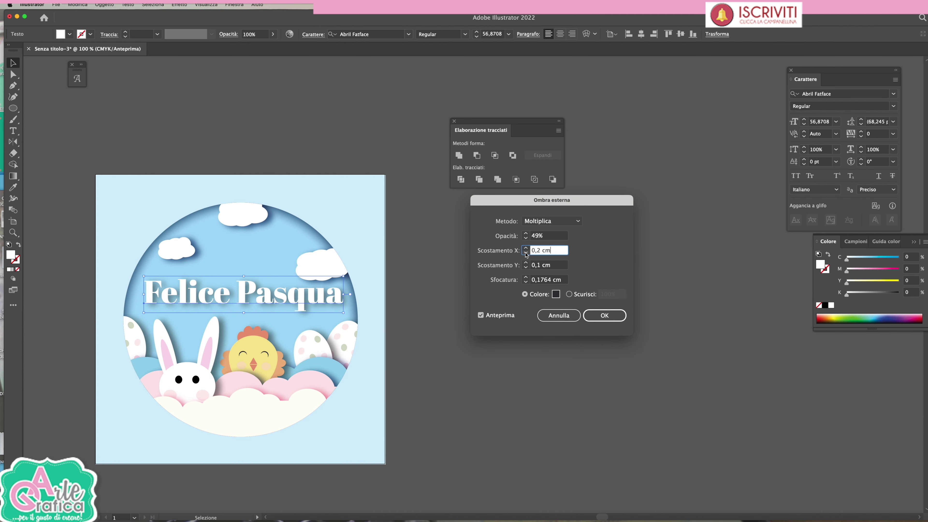
pyautogui.click(526, 268)
pyautogui.click(525, 236)
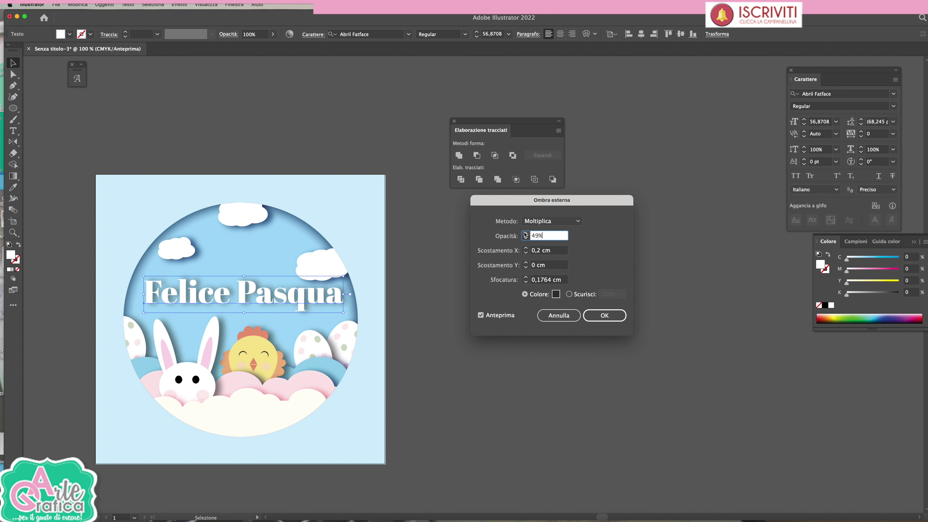
pyautogui.write('50')
pyautogui.click(573, 294)
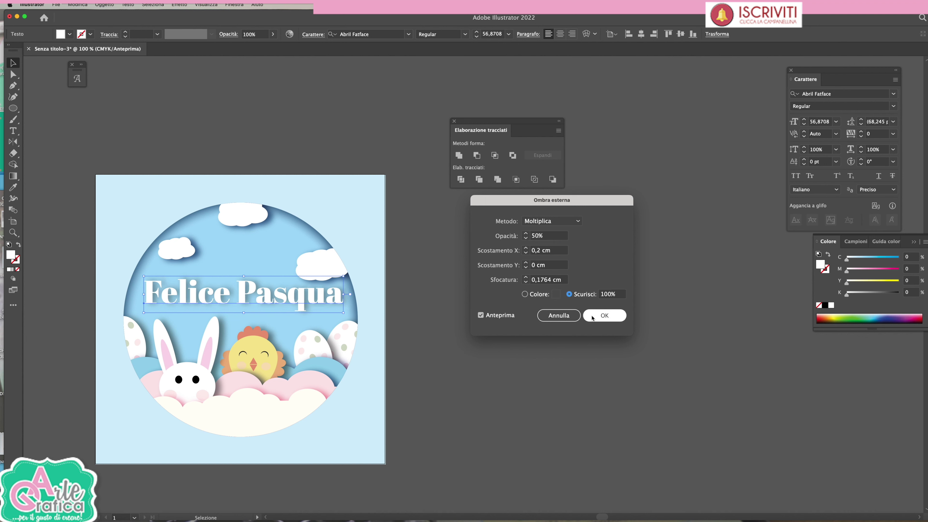
pyautogui.click(593, 316)
pyautogui.click(484, 273)
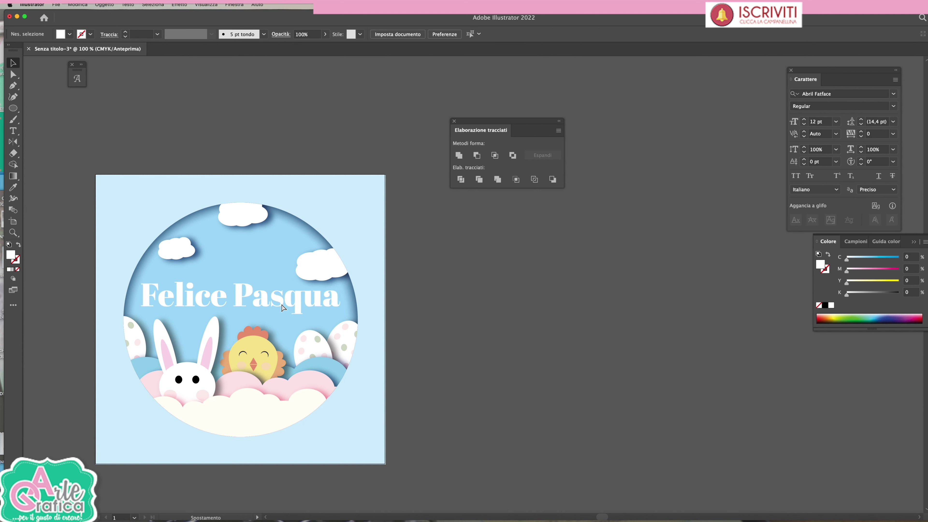
# - Eyedropper the pale pink from the artwork onto the title's fill
pyautogui.click(283, 303)
pyautogui.click(13, 187)
pyautogui.click(287, 407)
pyautogui.click(306, 384)
pyautogui.click(11, 63)
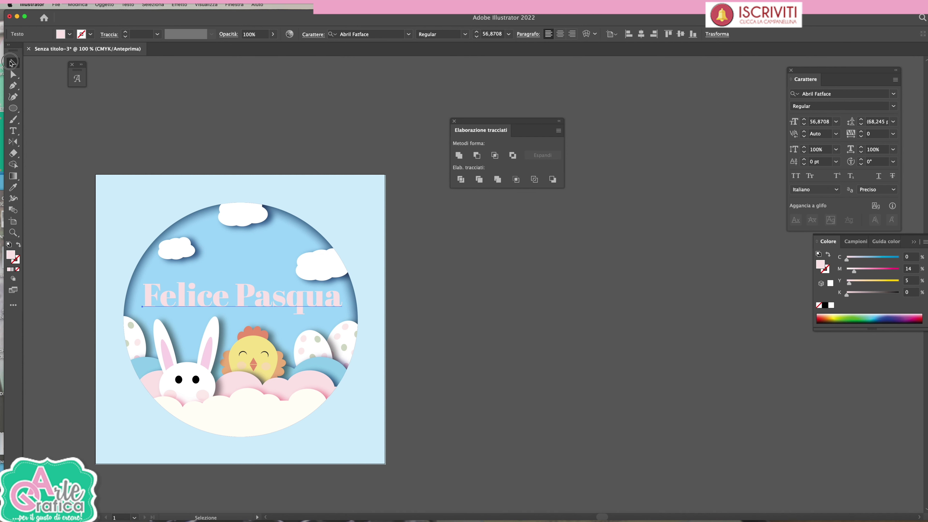
pyautogui.click(308, 160)
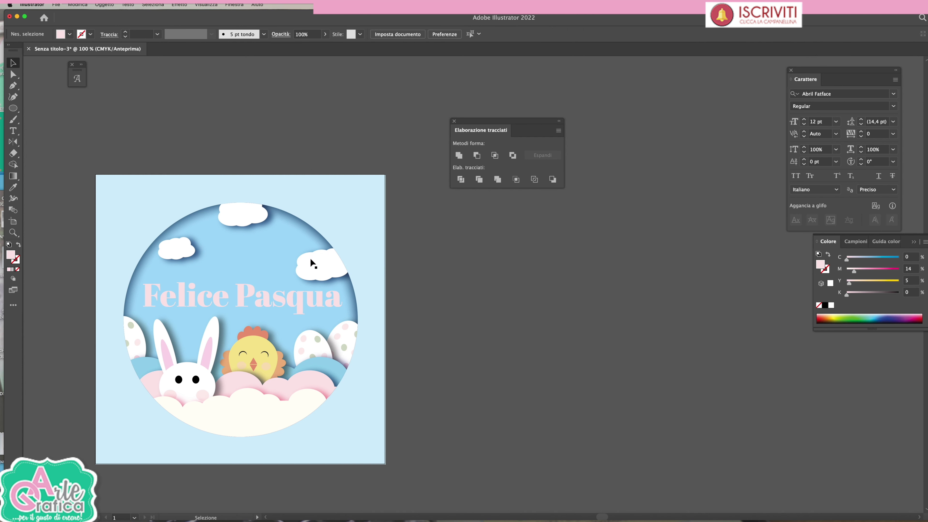
# - Copy the title and paste the copy behind the original
pyautogui.click(302, 294)
pyautogui.click(94, 5)
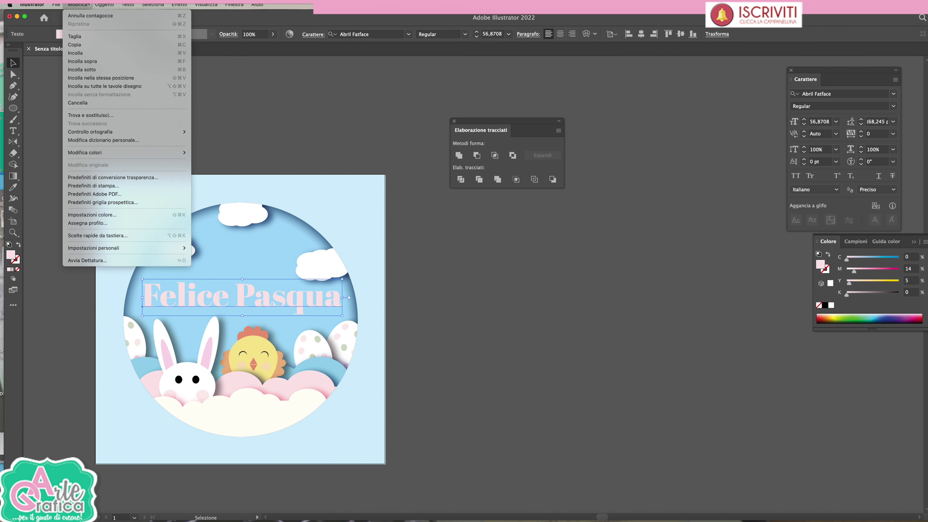
pyautogui.click(92, 45)
pyautogui.click(82, 5)
pyautogui.click(91, 69)
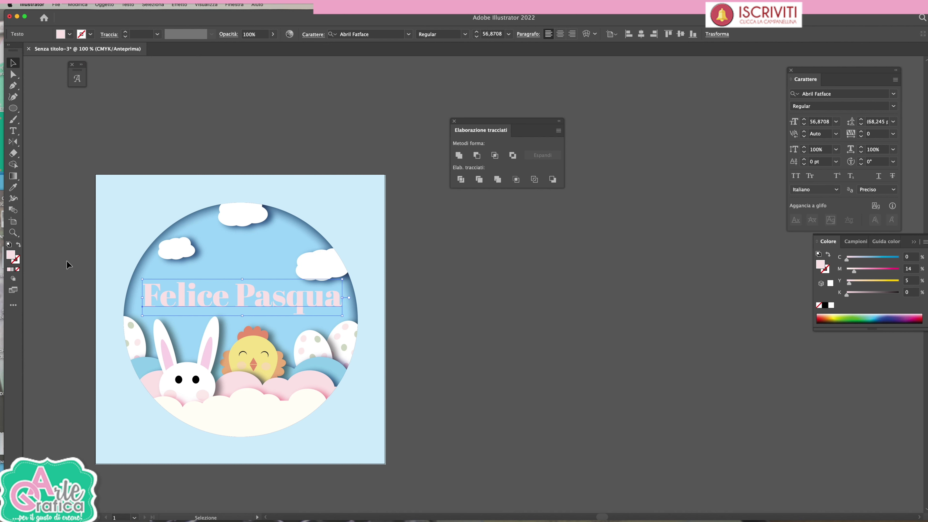
# - Give the title a deeper pink (M 57%) outline 4 pt thick
pyautogui.click(824, 269)
pyautogui.click(19, 263)
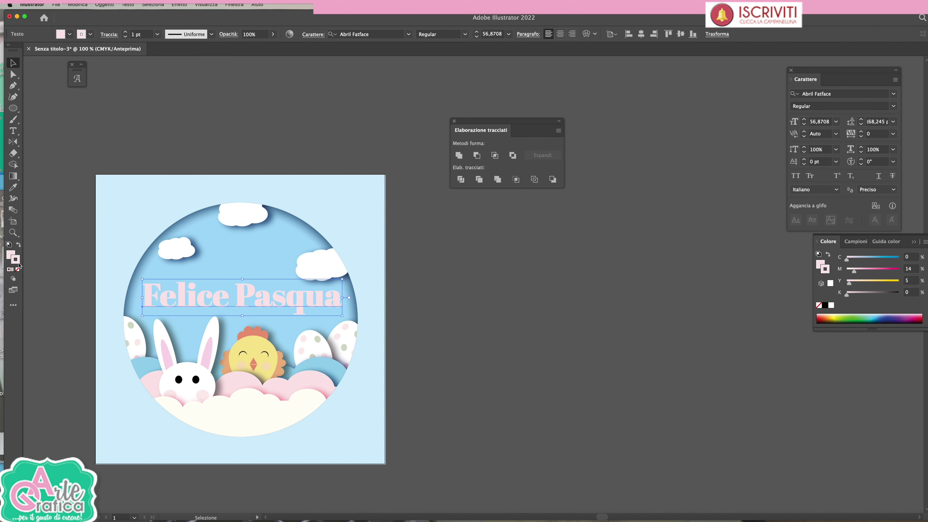
pyautogui.moveTo(866, 271); pyautogui.dragTo(877, 272)
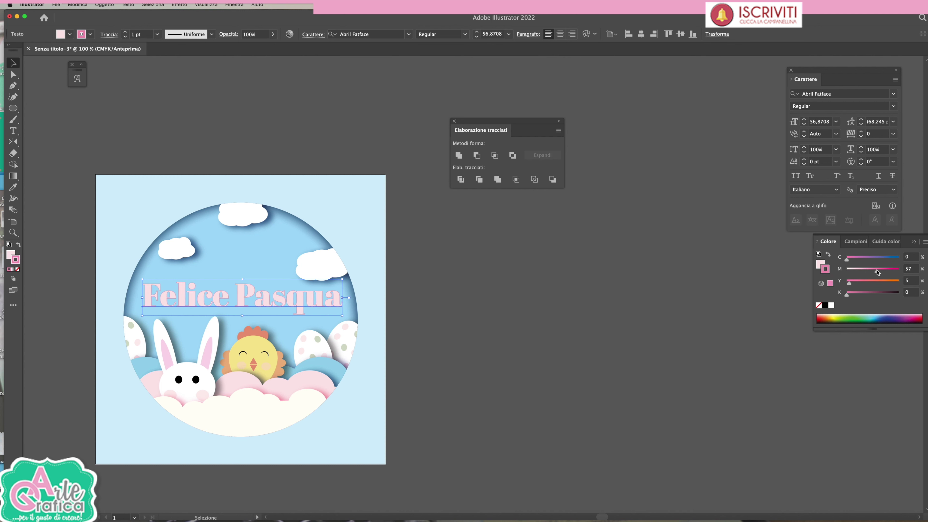
pyautogui.click(125, 32)
pyautogui.click(126, 32)
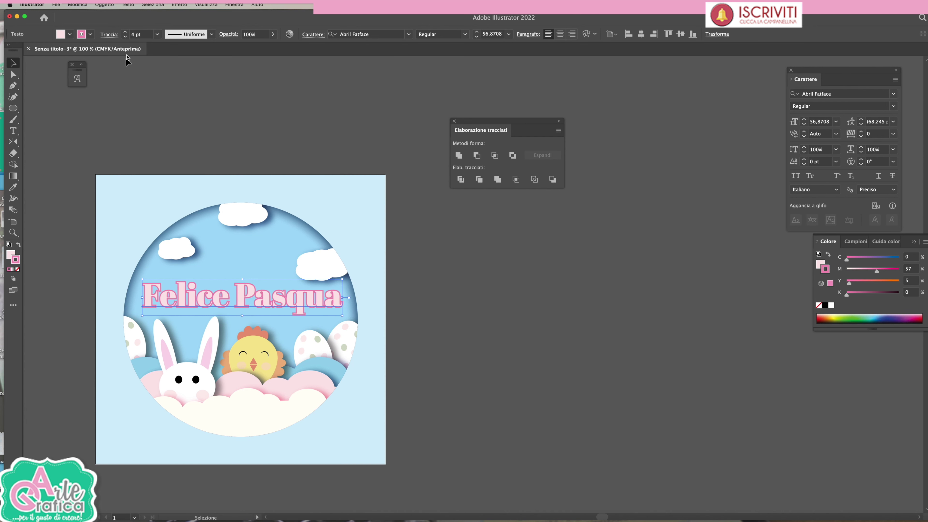
pyautogui.click(106, 35)
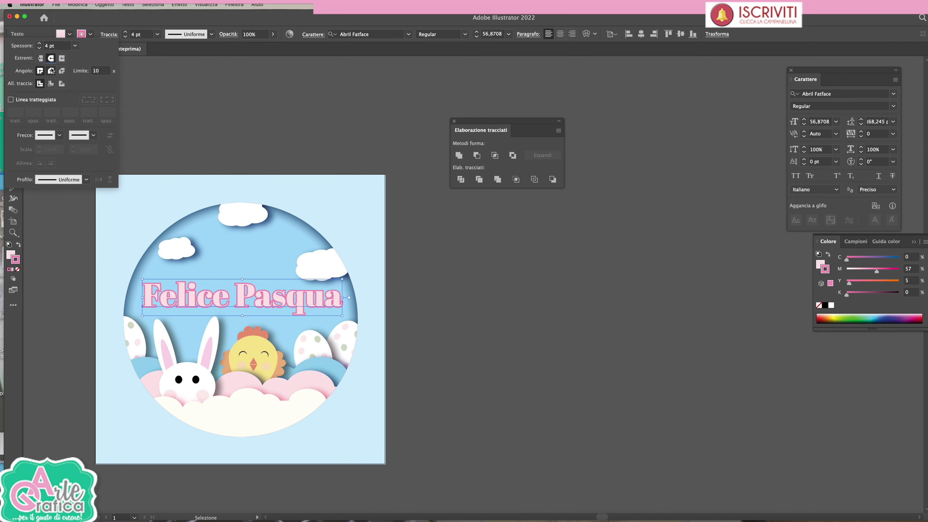
pyautogui.click(367, 109)
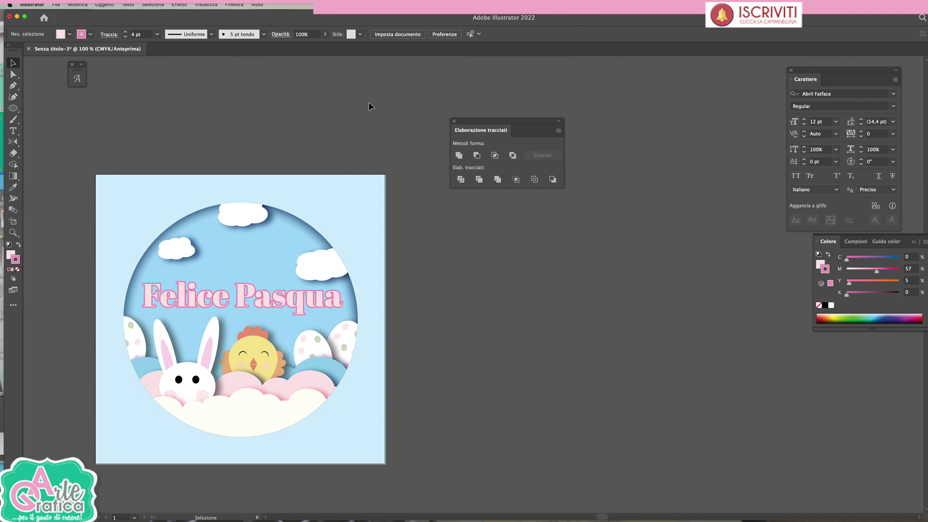
# - Draw small 0,5 cm white dots on the pale blue background around the circle
pyautogui.click(13, 108)
pyautogui.moveTo(108, 189); pyautogui.dragTo(137, 222)
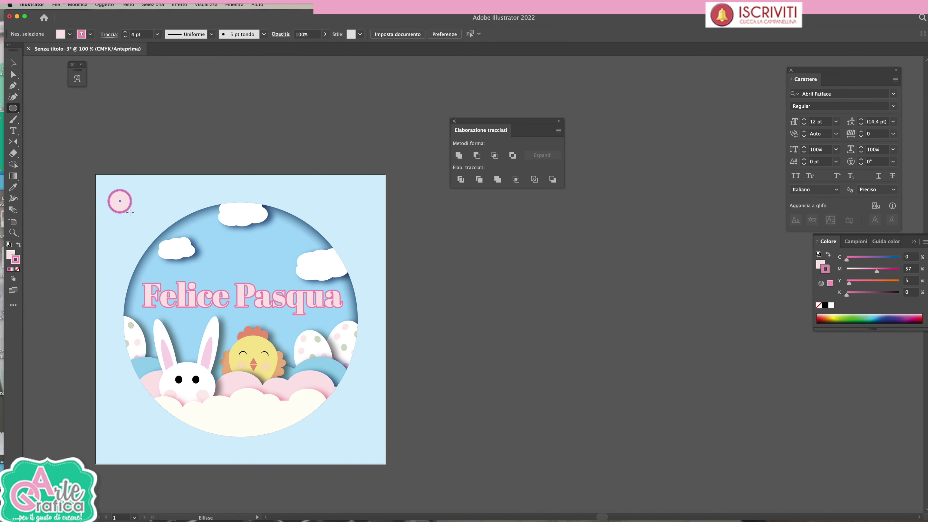
pyautogui.press('v')
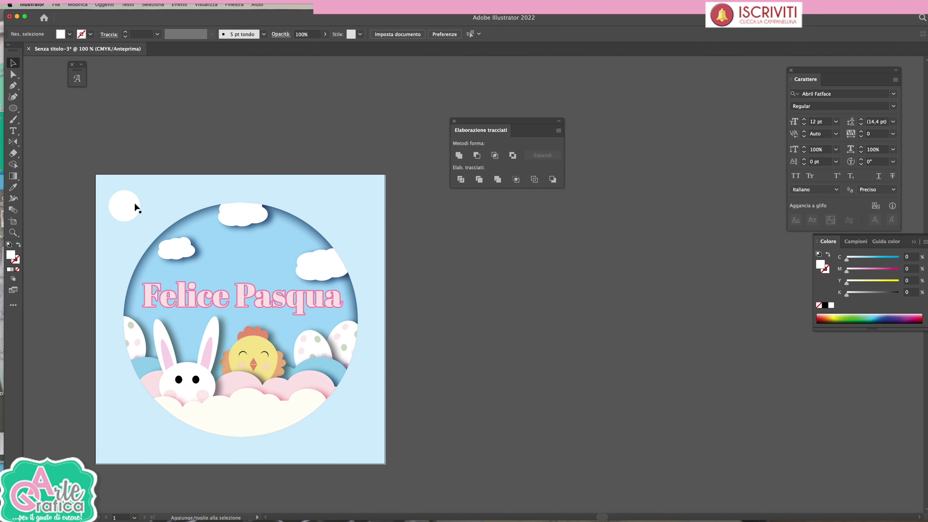
pyautogui.moveTo(141, 206)
pyautogui.mouseDown()
pyautogui.moveTo(129, 206)
pyautogui.moveTo(356, 252)
pyautogui.moveTo(144, 300)
pyautogui.moveTo(132, 441)
pyautogui.moveTo(349, 406)
pyautogui.mouseUp()
pyautogui.click(479, 409)
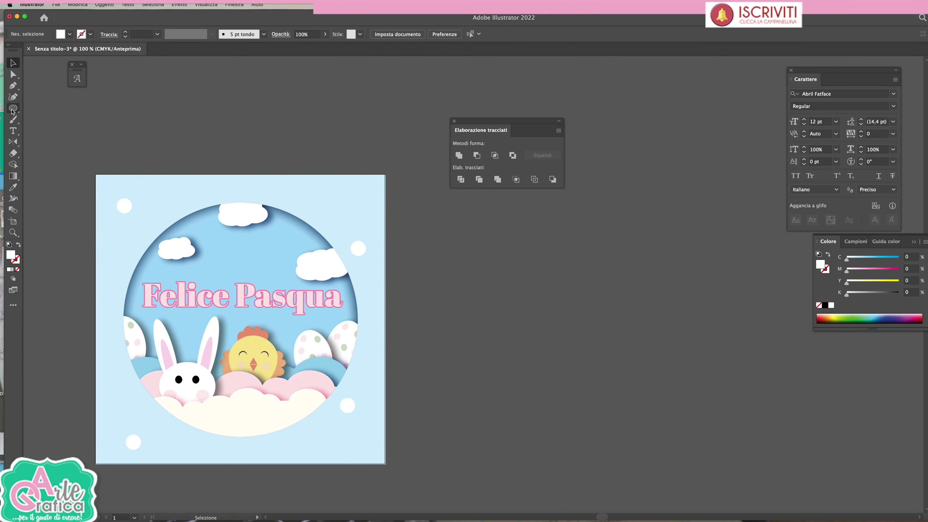
pyautogui.click(13, 75)
pyautogui.click(198, 213)
# - Set the circle's clipping path outline to white and confirm 4 pt weight in the Stroke panel
pyautogui.click(104, 4)
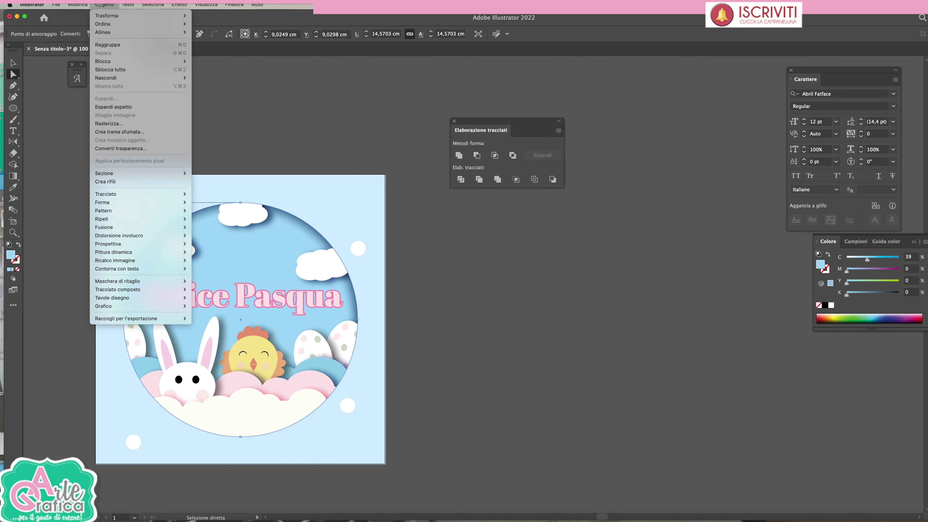
pyautogui.click(110, 69)
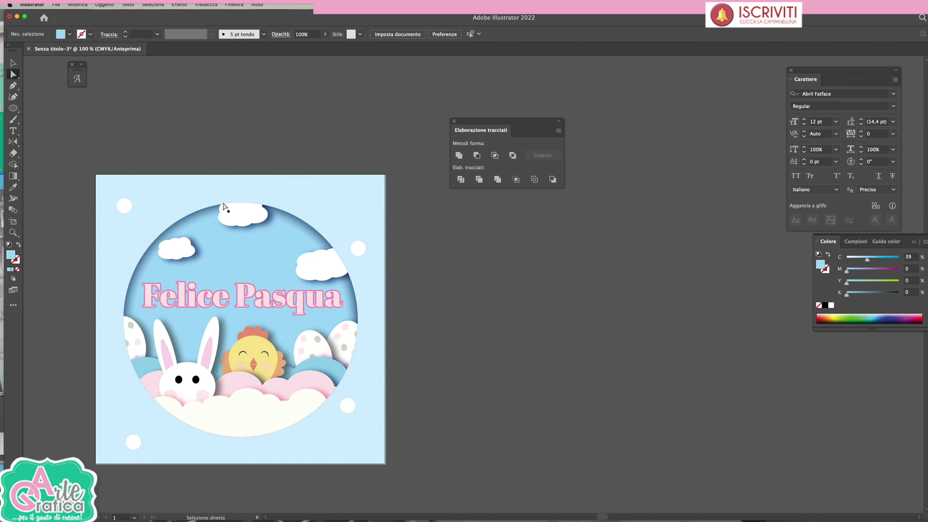
pyautogui.click(202, 209)
pyautogui.click(17, 263)
pyautogui.click(831, 305)
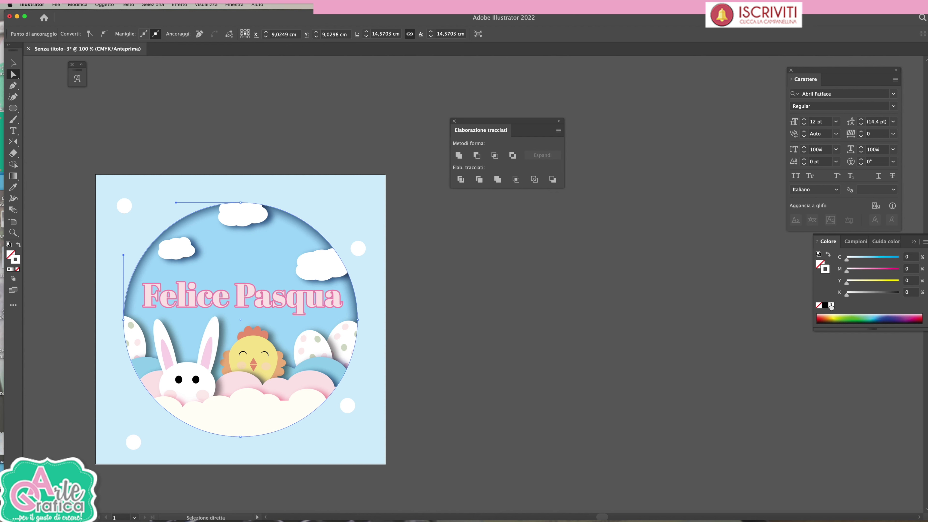
pyautogui.press('v')
pyautogui.click(296, 214)
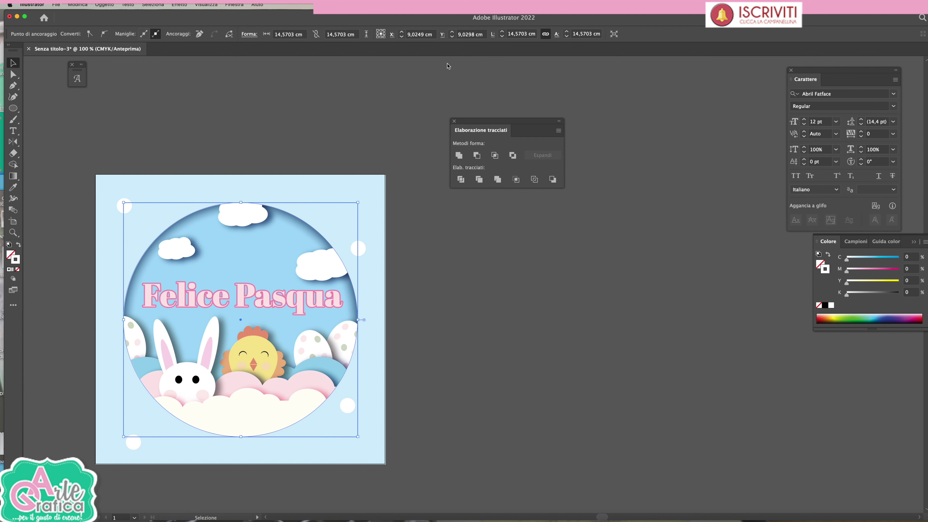
pyautogui.click(234, 4)
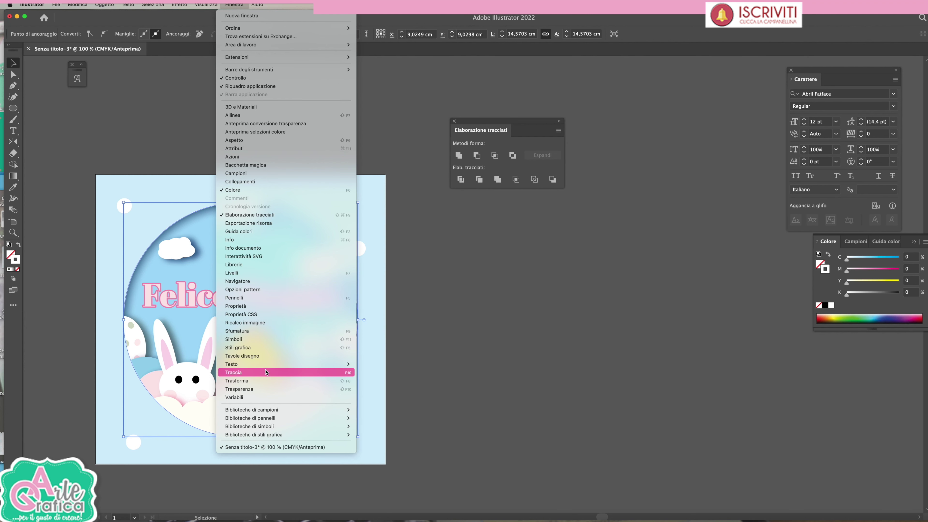
pyautogui.click(327, 372)
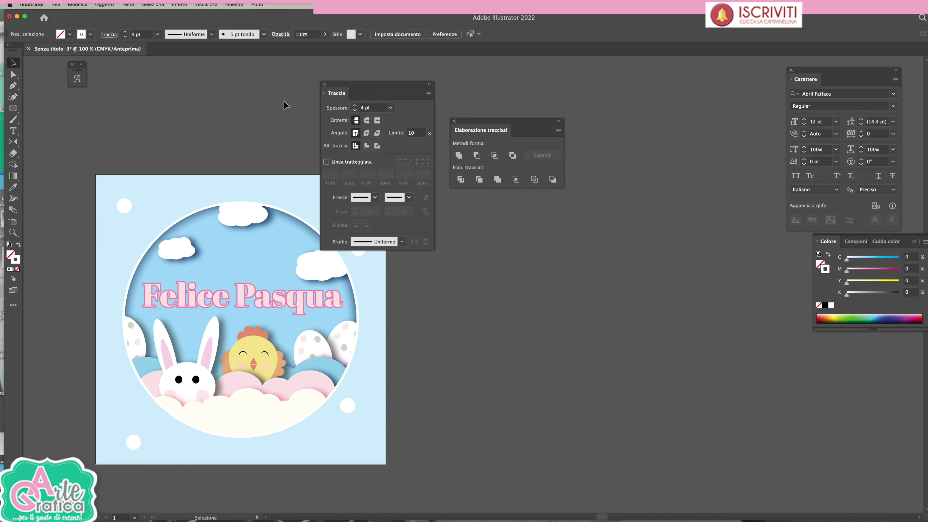
pyautogui.moveTo(360, 87); pyautogui.dragTo(644, 215)
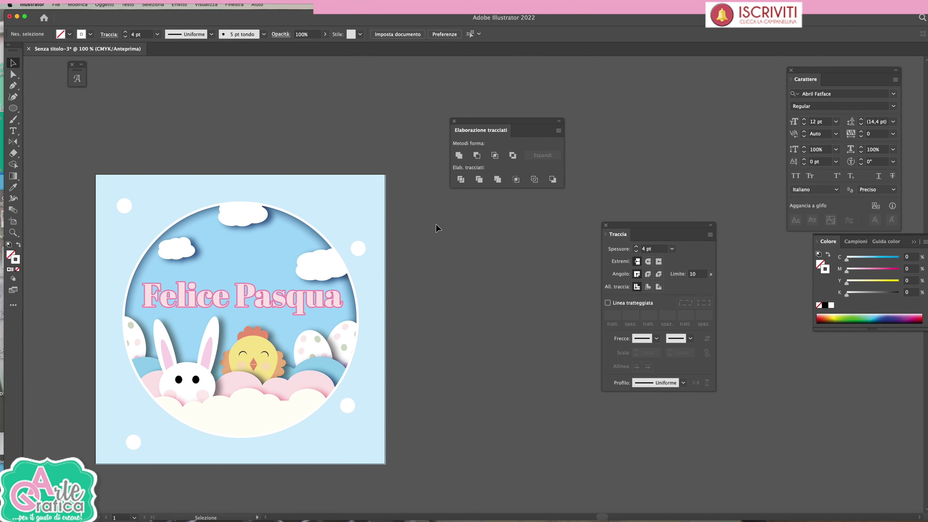